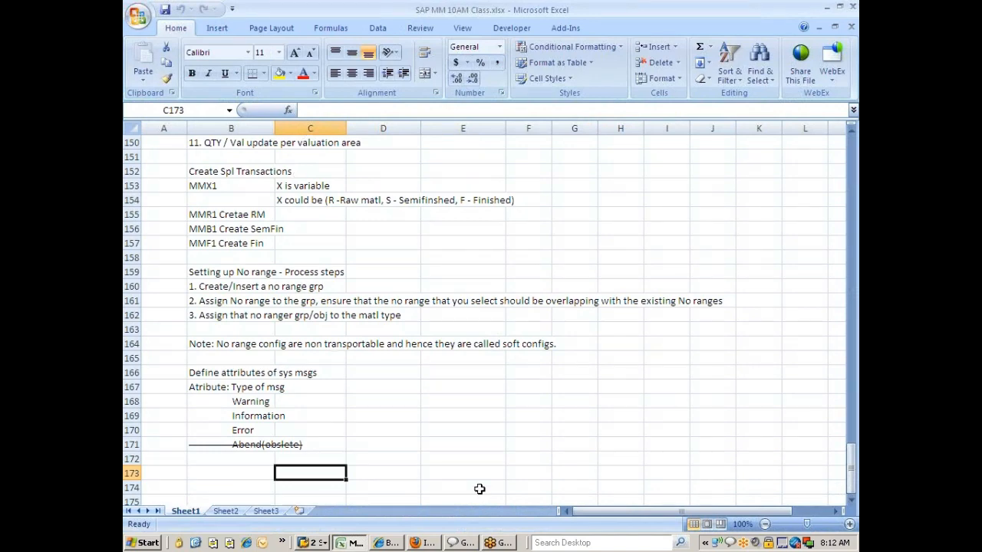
Switch to the SAP EC7 session and log on to client 800 with the user name and account password.
click(318, 543)
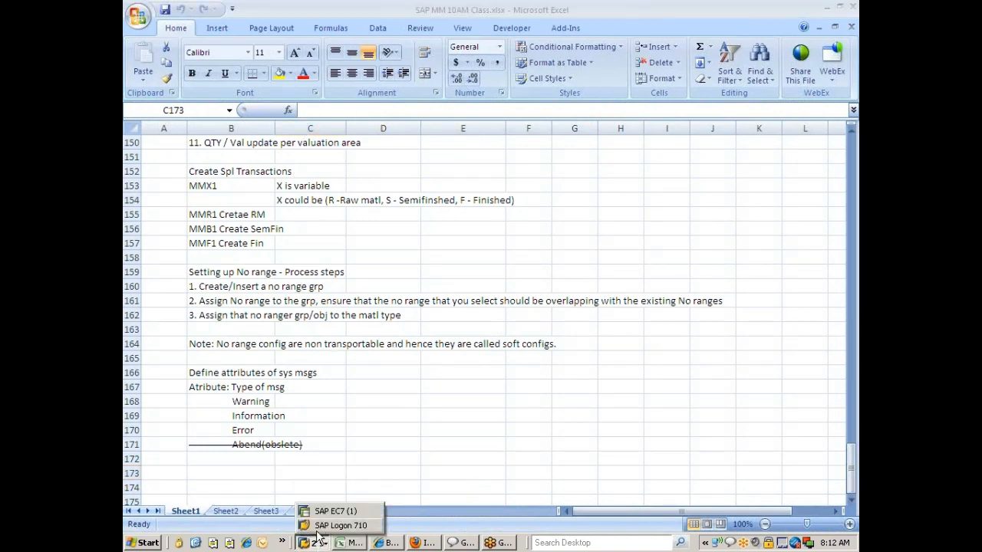
click(323, 511)
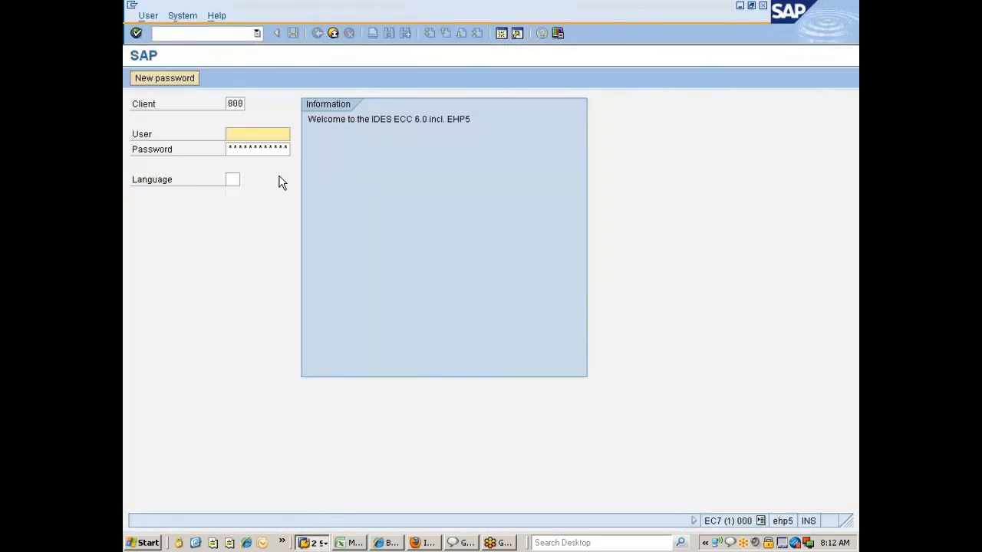
text(s)
key(BackSpace)
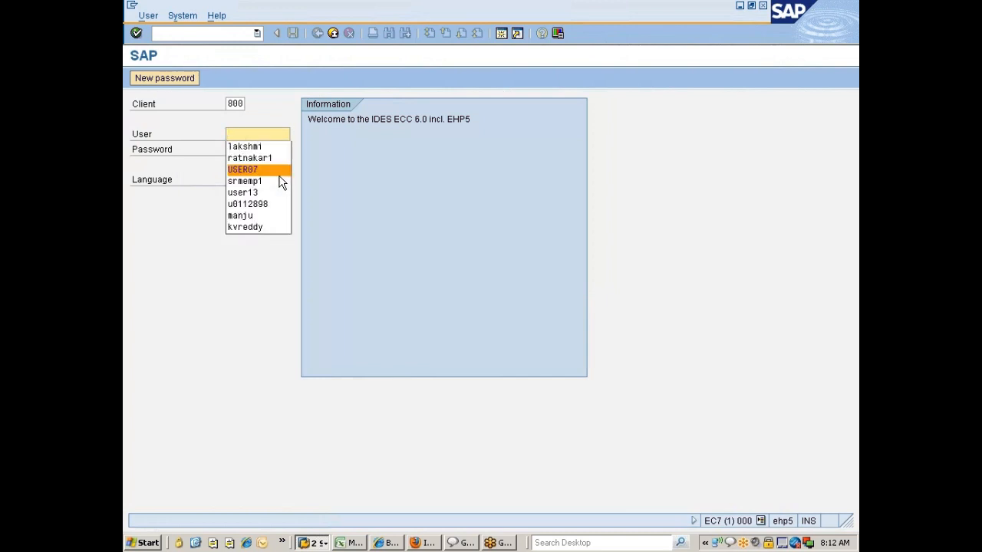
text(l)
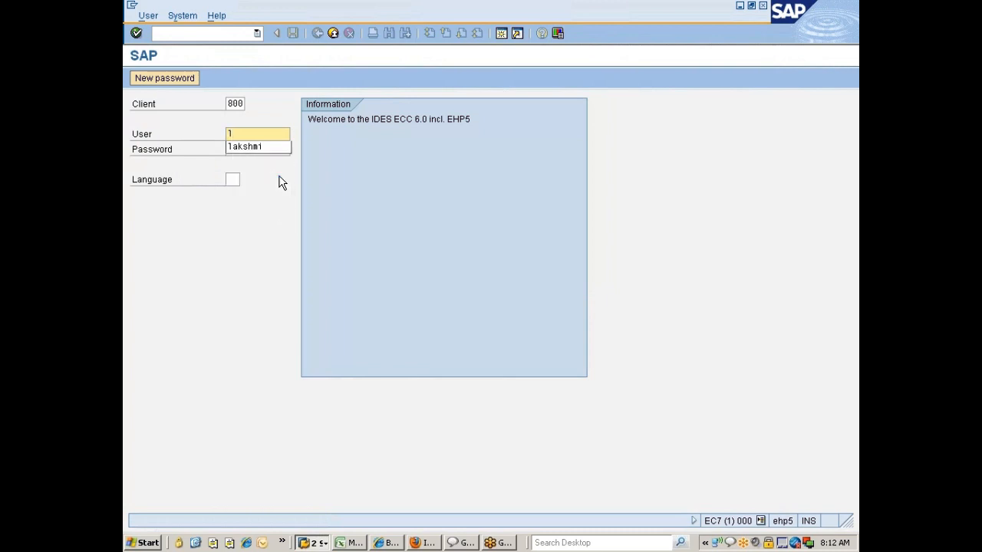
click(247, 147)
click(228, 149)
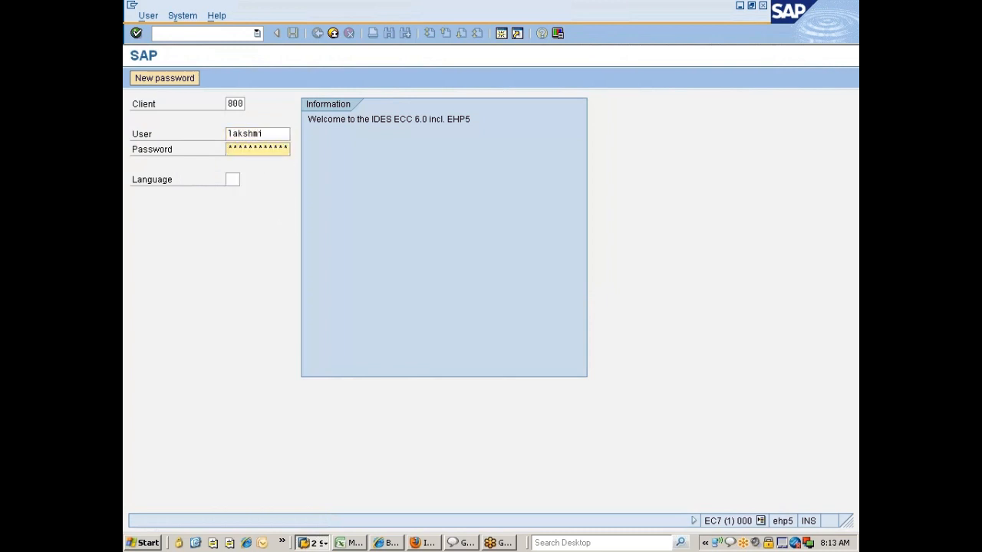
text(********)
key(Return)
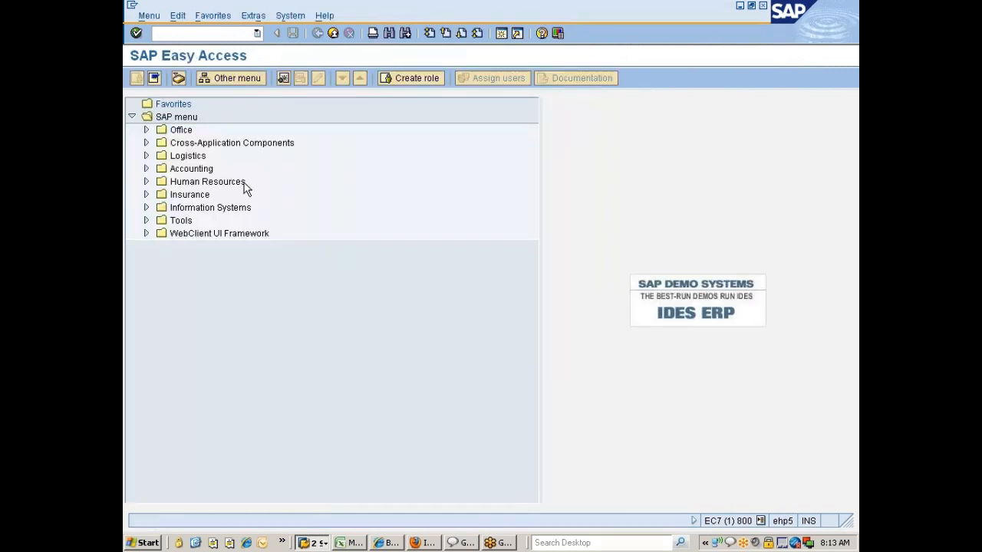
Run transaction SPRO and open the SAP Reference IMG.
text(spro)
key(Return)
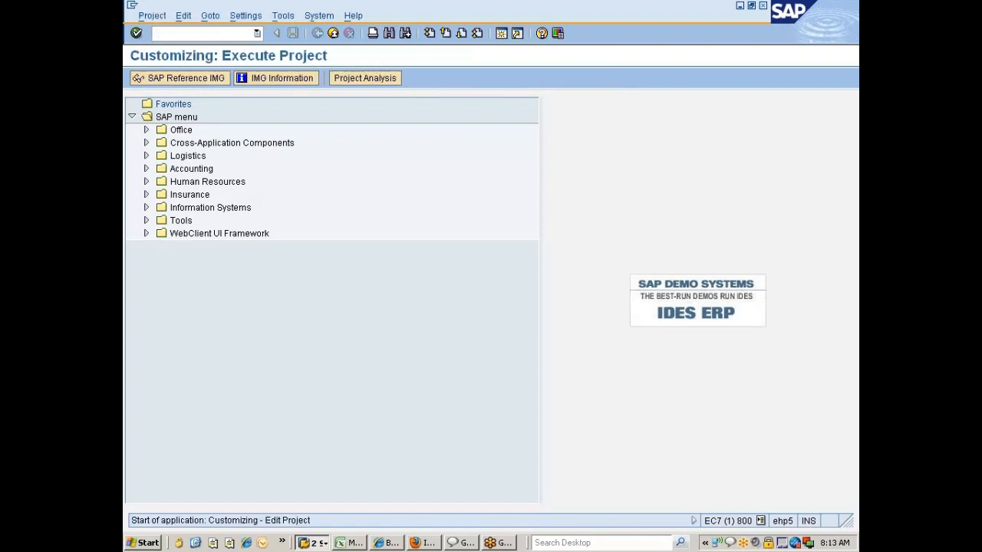
click(220, 81)
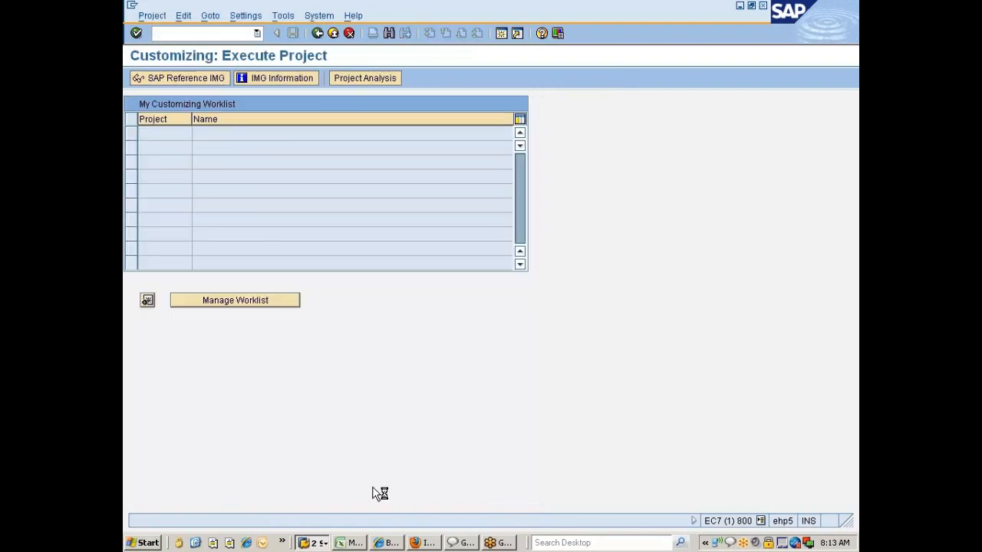
click(350, 544)
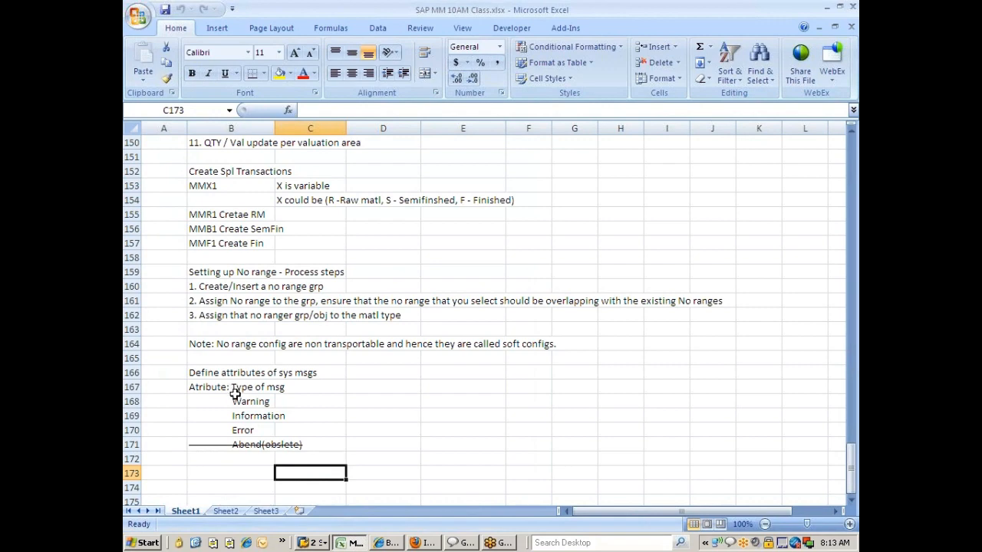
key(alt+Tab)
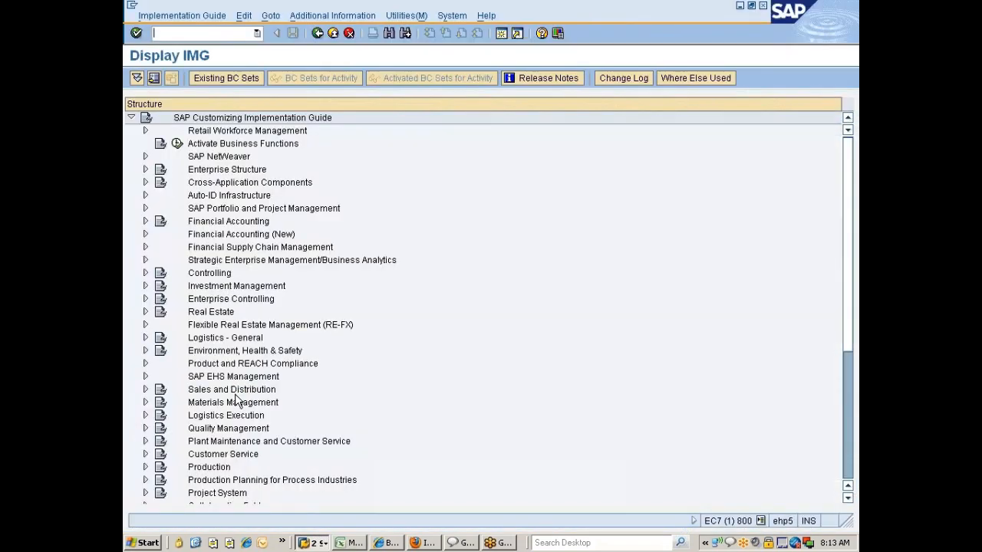
Expand Logistics - General and its Material Master node in the implementation guide.
double_click(262, 339)
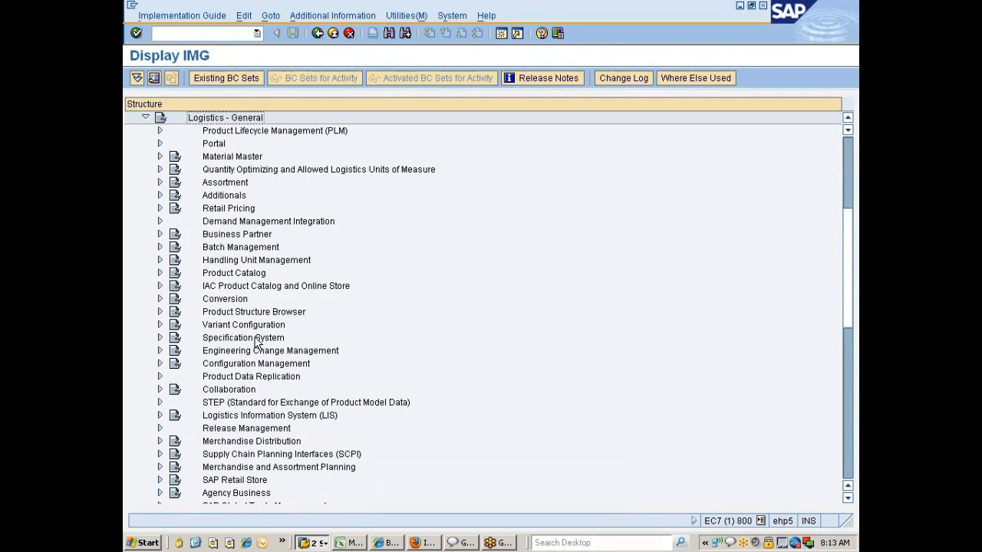
key(Down)
key(Down)
key(Down)
key(Down)
key(Up)
key(Right)
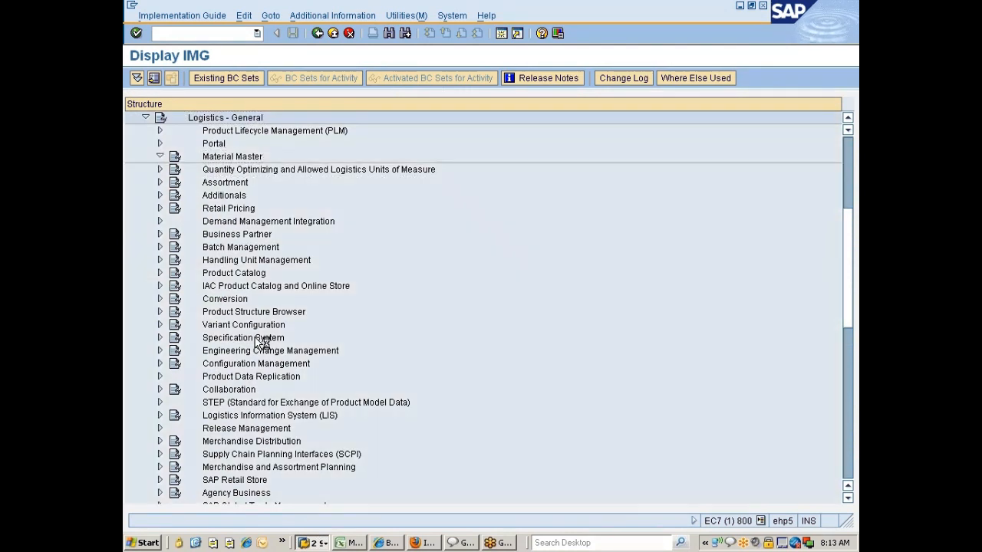
Expand Basic Settings under Material Master and locate the Define Attributes of System Messages activity.
key(Down)
key(Down)
key(Down)
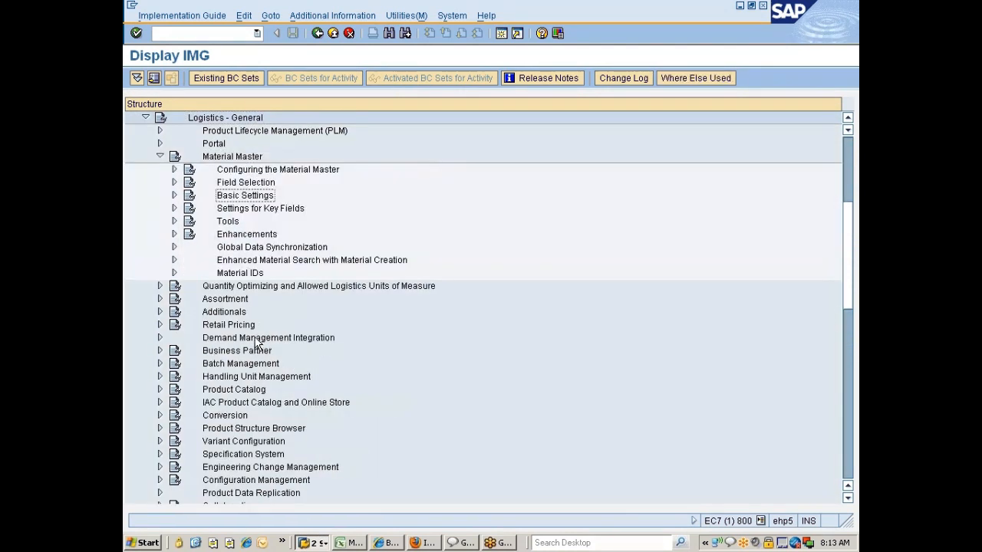
key(Right)
key(Down)
key(Down)
key(Down)
key(Down)
key(Down)
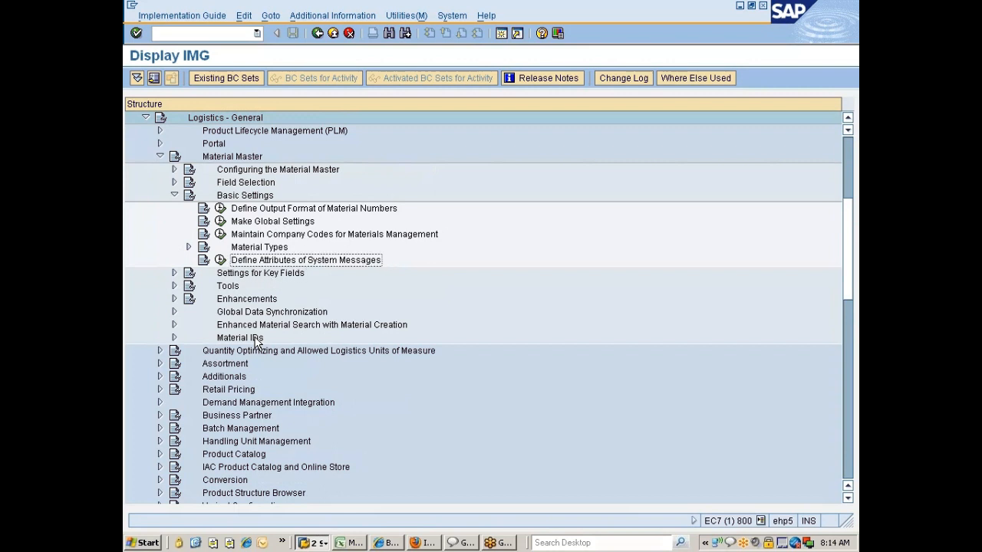
Collapse Basic Settings, expand Settings for Key Fields, and select the Define Material Groups activity.
key(Up)
key(Up)
key(Up)
key(Up)
key(Up)
key(Left)
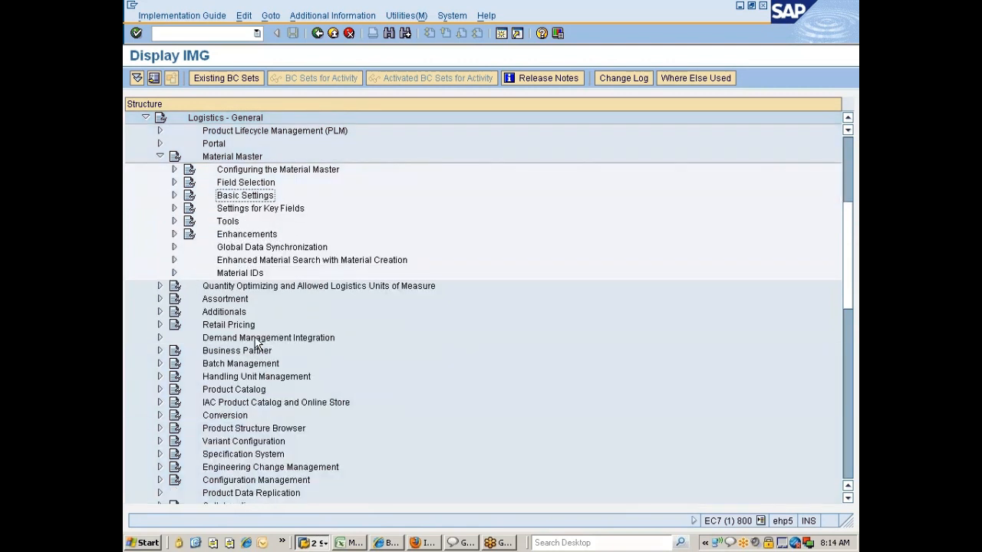
key(Down)
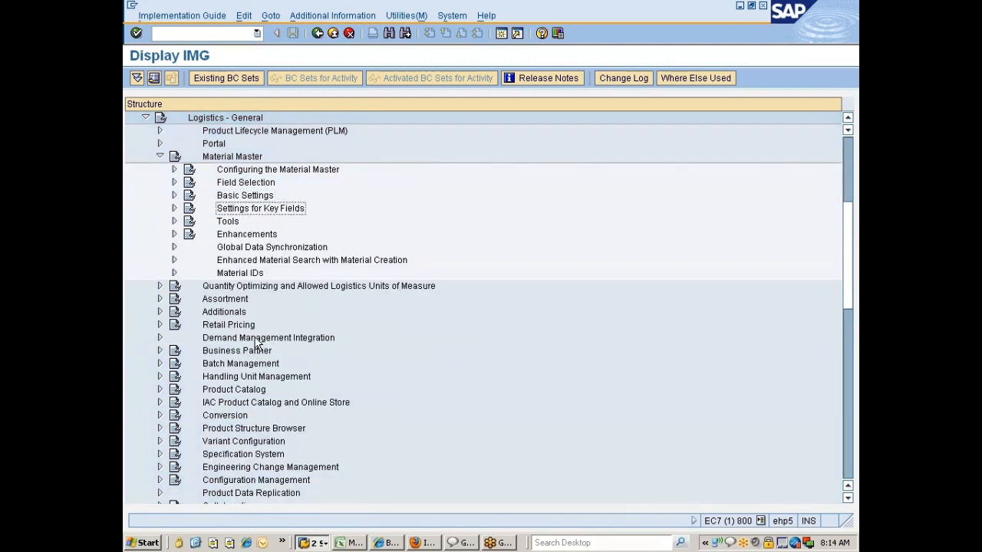
key(Right)
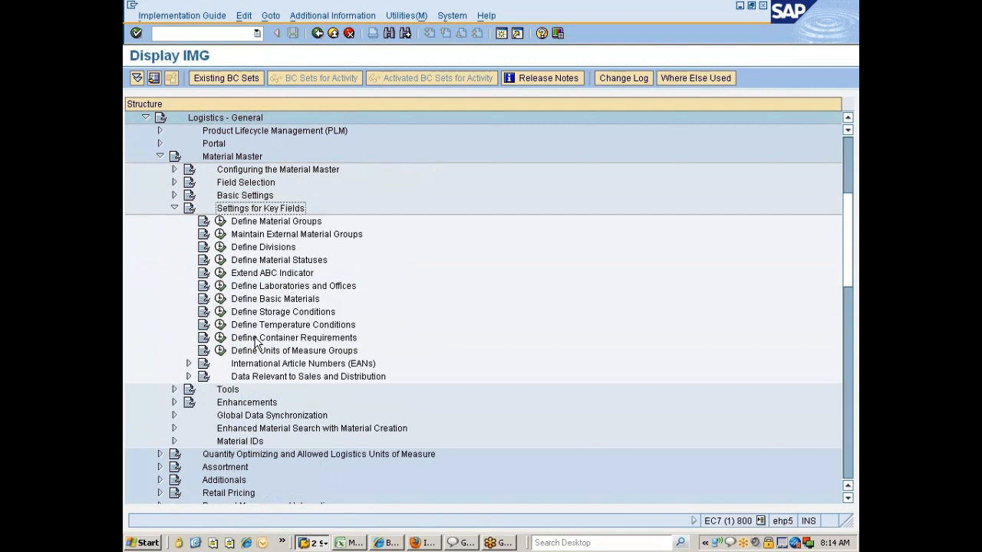
key(Down)
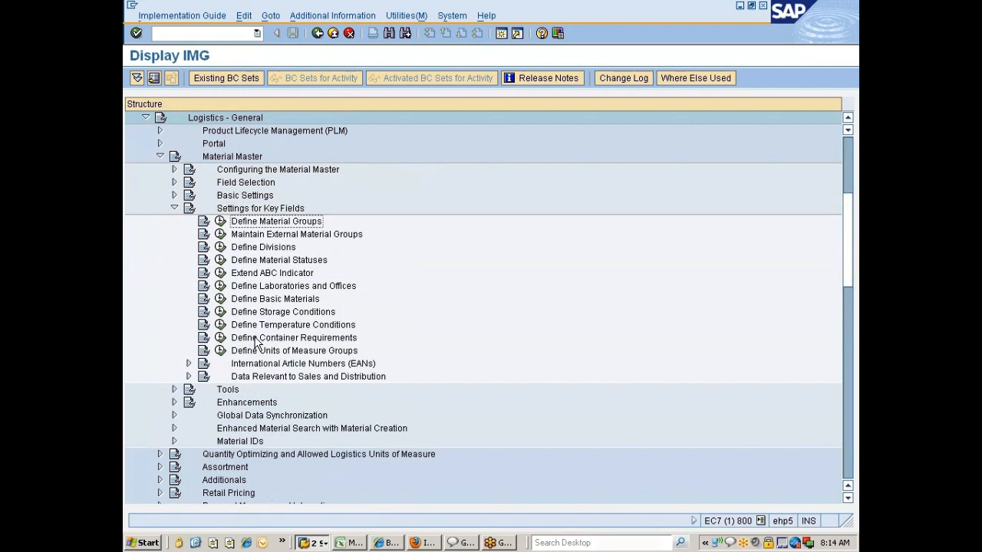
Check the class notes in Excel, return to the Display IMG session, and open transaction SE91 in a new session.
click(321, 542)
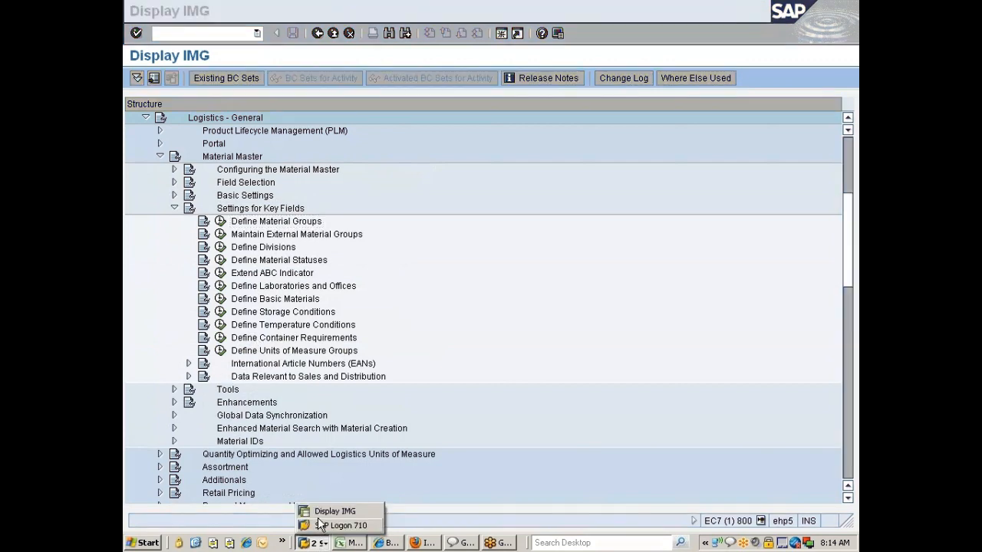
click(349, 543)
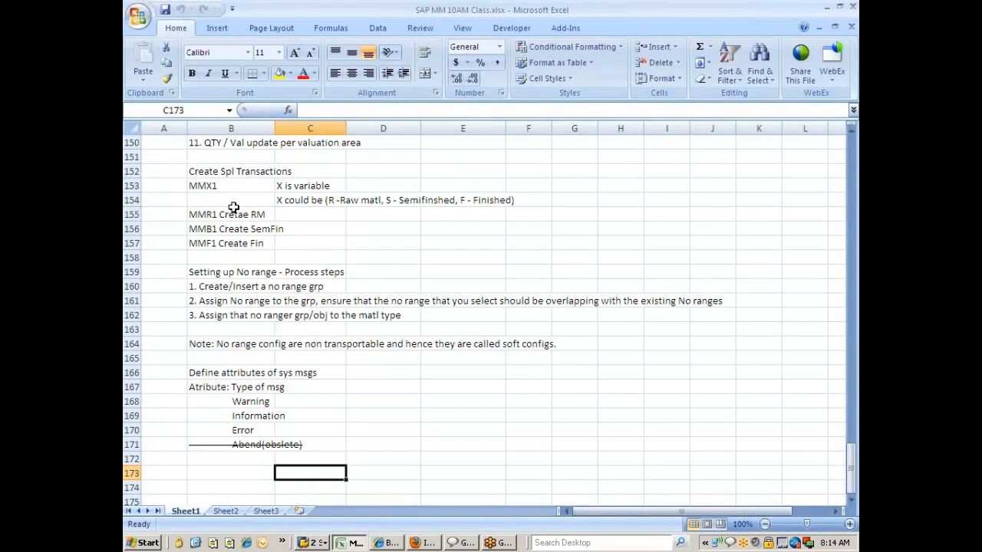
click(316, 544)
click(331, 511)
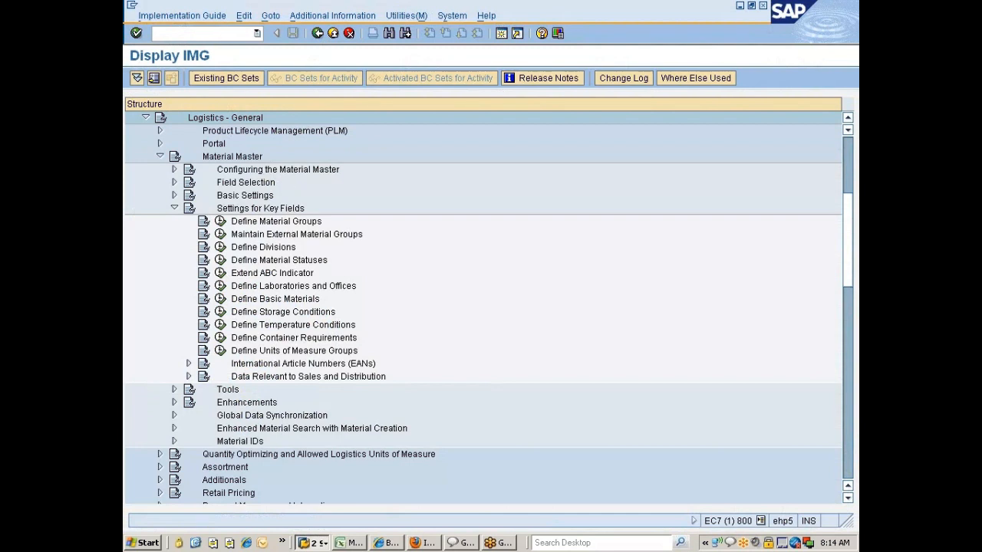
text(/ose91)
key(Return)
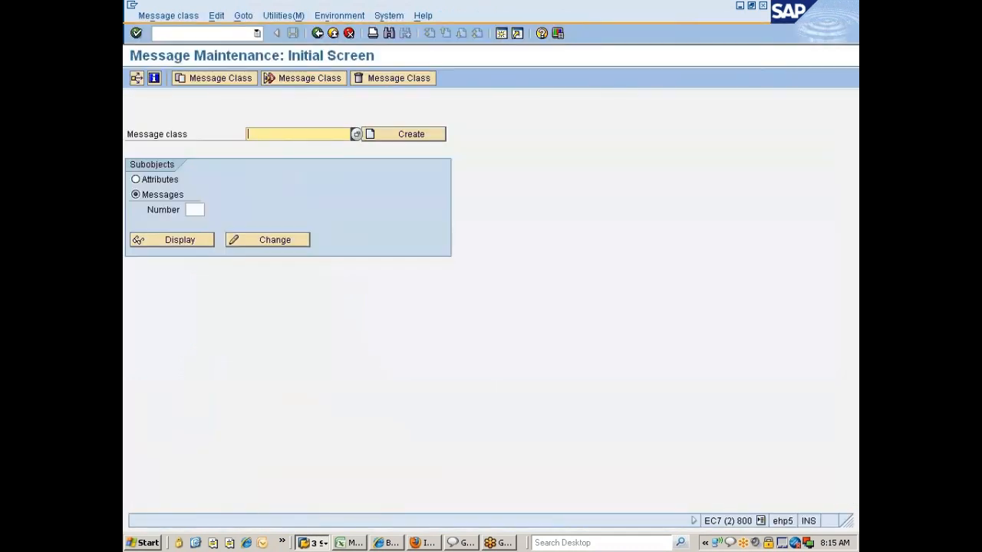
click(649, 33)
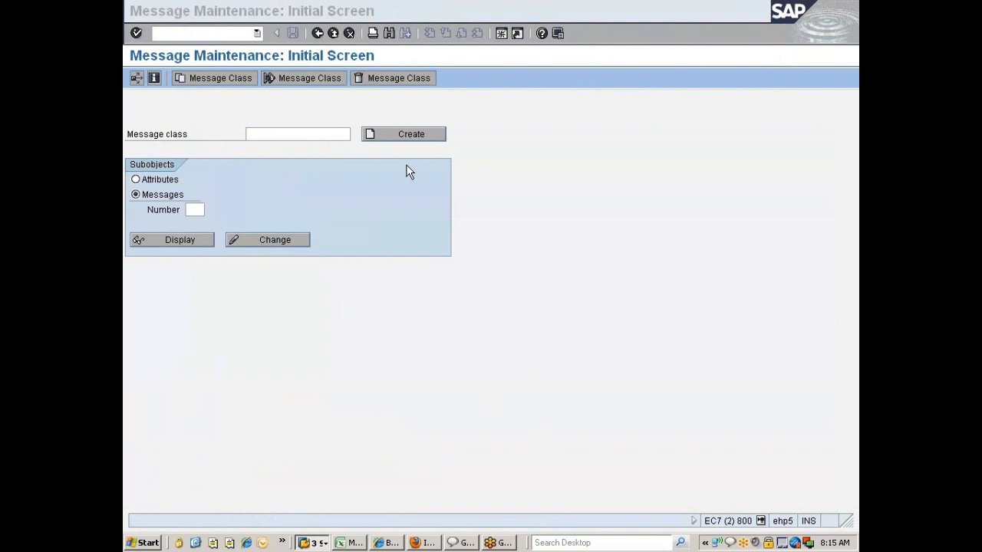
Open another SAP session and expand Tools and ABAP Workbench in the SAP menu.
click(503, 33)
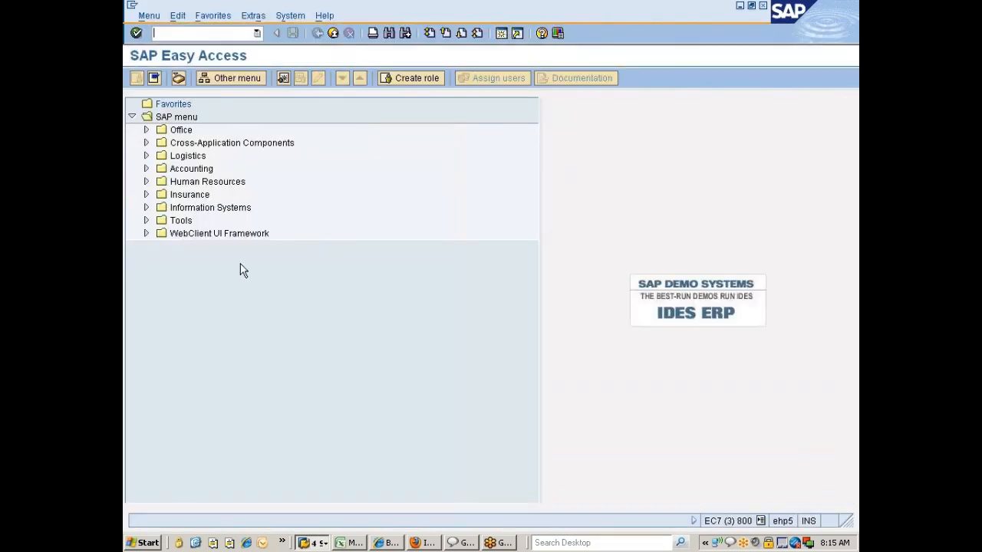
click(184, 222)
key(Right)
key(Down)
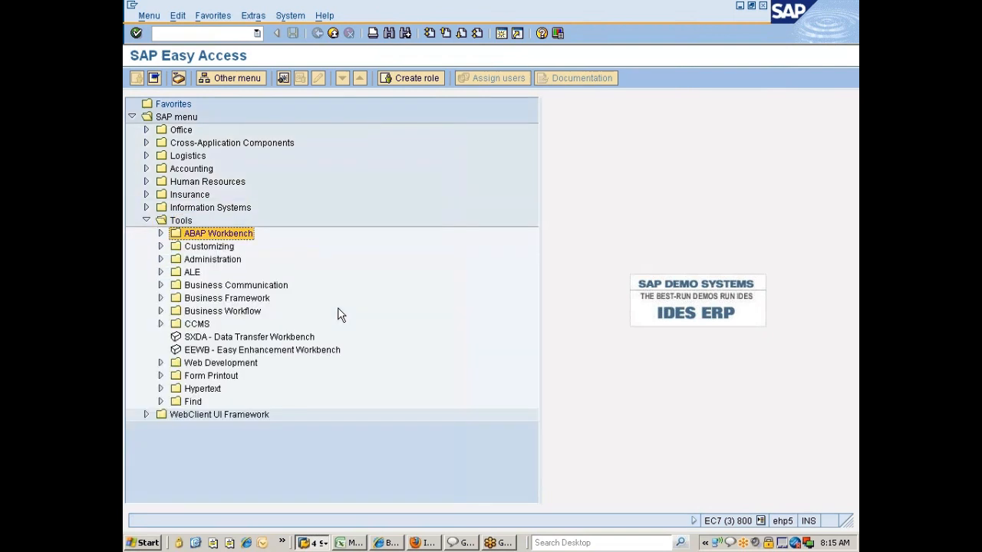
key(Right)
key(Down)
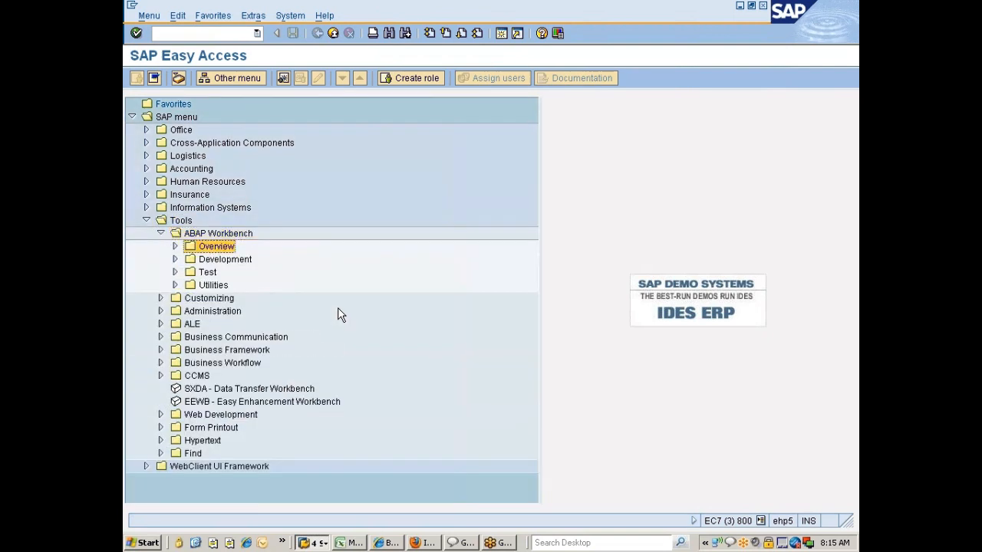
Check the Overview folder under ABAP Workbench, collapse it, and expand the Development folder.
key(Right)
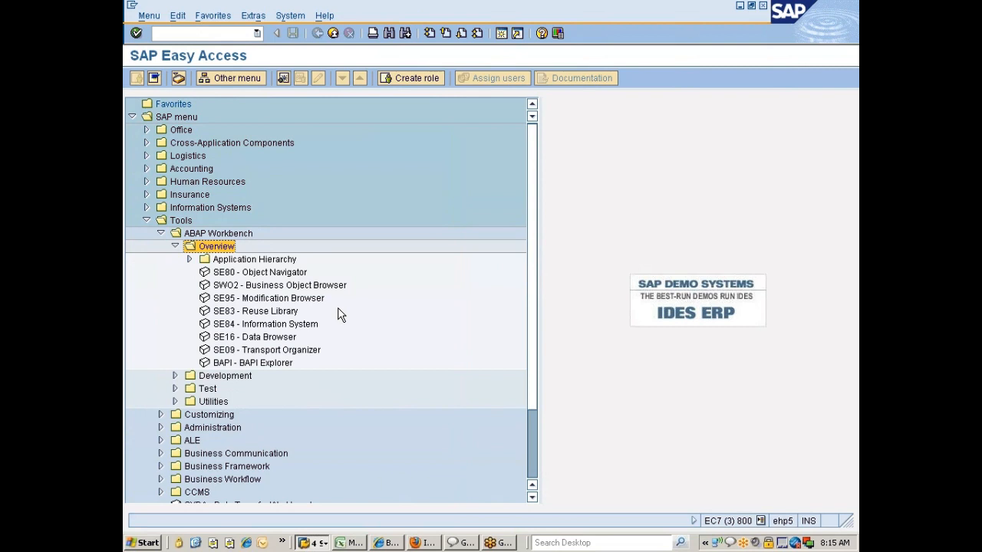
key(Left)
key(Down)
key(Right)
key(Down)
key(Down)
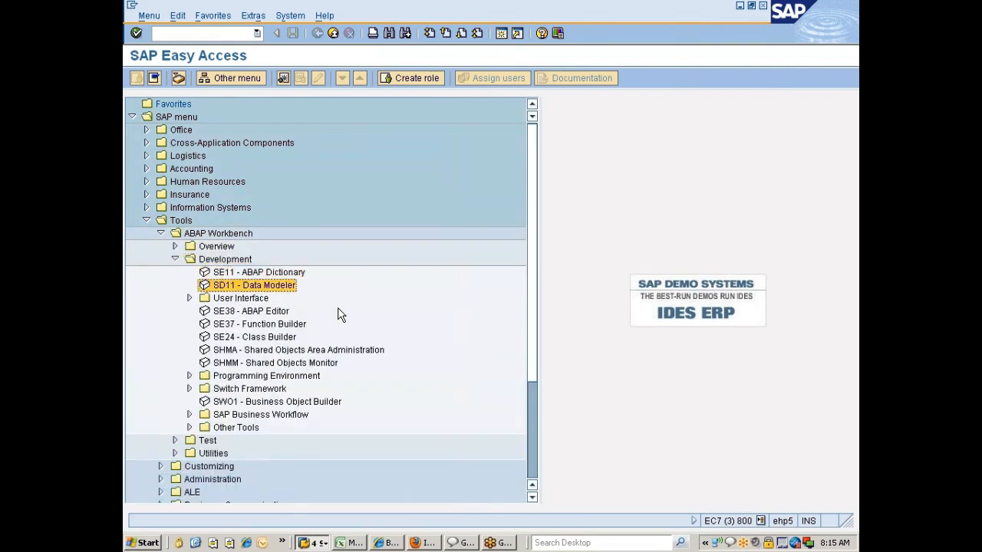
Examine the entries of the Development folder to find where the message maintenance transaction is located.
key(Down)
key(Down)
key(Down)
key(Down)
key(Down)
key(Down)
key(Down)
key(Down)
key(Down)
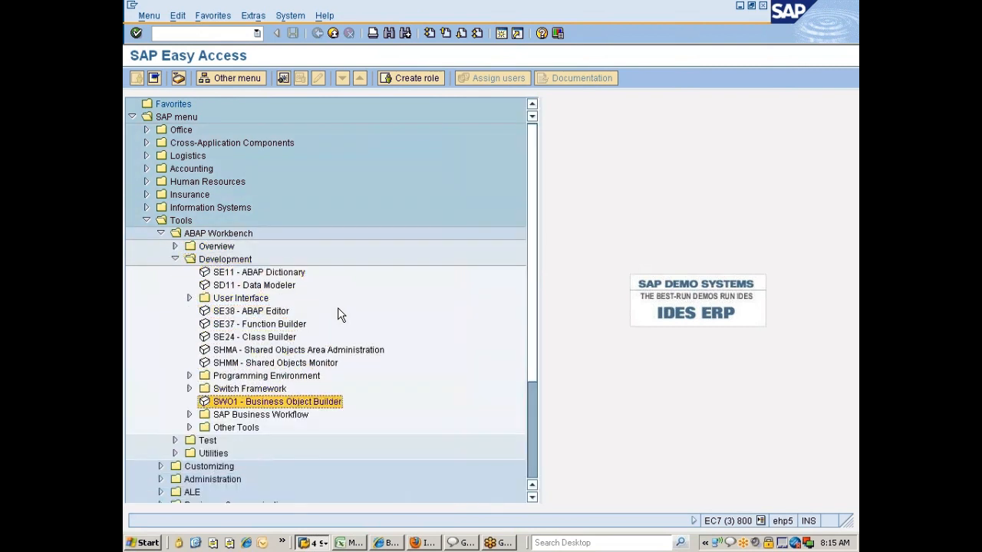
key(Up)
key(Up)
key(Up)
key(Up)
key(Up)
key(Up)
key(Up)
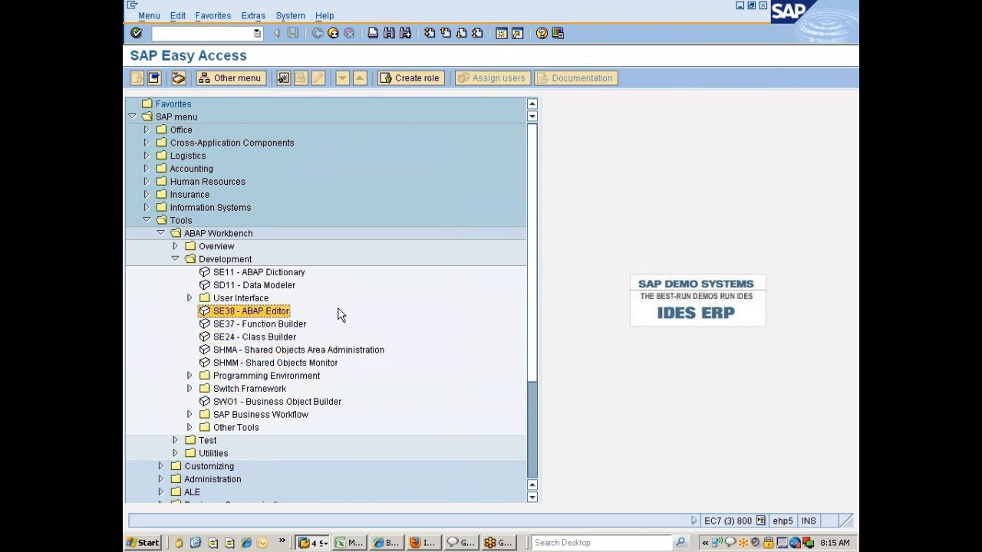
Check the User Interface folder and expand the Programming Environment folder under Development.
key(Up)
key(Right)
key(Left)
key(Down)
key(Down)
key(Down)
key(Down)
key(Down)
key(Down)
key(Down)
key(Up)
key(Right)
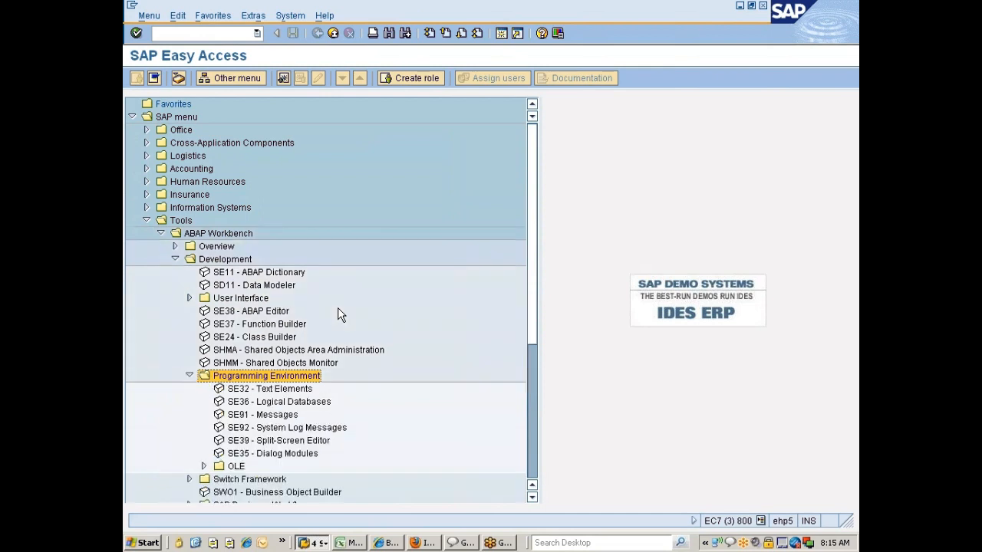
Locate SE91 - Messages under Programming Environment and bring up the Message Maintenance initial screen.
key(Down)
key(Down)
key(Down)
key(Up)
key(Up)
key(Up)
key(Down)
key(Down)
key(Down)
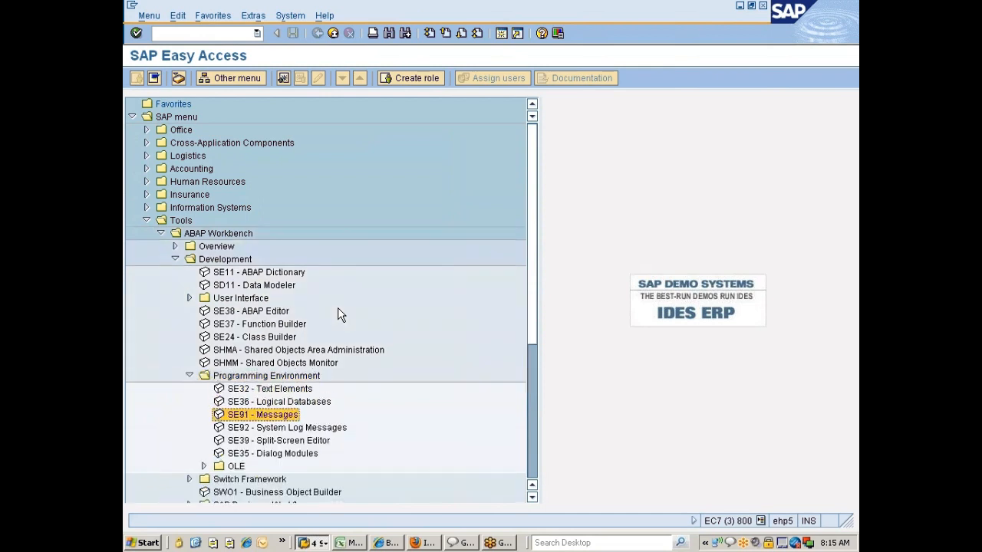
key(Return)
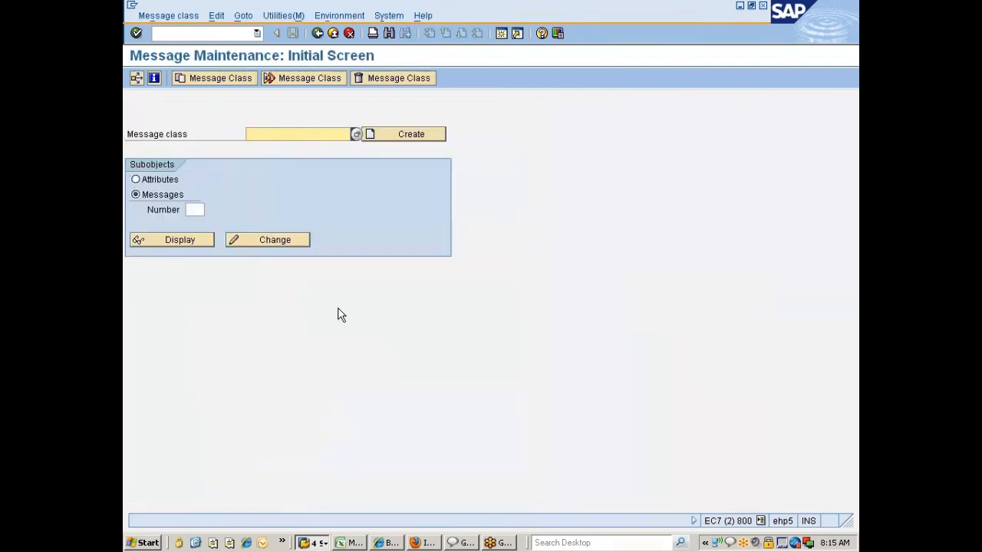
Try to create a new message class named with the person's first name, then leave its maintenance without saving.
key(Down)
key(Down)
key(Down)
key(Return)
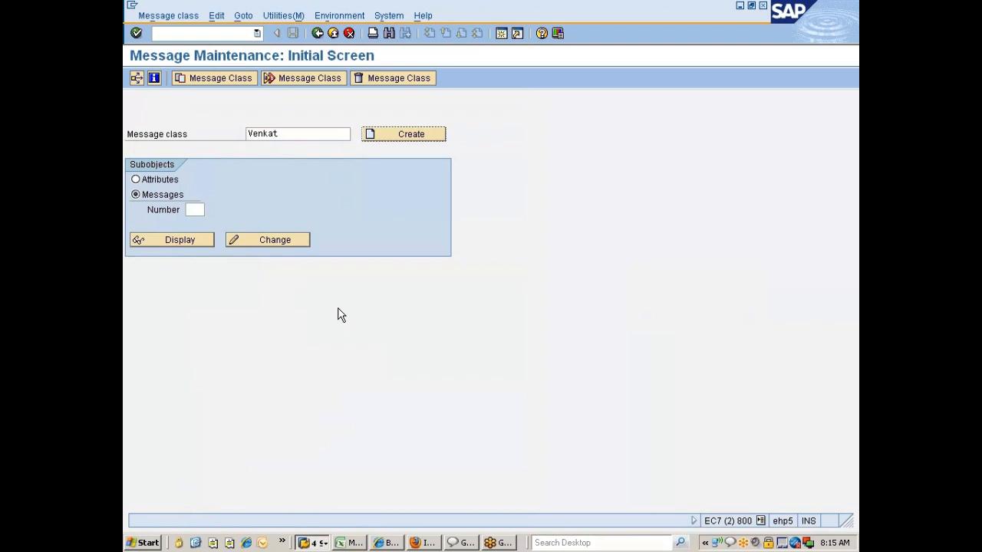
click(307, 134)
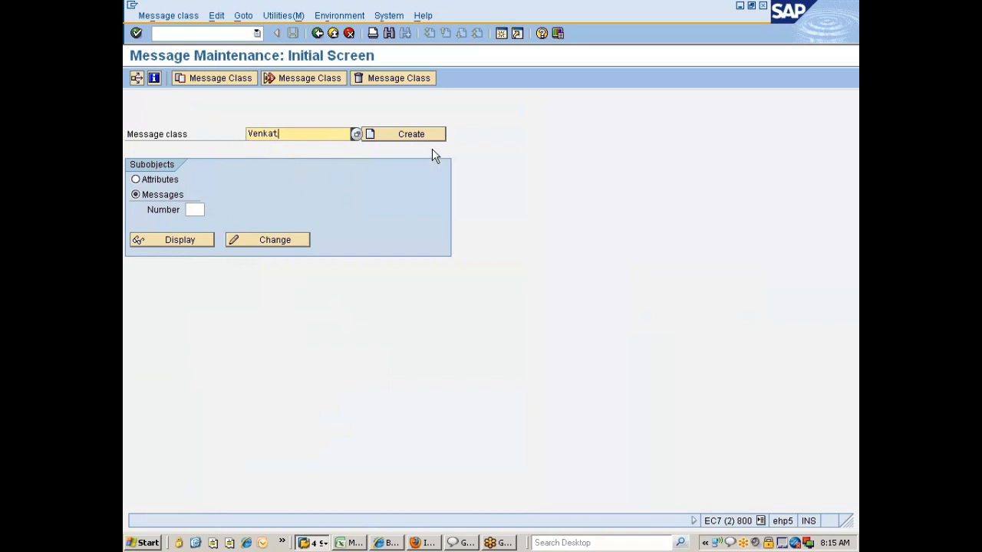
click(420, 133)
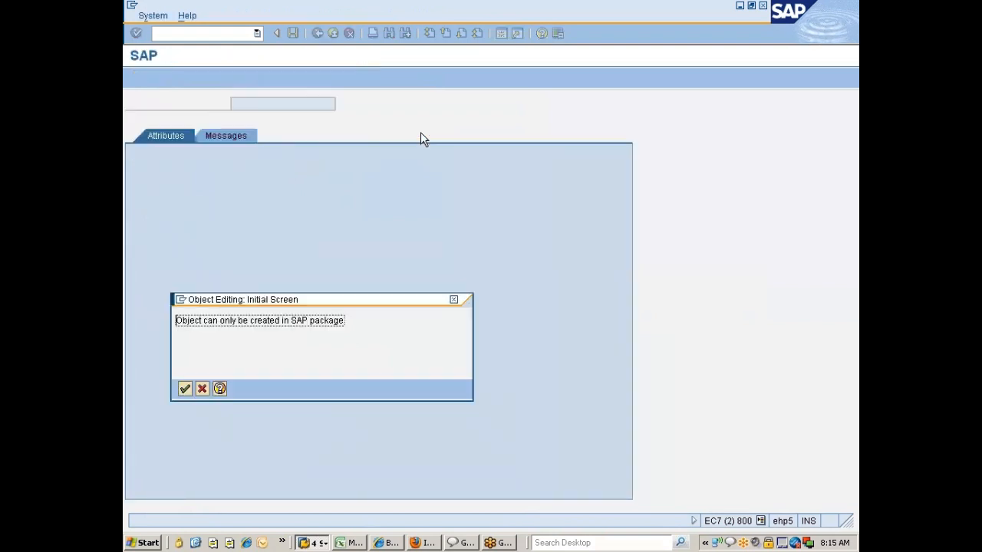
key(Return)
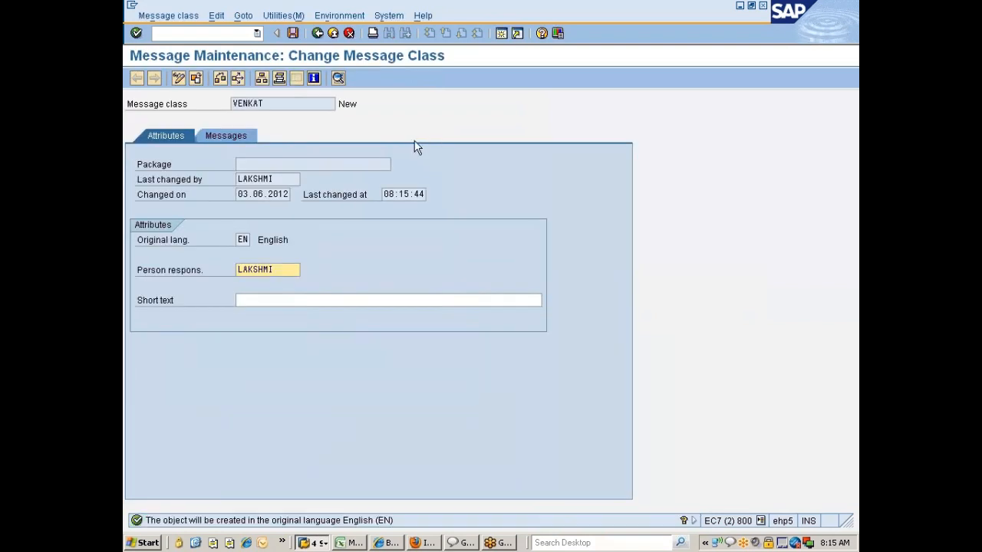
click(306, 165)
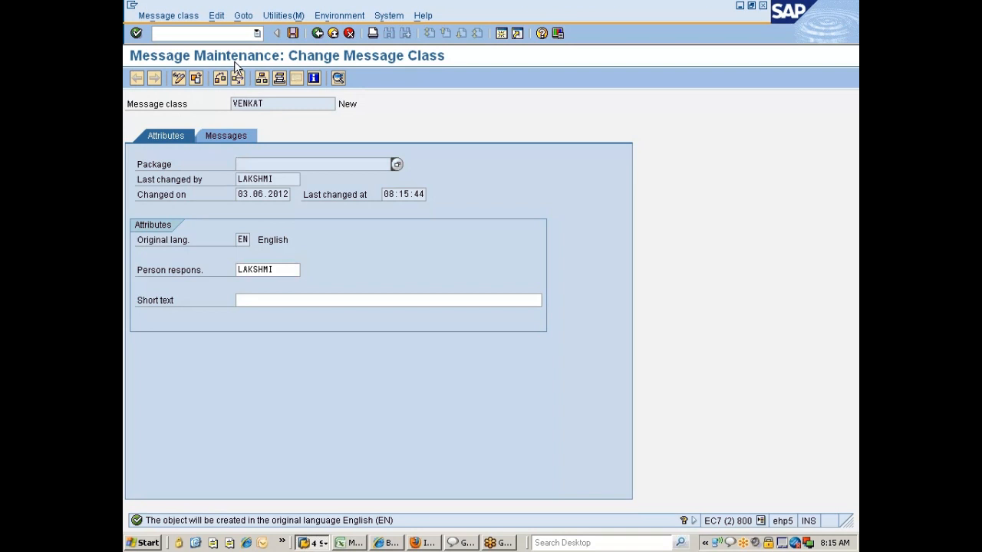
click(317, 33)
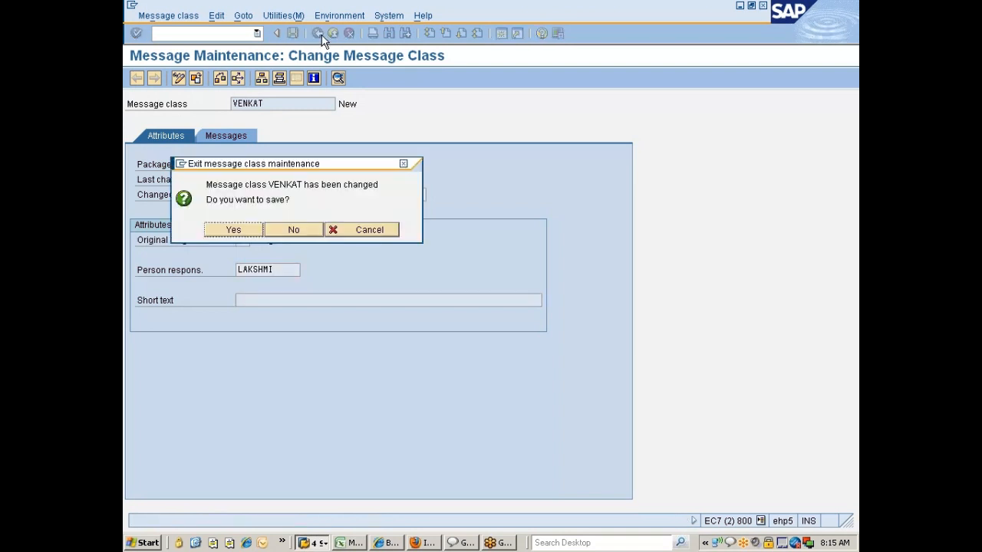
click(294, 234)
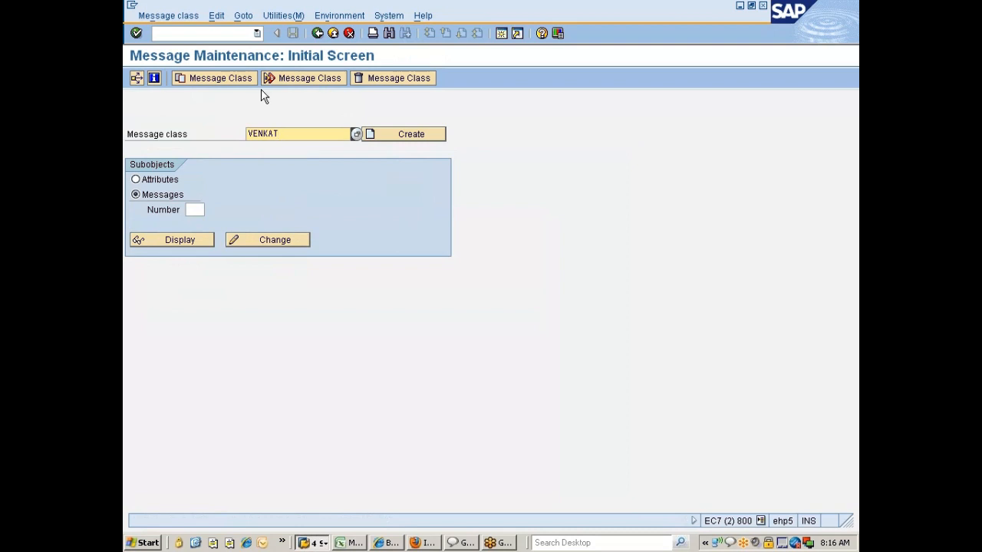
Cancel copying the current message class and set the message class to M3 instead.
click(242, 82)
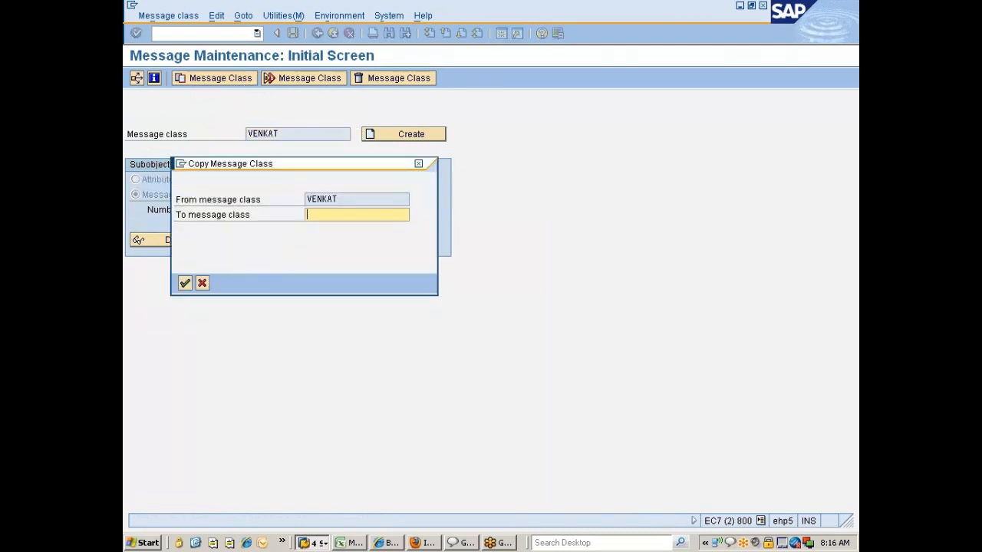
click(201, 284)
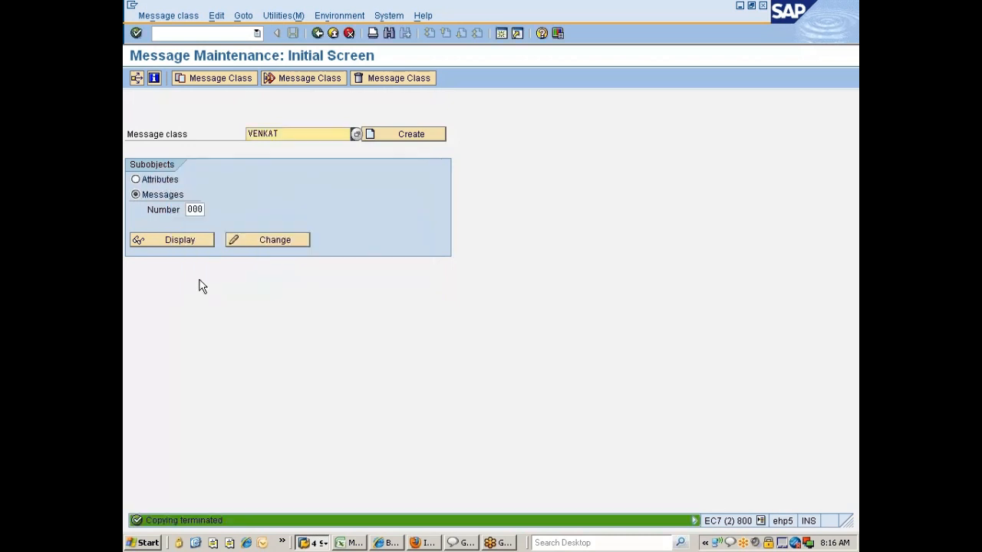
key(BackSpace)
key(BackSpace)
key(BackSpace)
key(BackSpace)
key(BackSpace)
key(BackSpace)
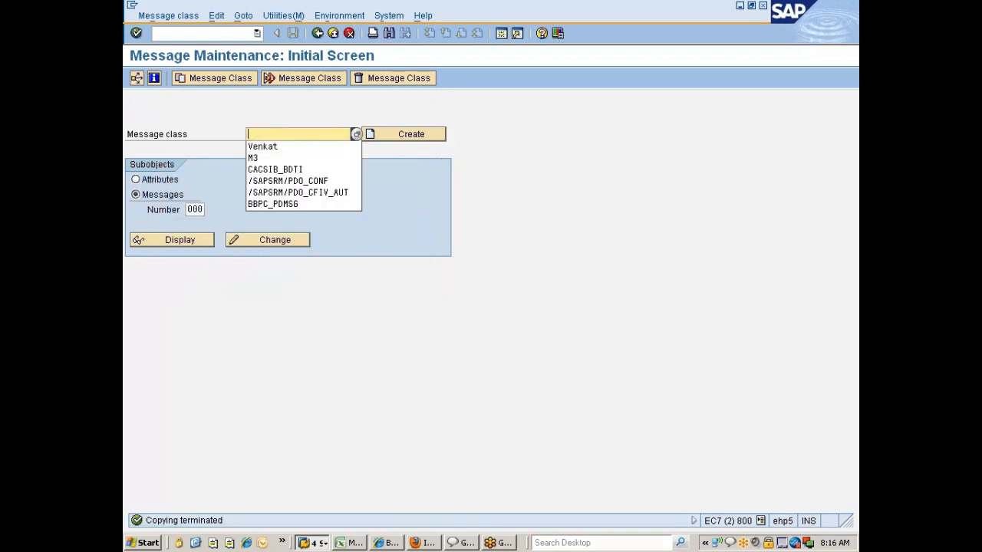
text(M3)
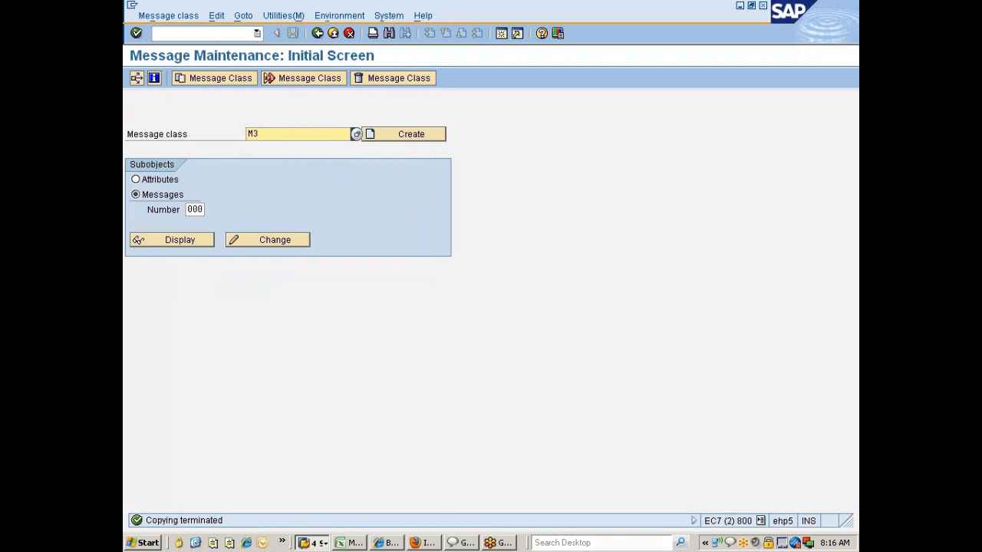
Try to copy message class M3 to a new class named with the person's first name.
click(211, 86)
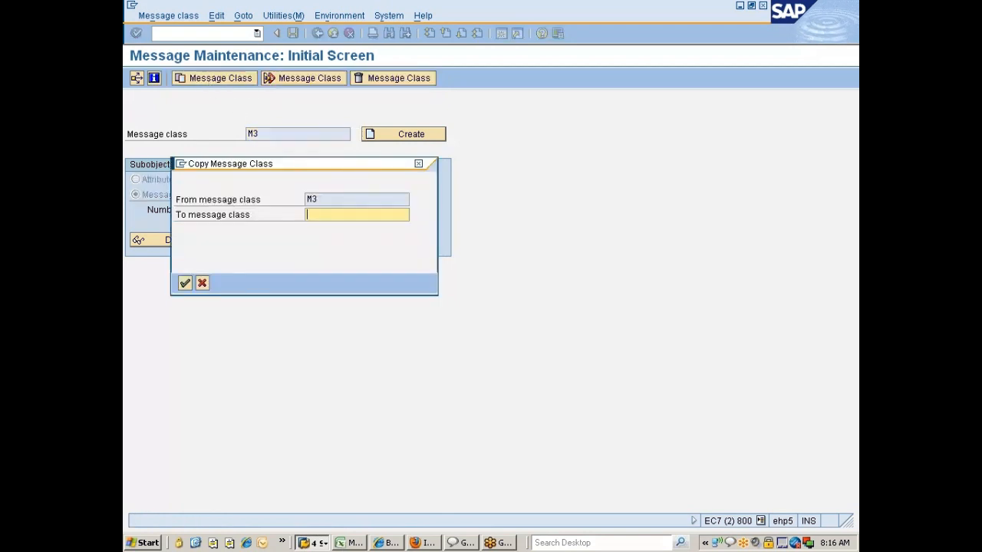
text(venkat)
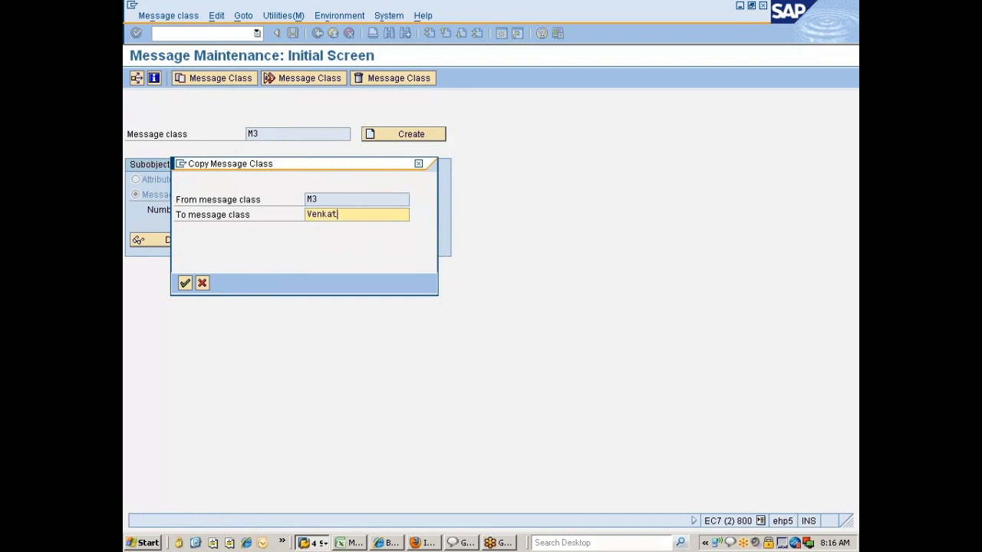
key(Return)
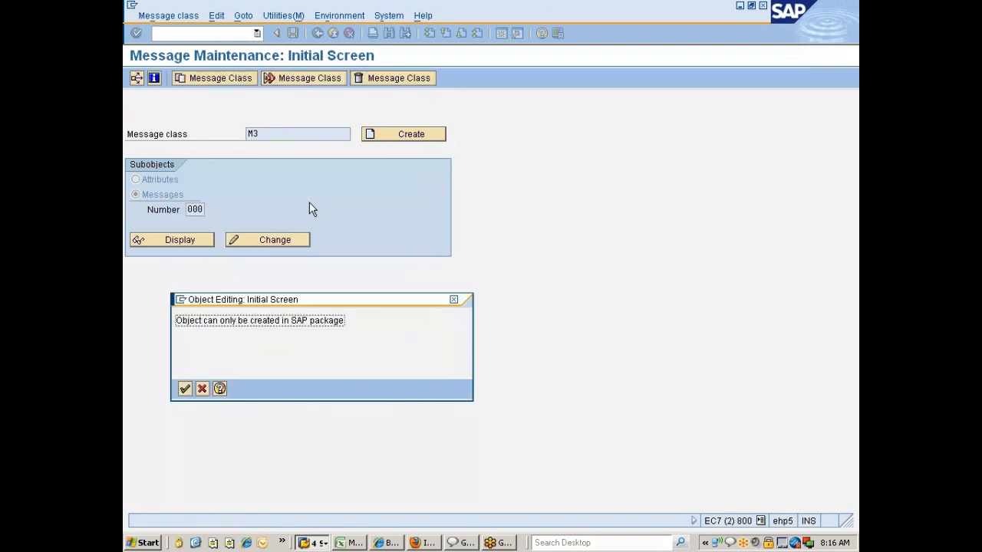
key(Return)
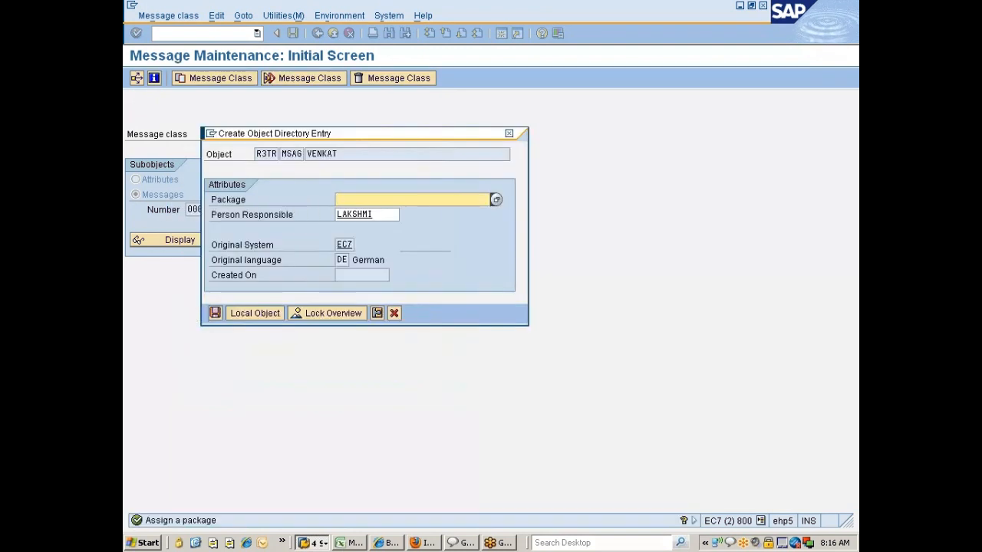
Try to assign the copied class to a package of the same name and to save it as a local object, then cancel.
text(Venkat)
key(Return)
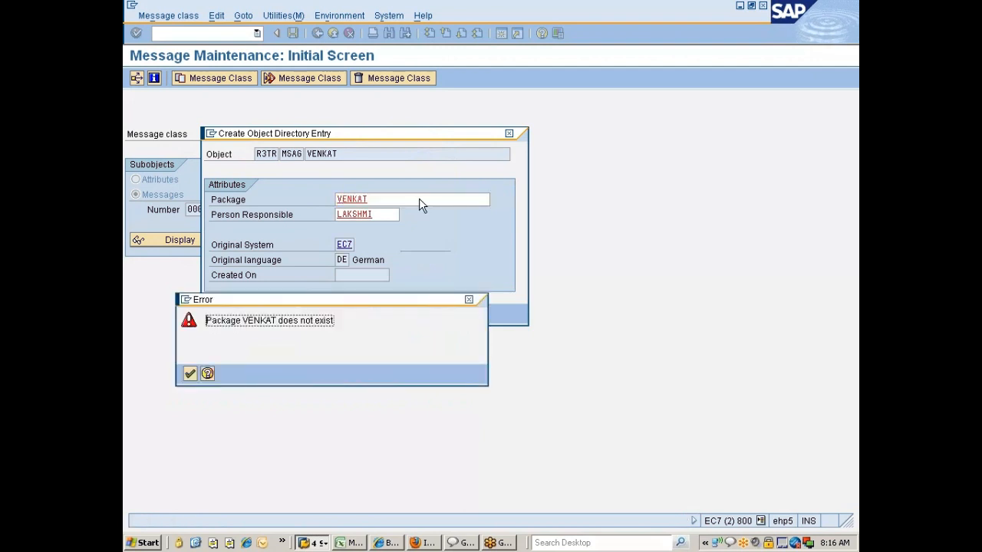
click(190, 373)
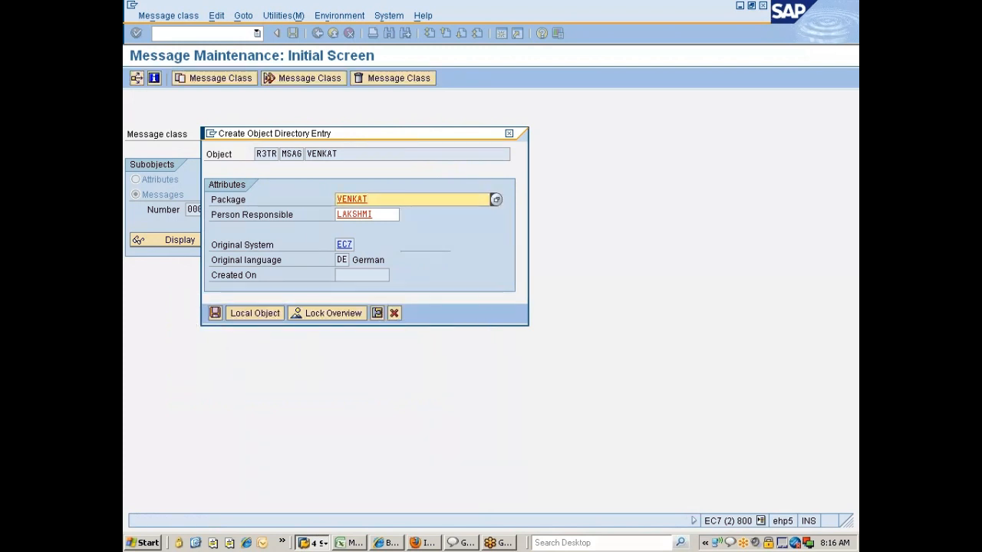
click(238, 313)
click(190, 389)
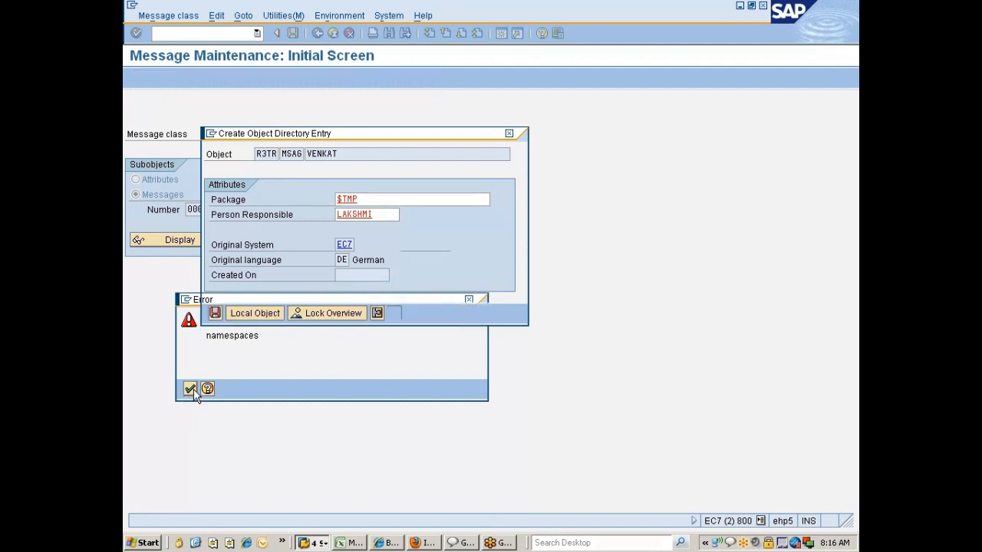
click(393, 313)
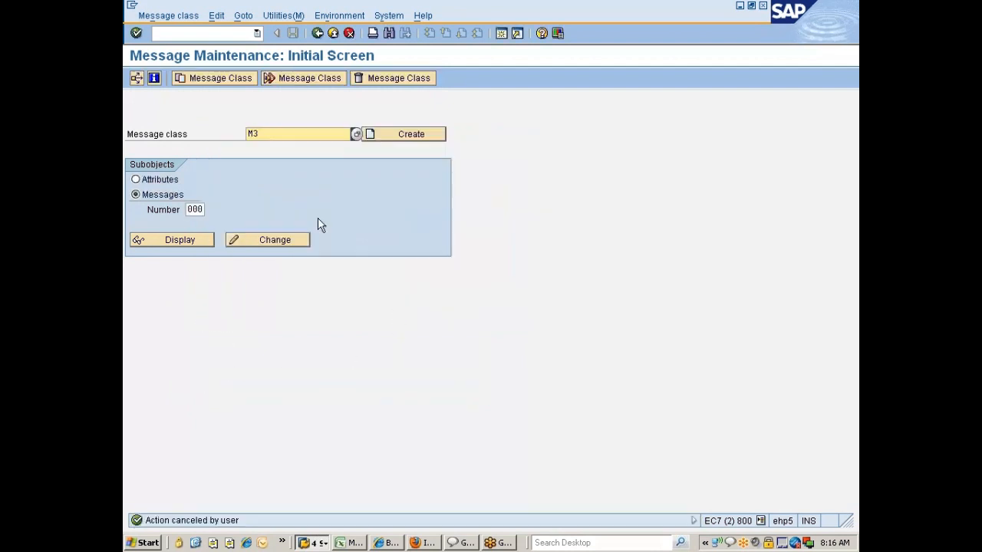
Display the messages of class M3 starting at message number 128.
click(200, 209)
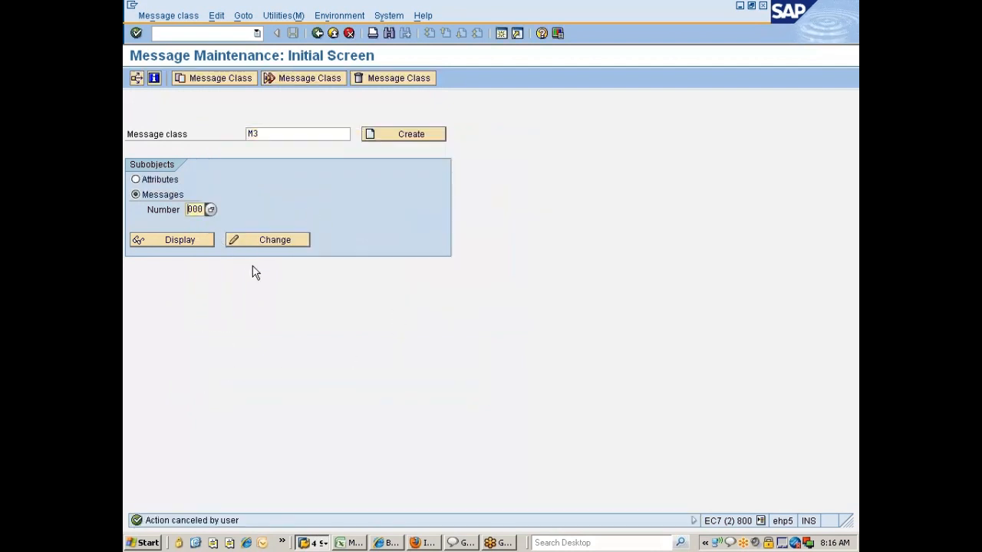
key(BackSpace)
key(BackSpace)
key(BackSpace)
key(Down)
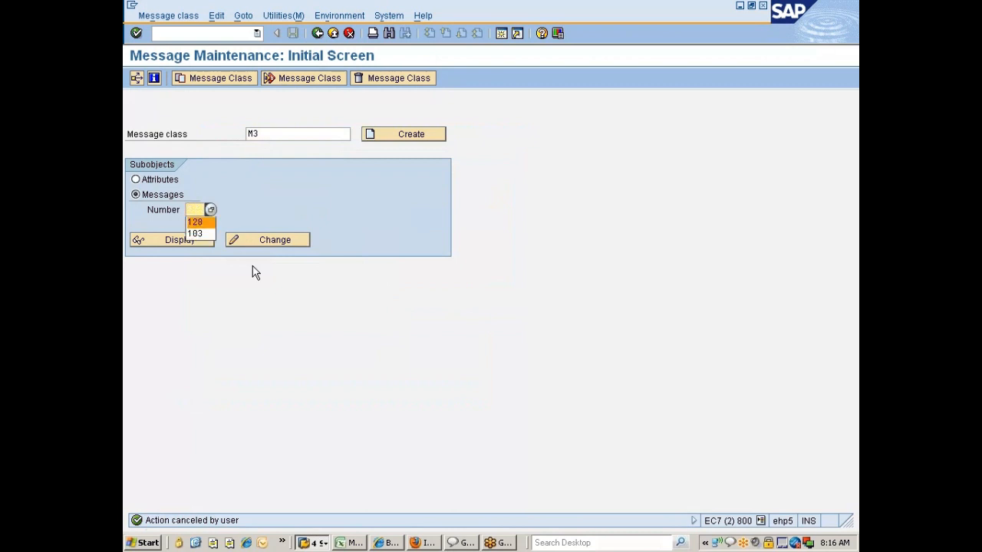
key(Return)
key(Return)
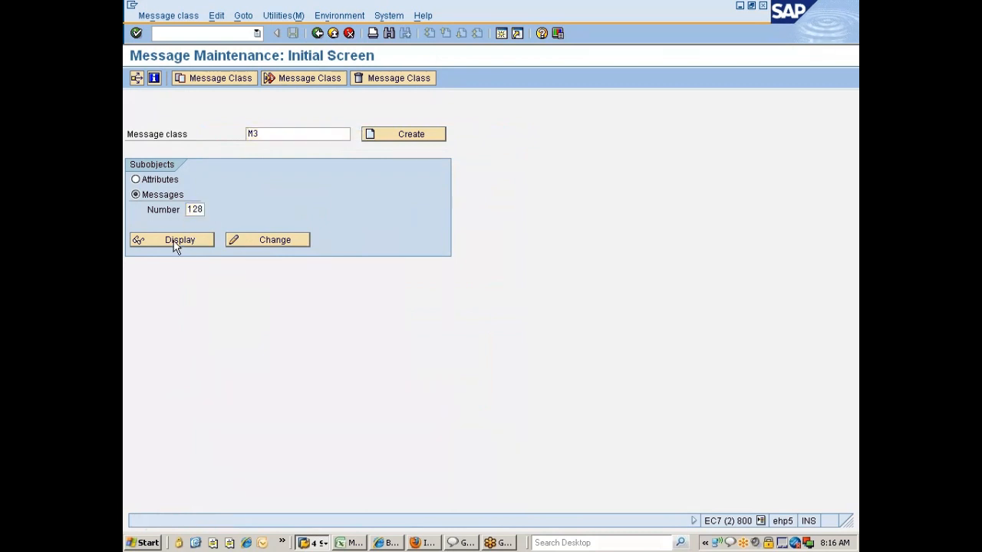
click(179, 245)
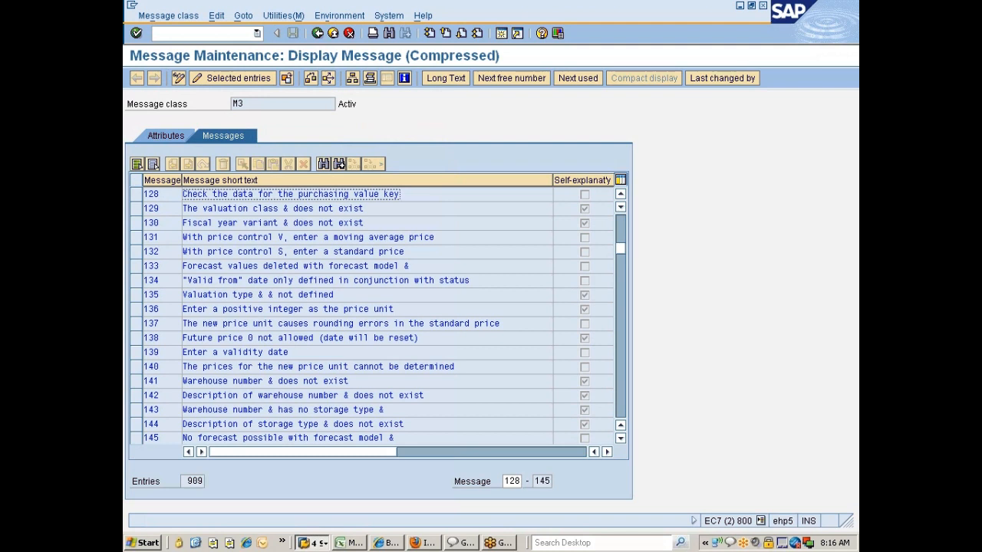
Check the technical information of the message number field for message 128 to identify its table, then close the help.
click(315, 540)
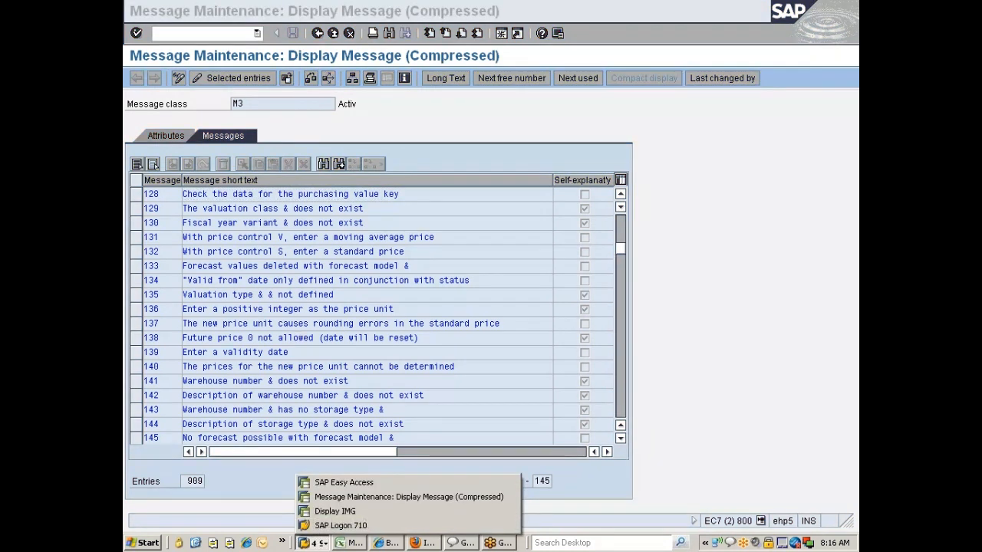
click(409, 497)
click(159, 194)
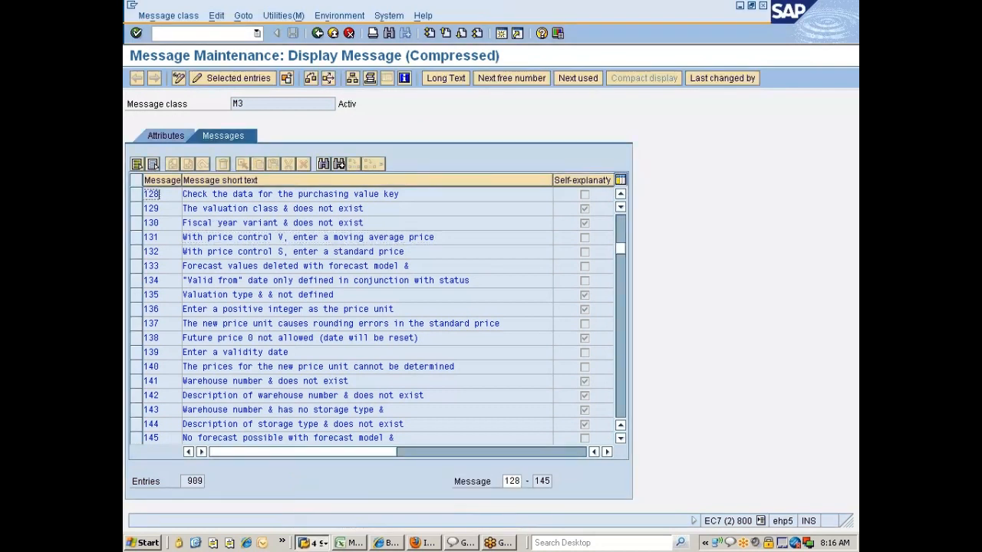
key(F1)
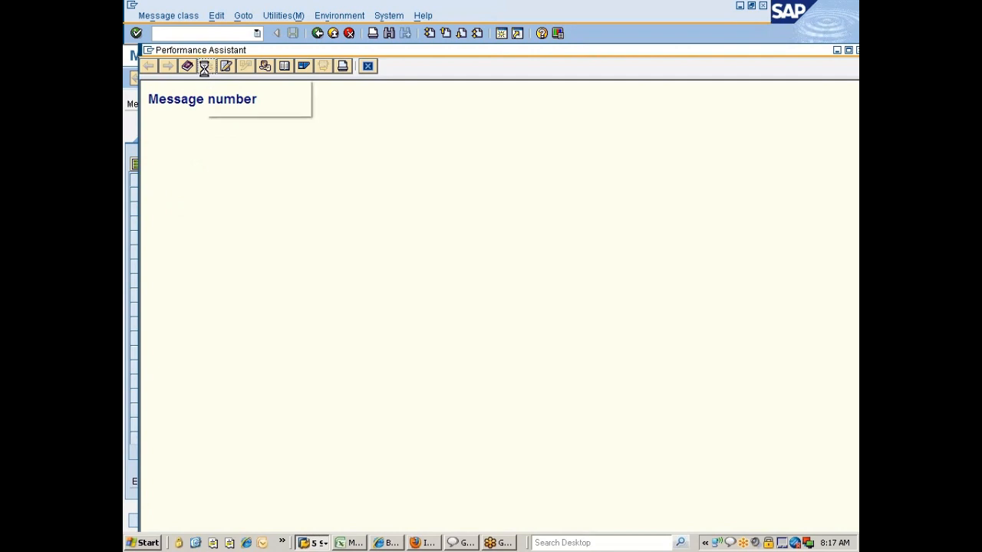
click(205, 70)
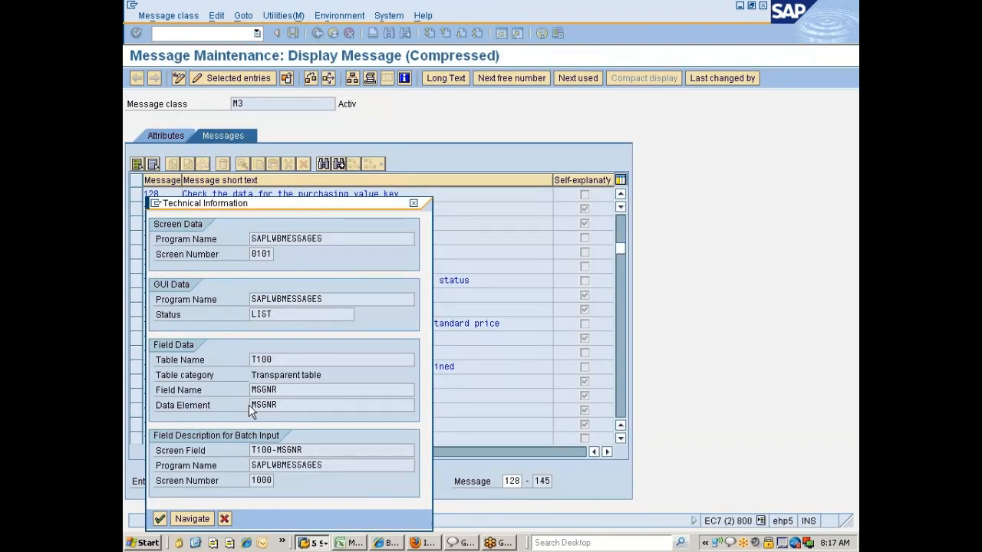
click(250, 359)
click(413, 203)
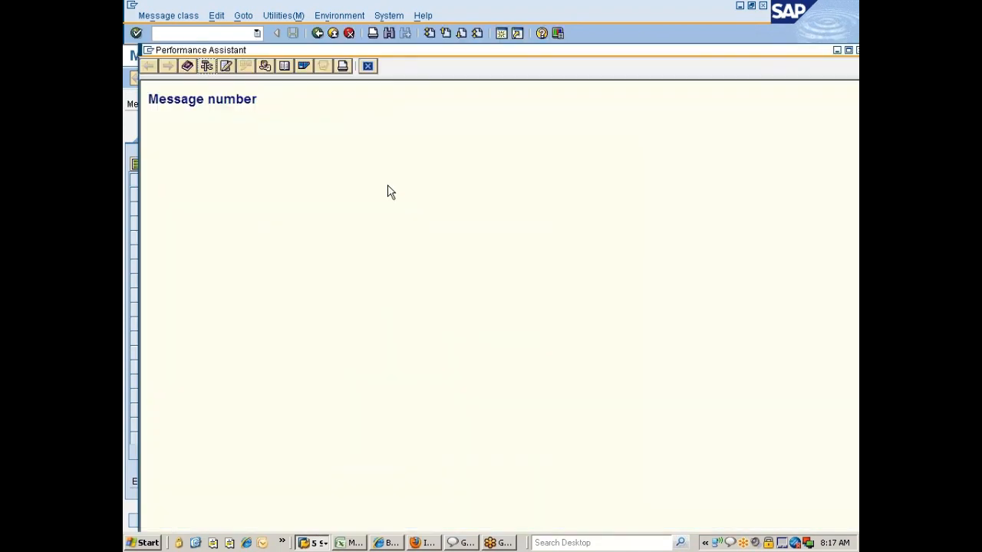
click(368, 67)
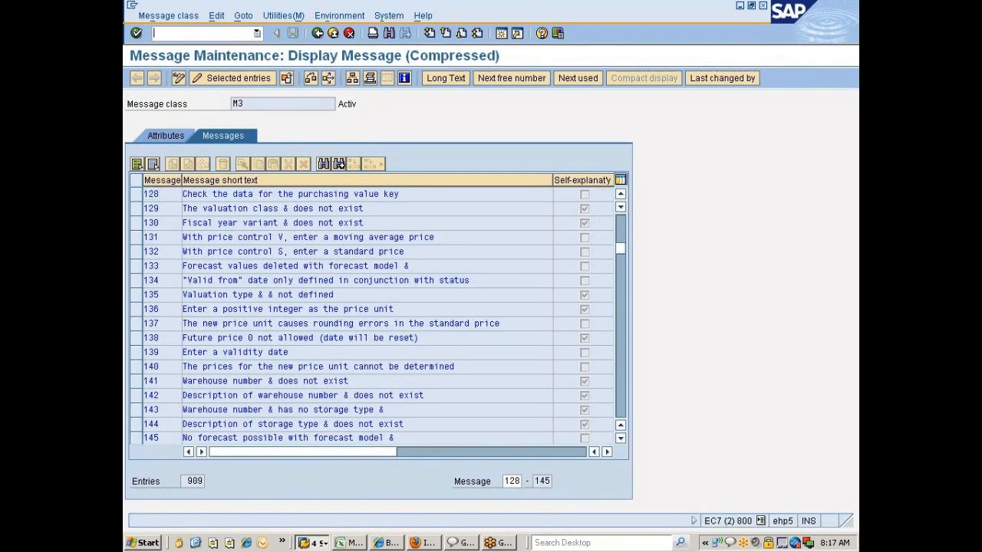
Open transaction SE16 in a new session and bring up the selection screen for table T100.
text(/ose16)
key(Return)
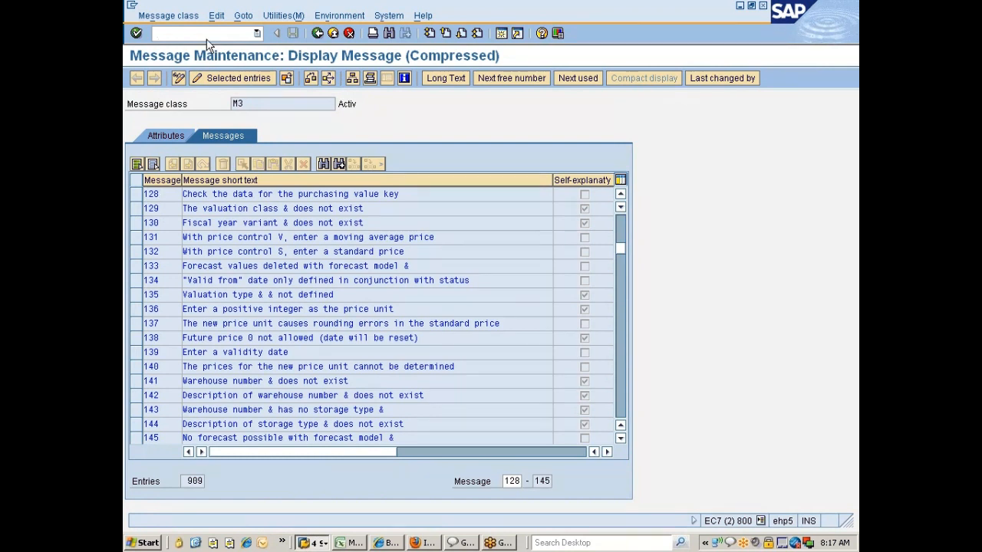
text(t100)
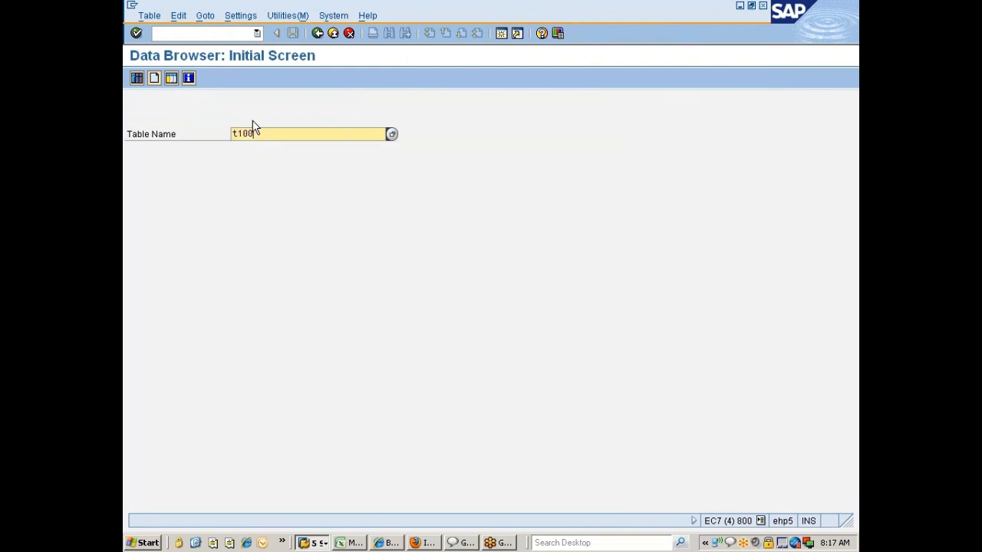
key(Return)
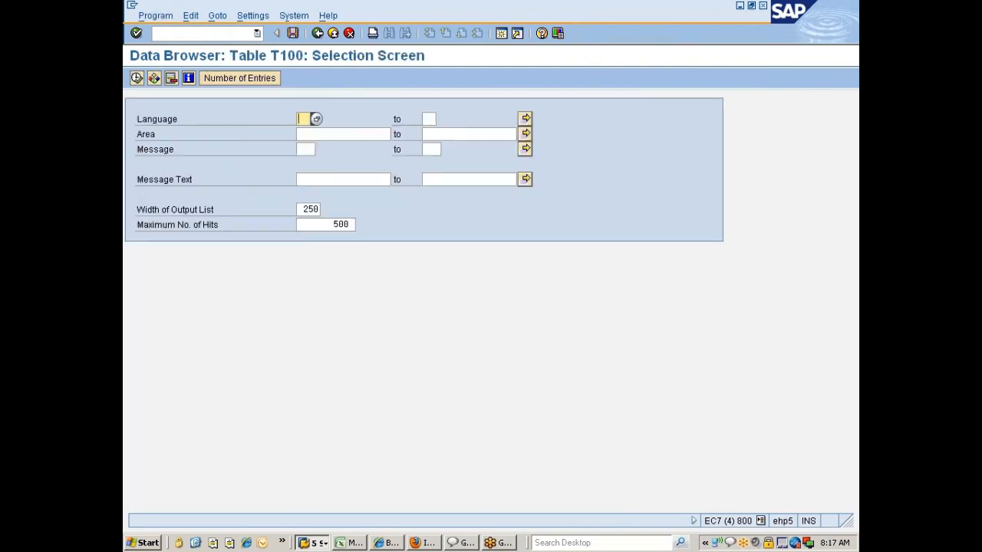
Restrict the T100 selection to language EN and check the number of matching entries.
text(en)
key(Tab)
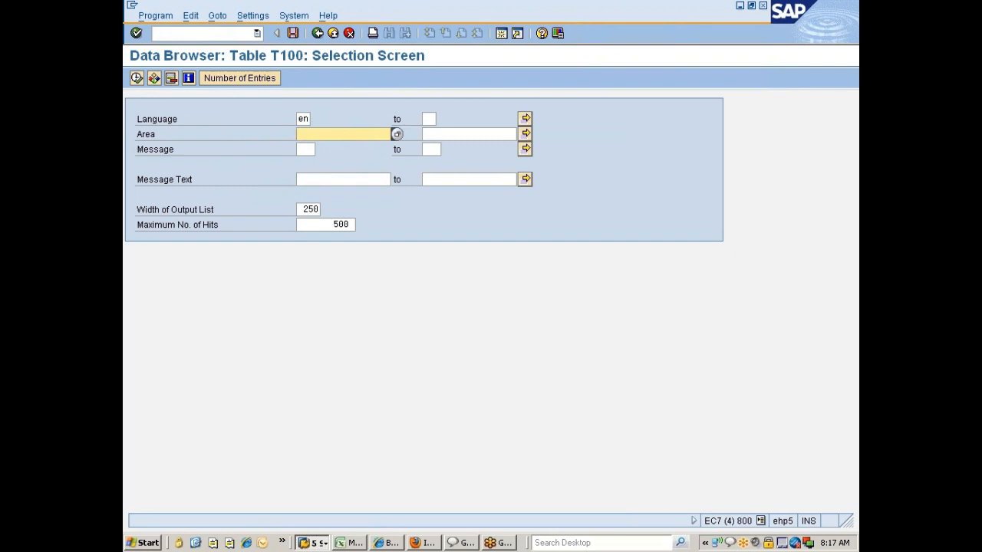
click(246, 80)
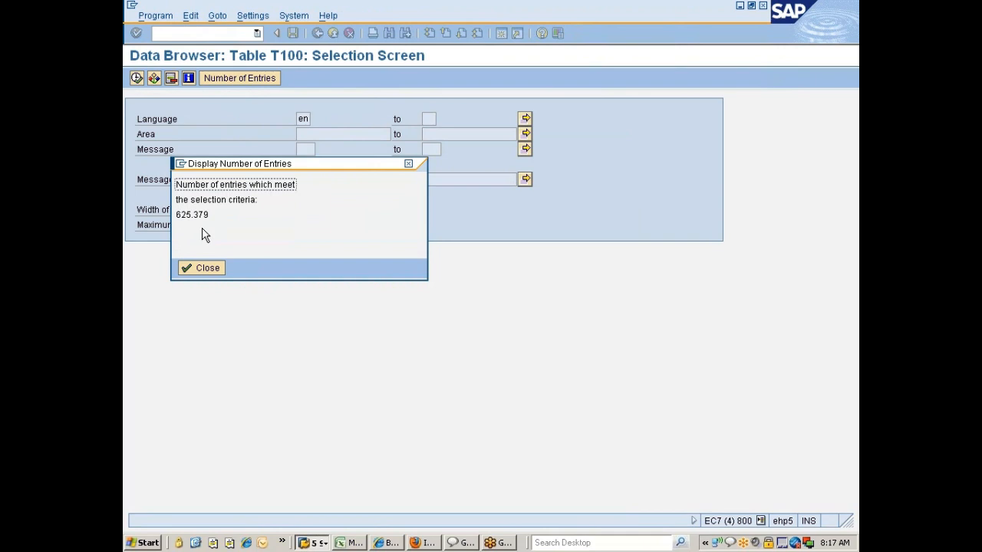
click(215, 270)
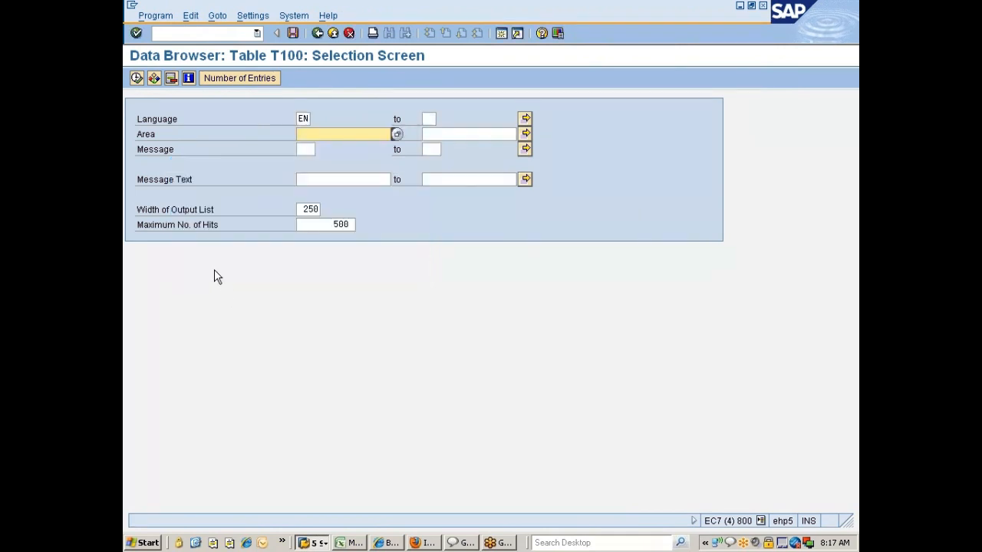
Switch to the Display IMG session, expand the Material Master basic settings and open Define Attributes of System Messages.
key(alt+Tab)
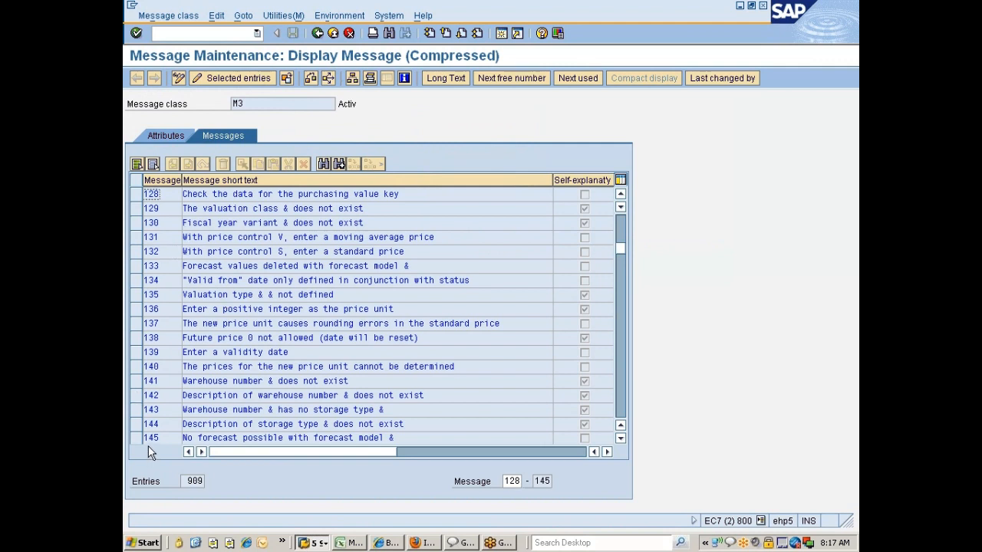
key(alt+Tab)
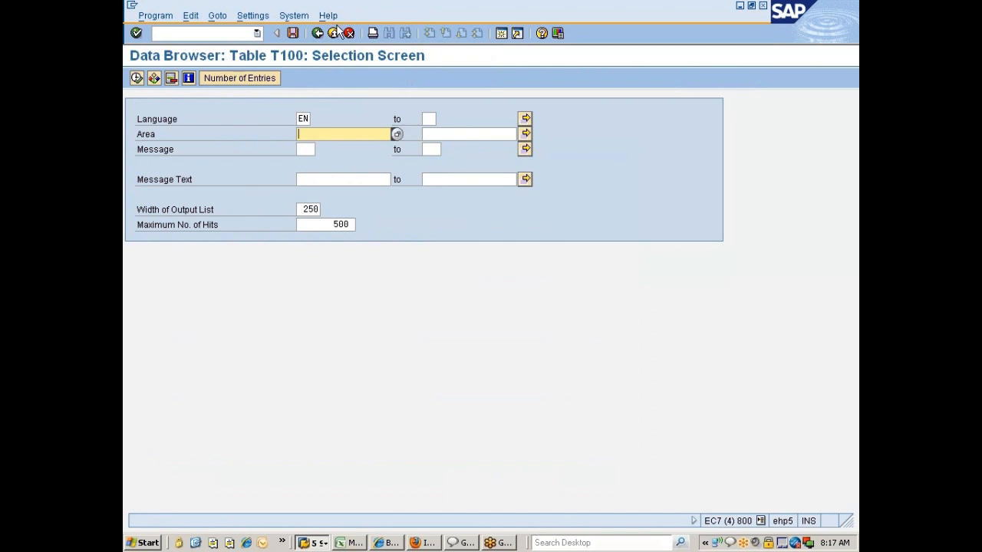
click(314, 542)
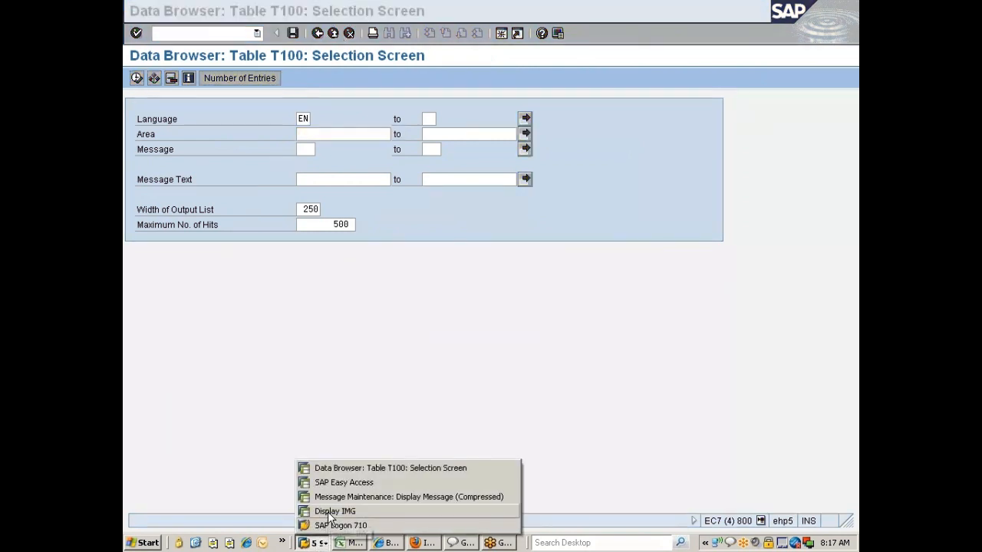
click(335, 511)
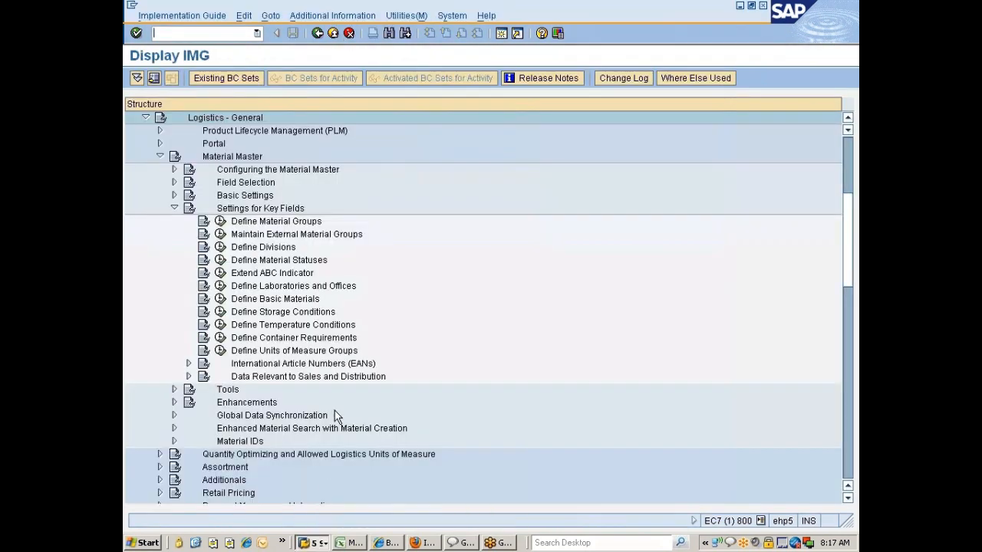
click(175, 195)
click(220, 260)
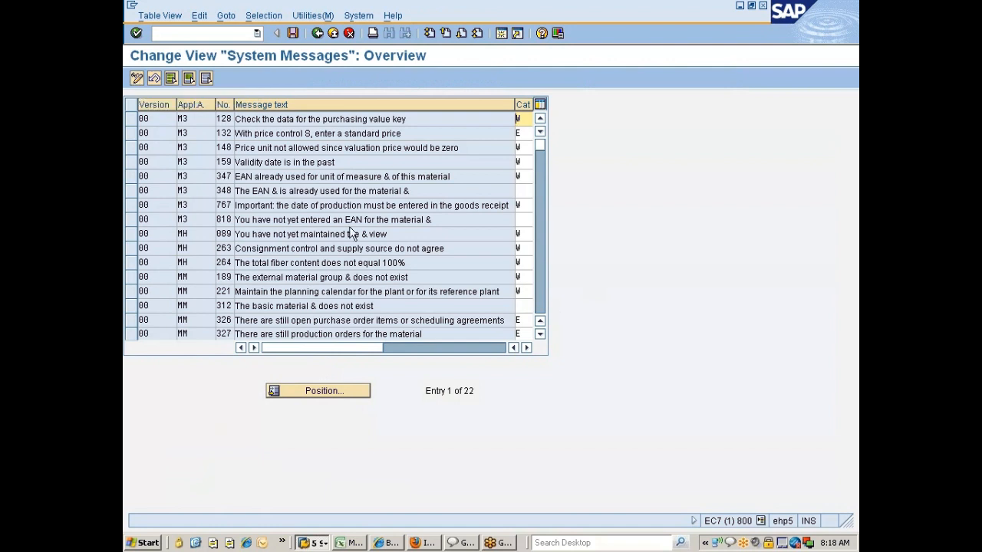
Check the technical information of the Version field for message 128, close the help and return to the IMG structure.
click(160, 118)
key(F1)
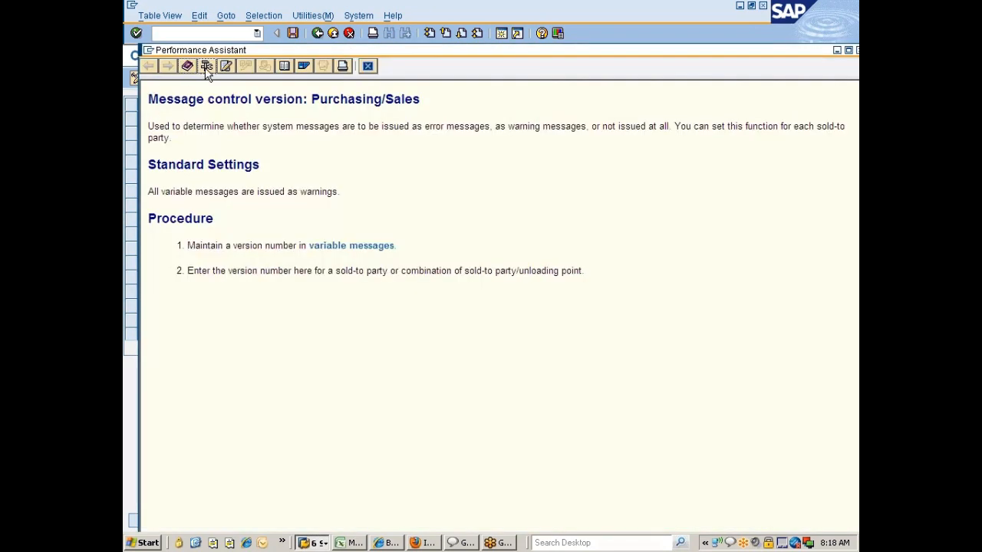
click(205, 66)
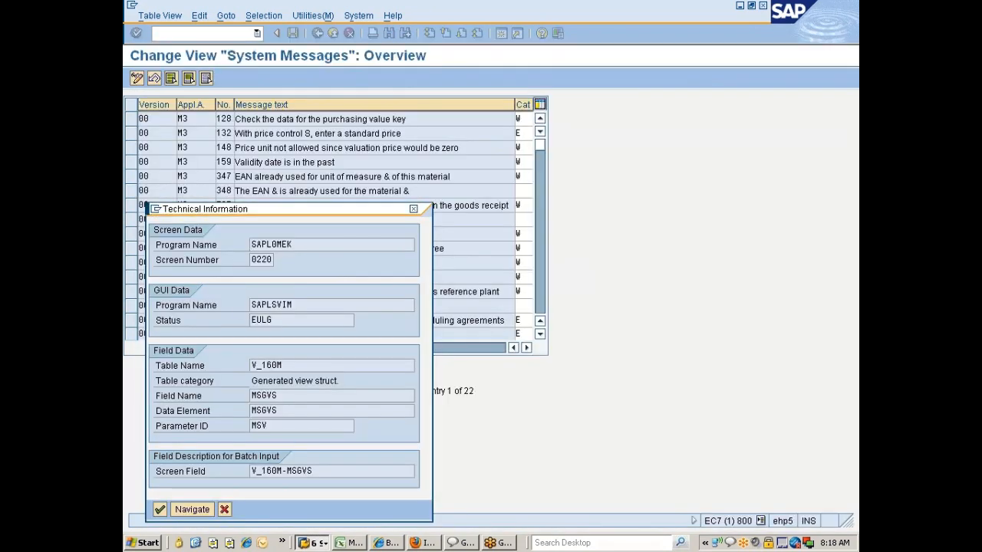
drag(252, 471, 272, 471)
click(282, 471)
click(414, 209)
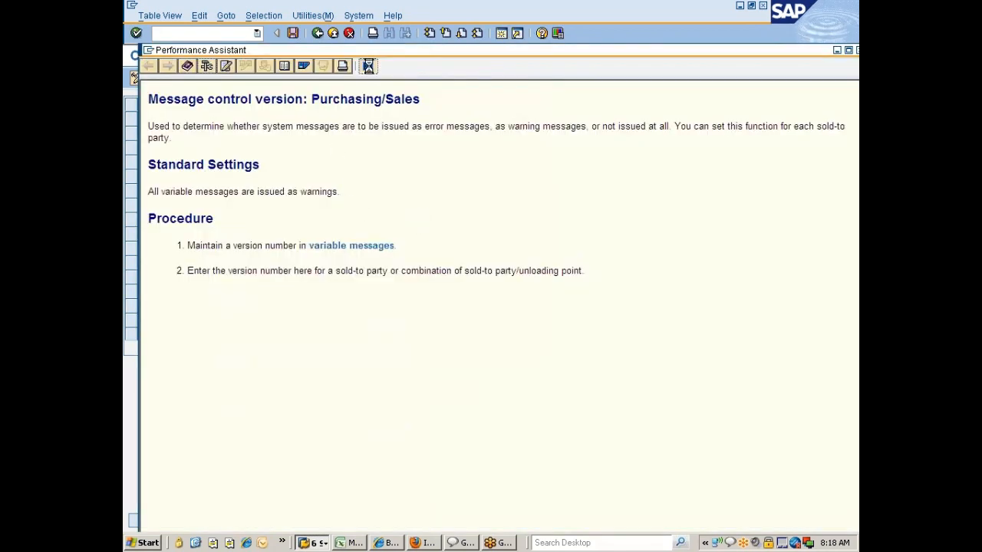
click(368, 66)
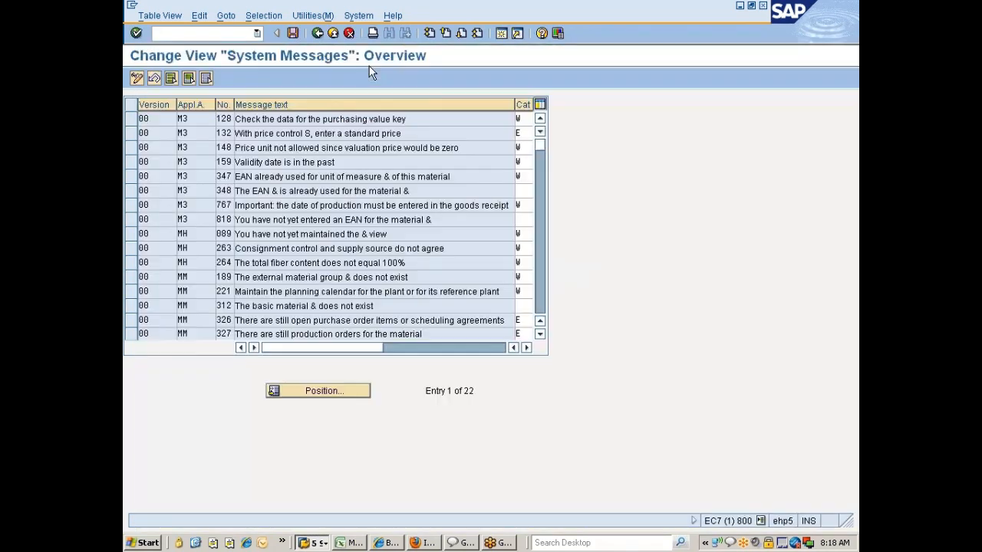
click(317, 34)
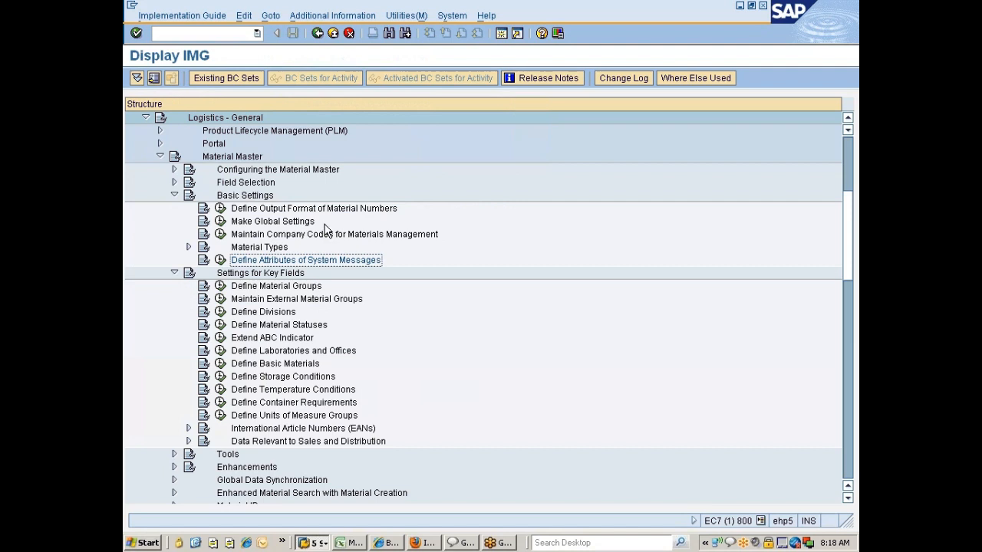
Look up the SE91 Messages entry in the SAP Easy Access session, and return to the Display IMG session.
click(321, 540)
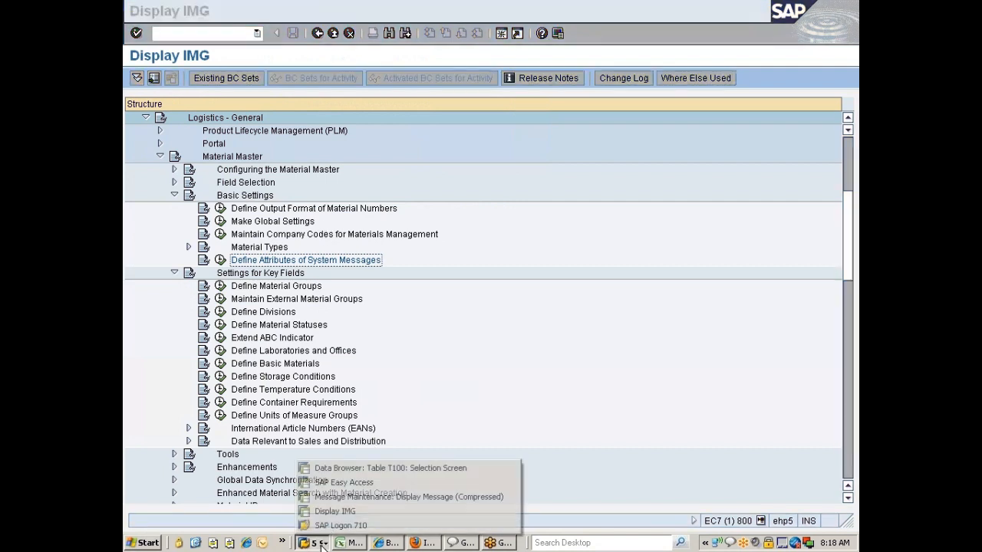
click(361, 477)
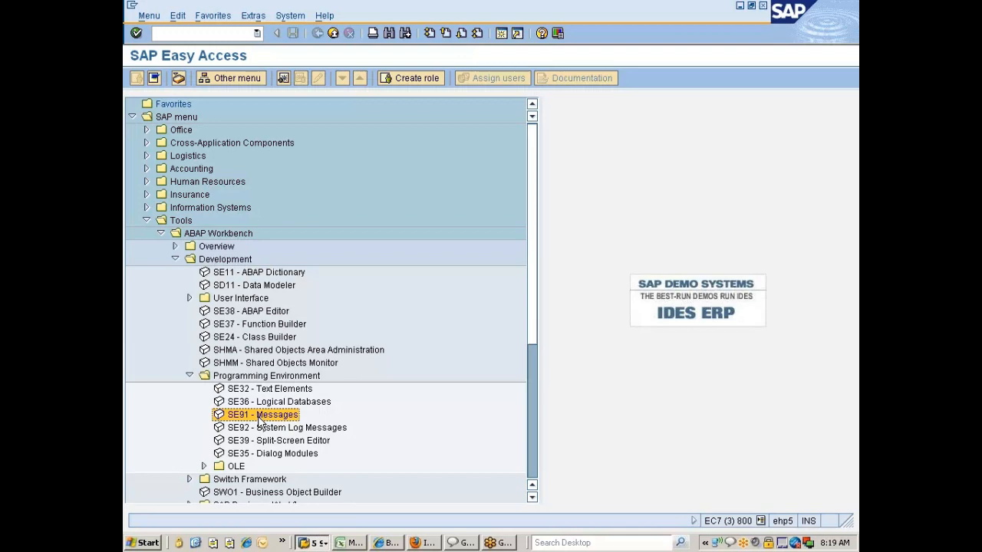
key(alt+Tab)
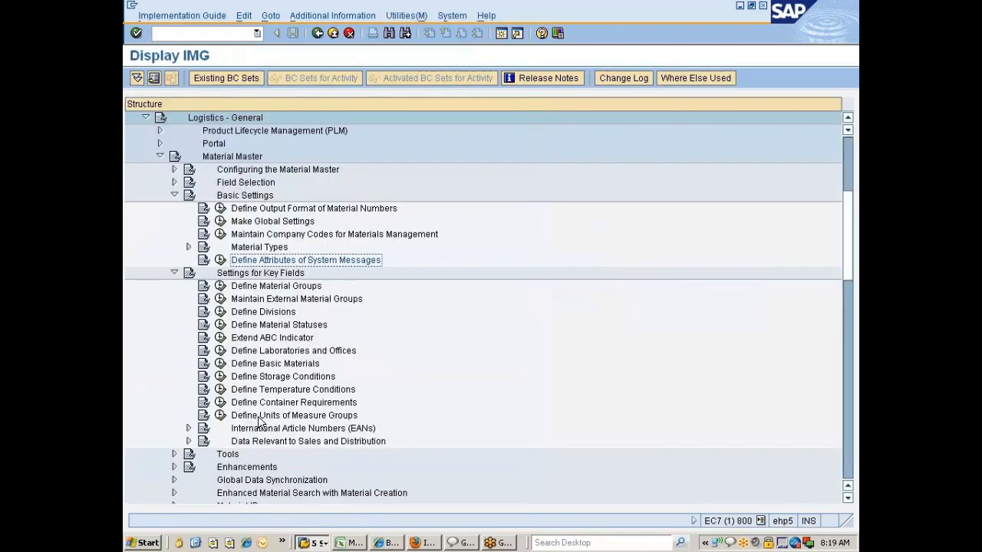
Collapse the basic settings, open Define Material Groups and show its transaction code in the status bar.
click(174, 195)
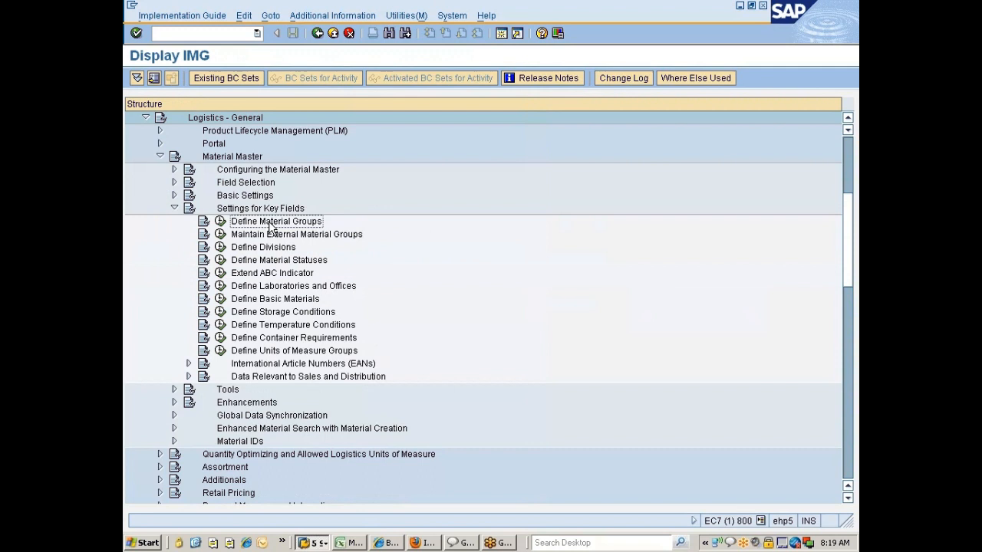
click(221, 222)
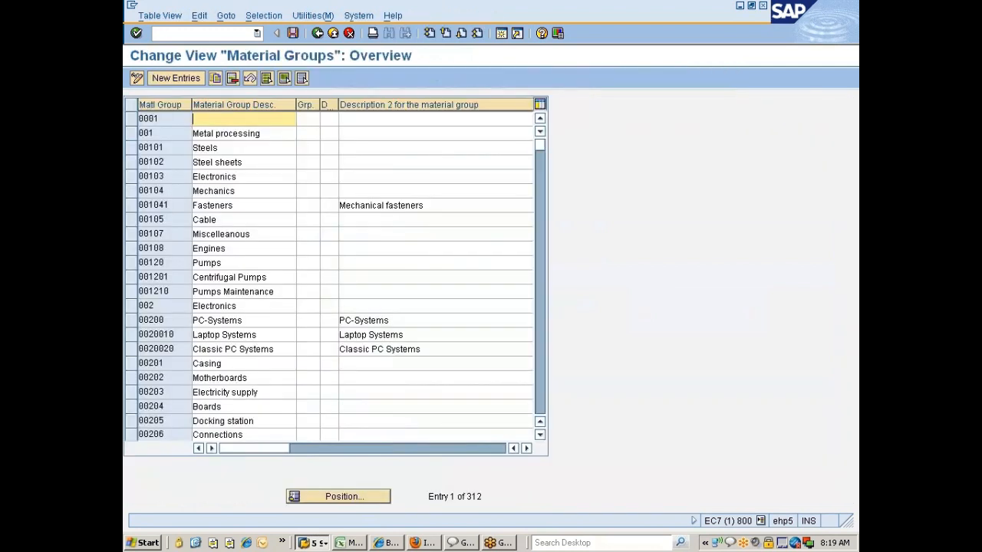
click(761, 520)
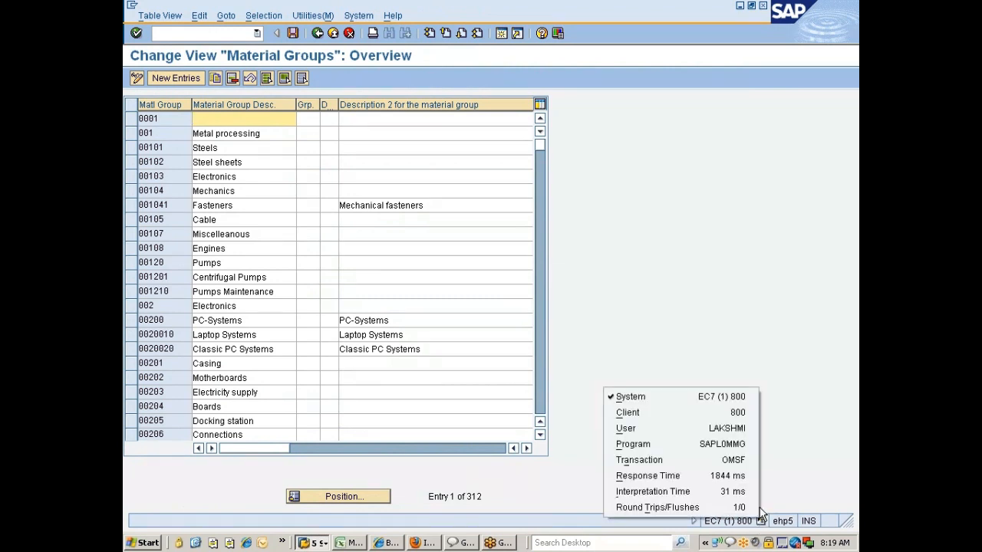
click(738, 461)
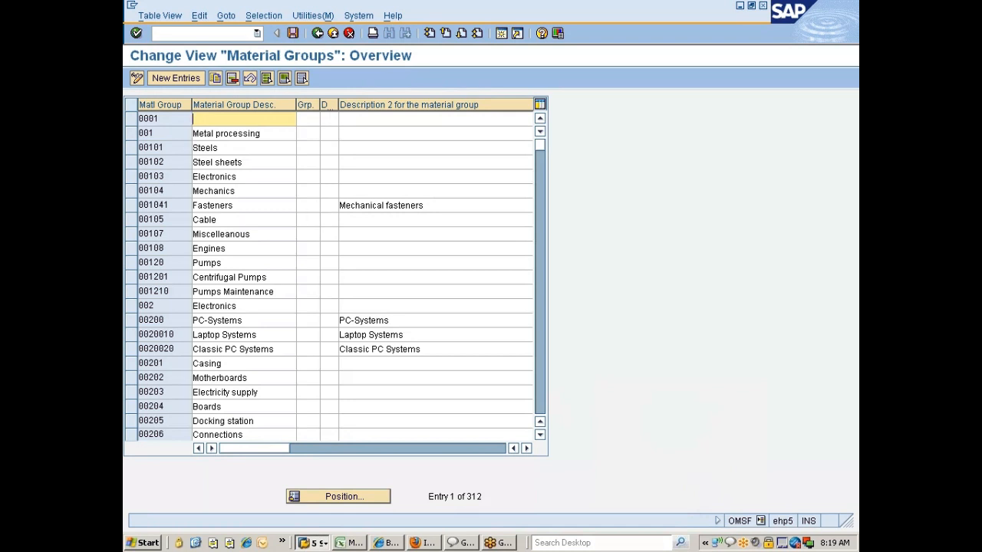
Start new material group entries and enter group 100200 with the description "Weldong Supplies".
click(168, 78)
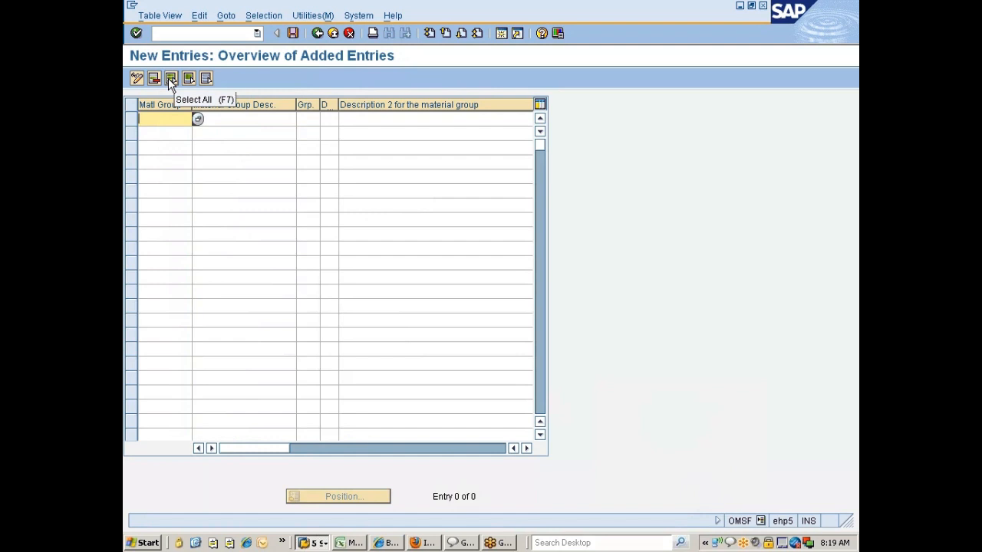
text(100200)
key(Tab)
text(W)
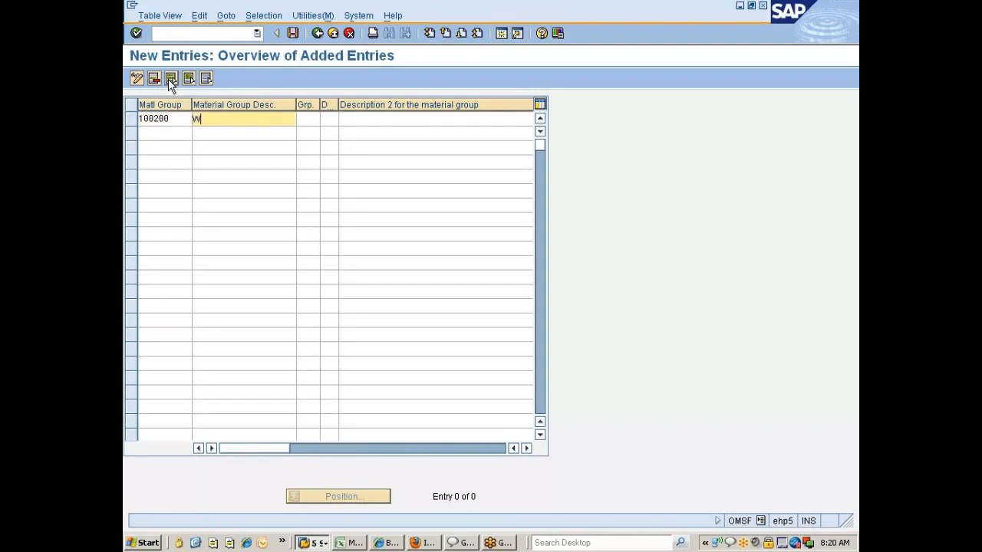
text(eldong Supplies)
key(Tab)
key(Tab)
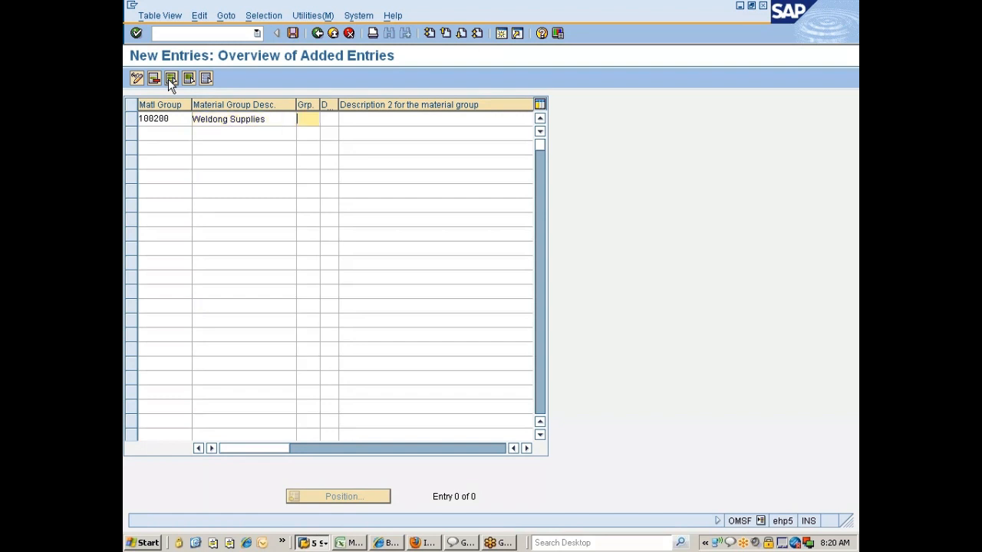
key(Tab)
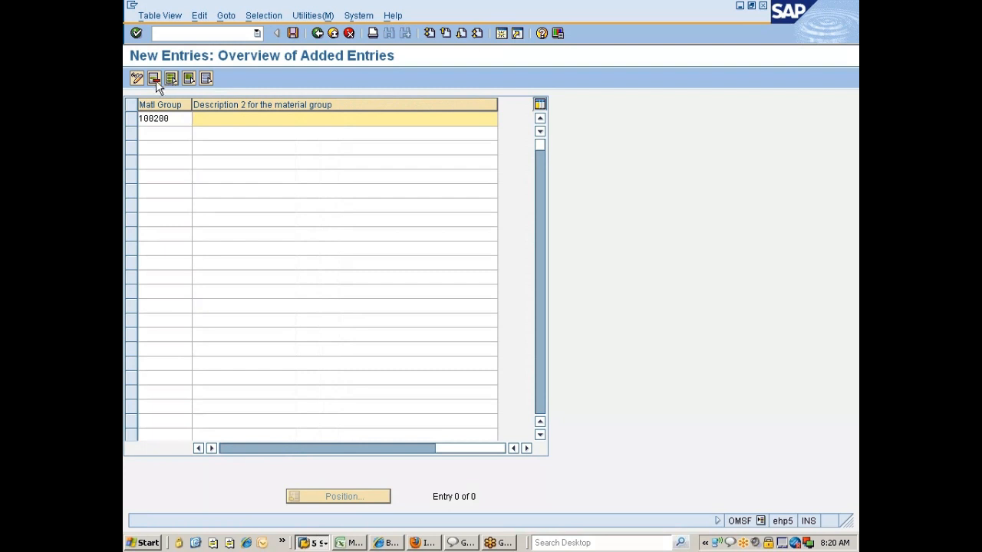
Copy the description of material group 100200 into its Description 2 field and confirm the entry.
click(240, 448)
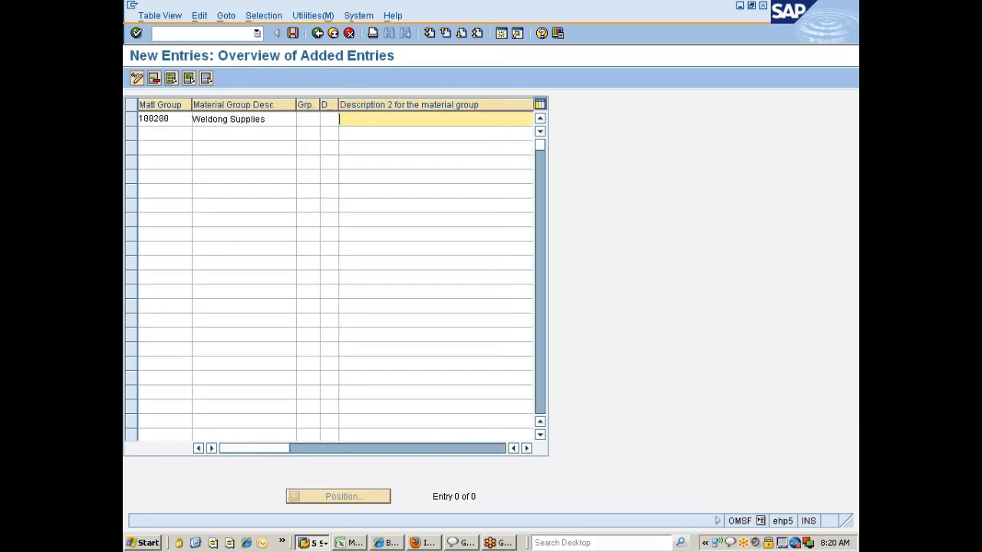
drag(266, 118, 192, 119)
key(ctrl+c)
key(Tab)
key(Tab)
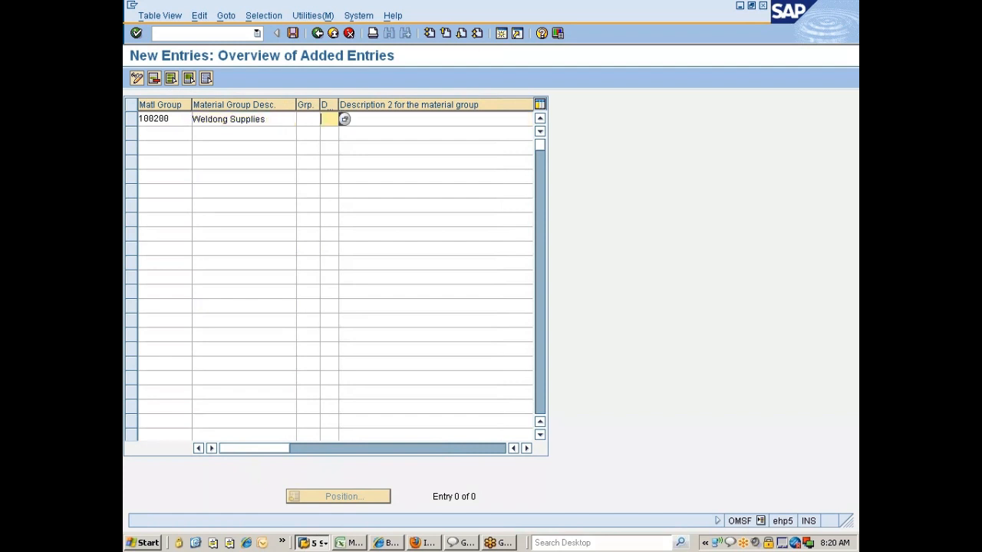
key(Tab)
key(ctrl+v)
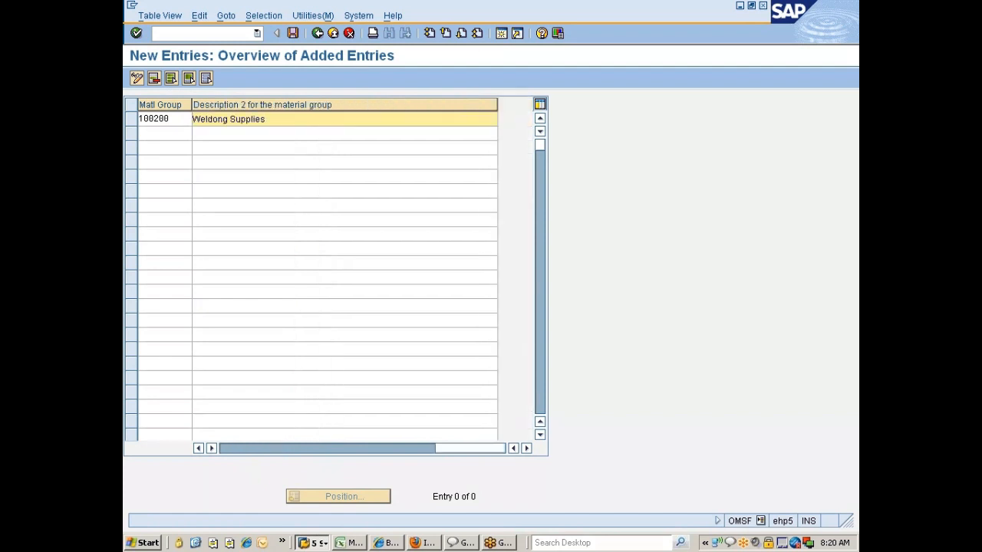
key(Return)
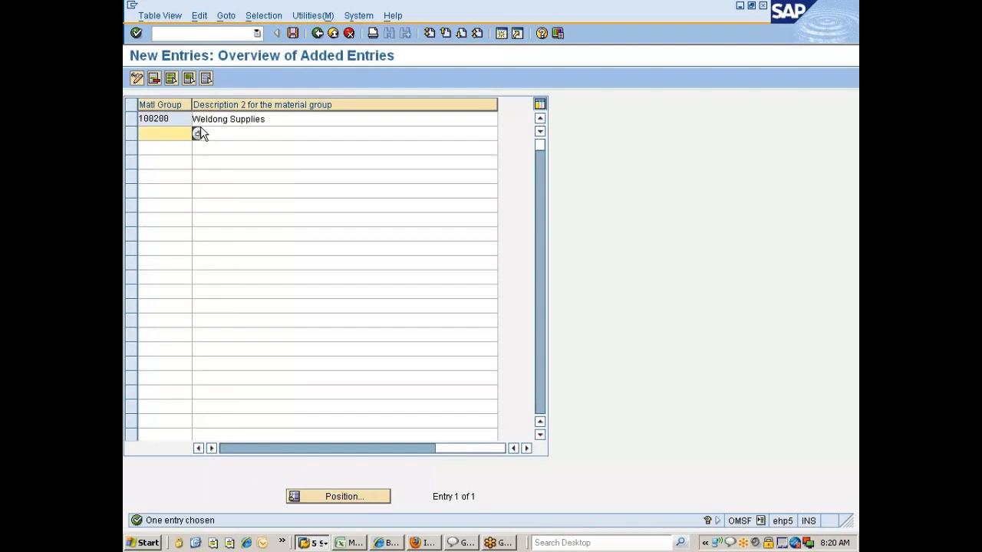
Widen the Grp. and DUW columns, read the field help for Grp. and close it.
drag(470, 448, 267, 452)
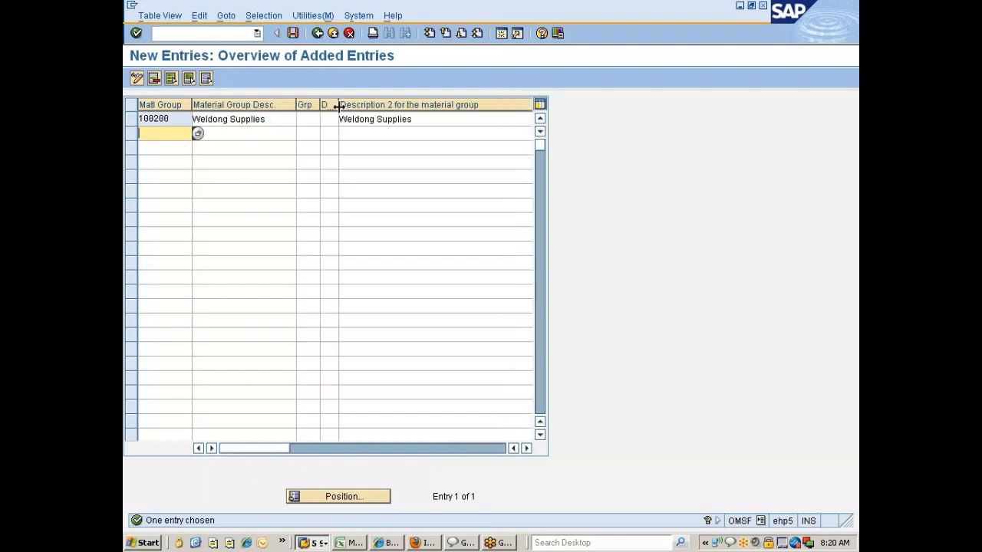
drag(339, 109, 414, 113)
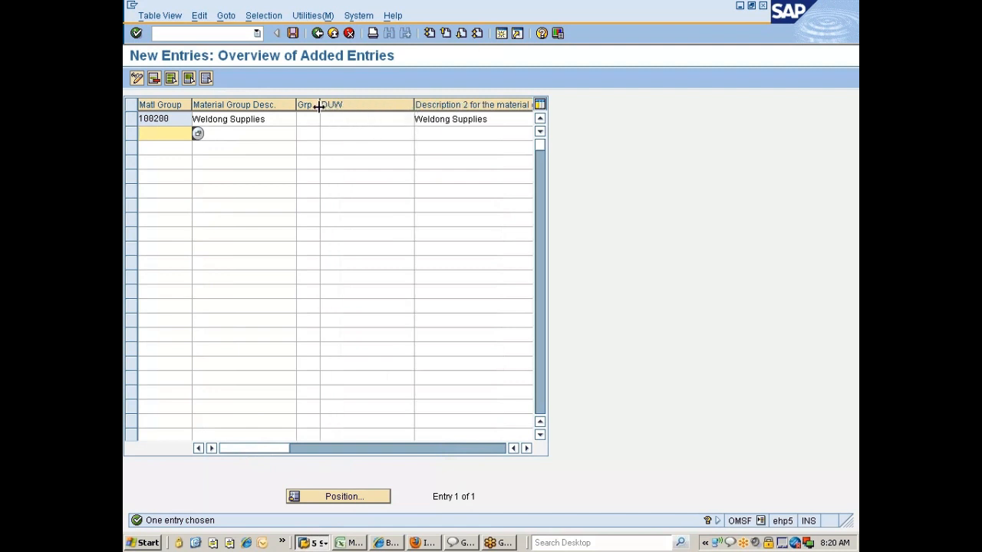
drag(320, 108, 381, 111)
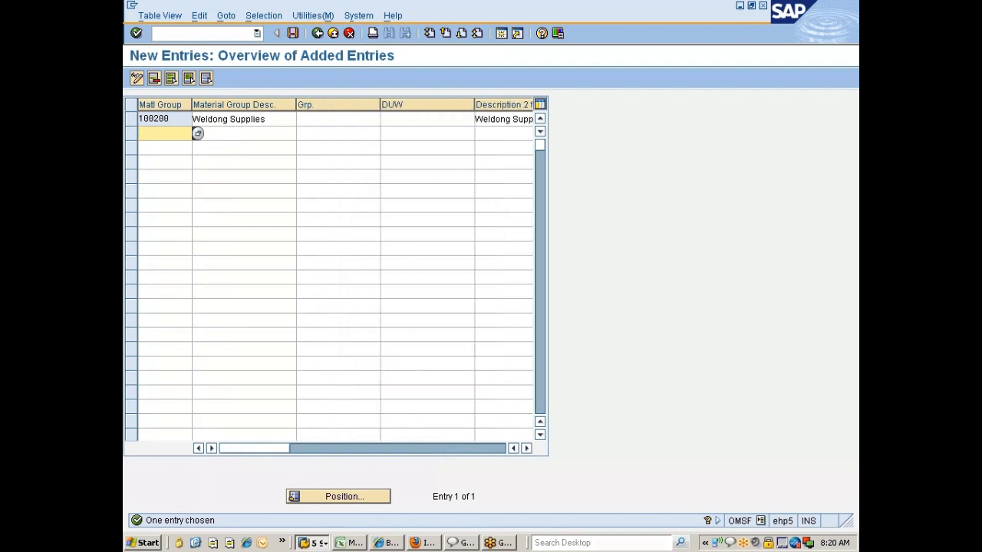
click(313, 118)
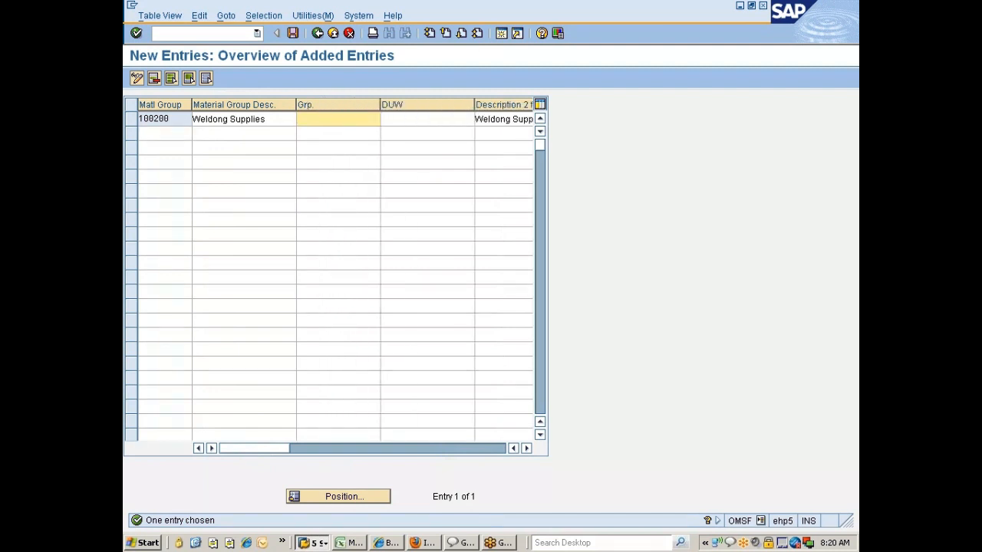
key(F1)
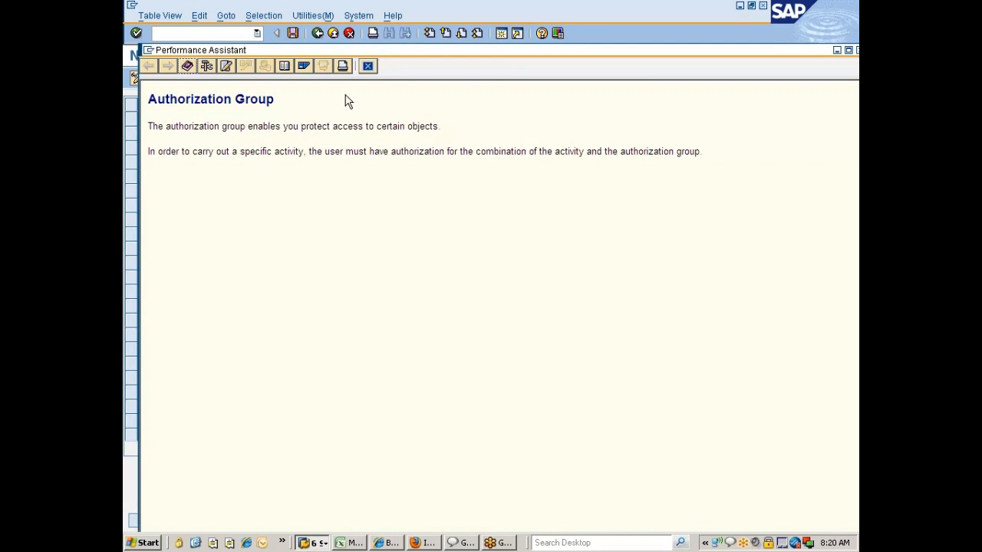
click(367, 66)
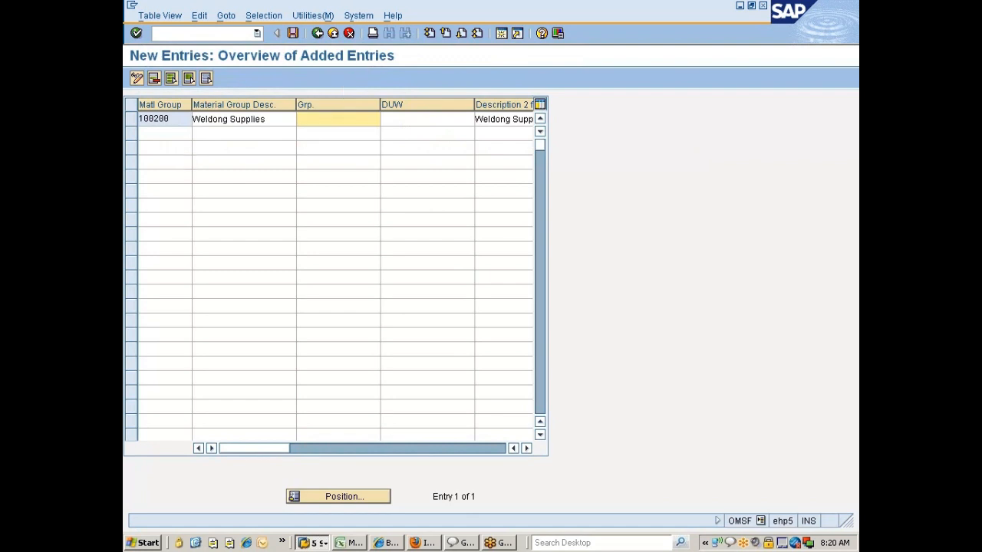
Add a second row for material group 100201, based on the copied number of the first group.
double_click(193, 119)
key(ctrl+c)
click(195, 133)
key(ctrl+v)
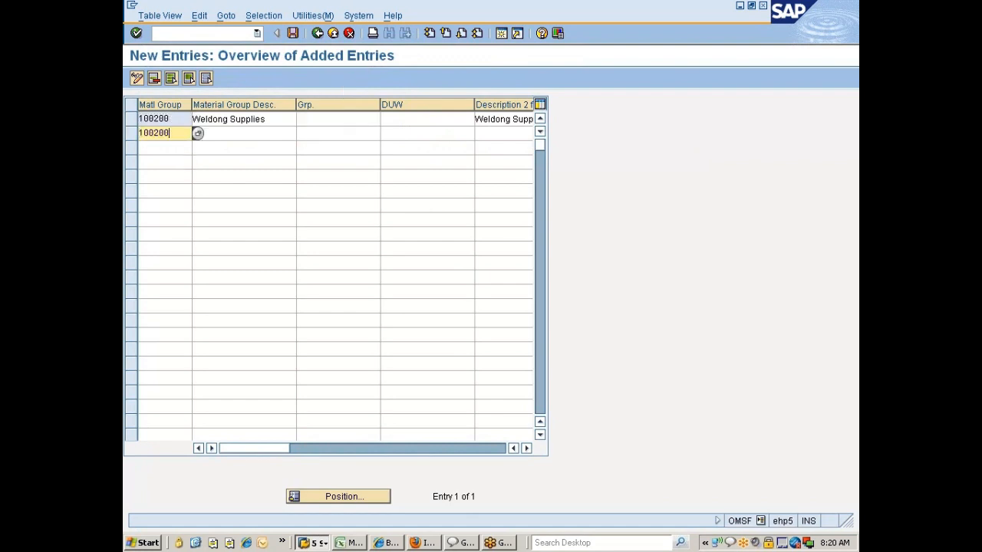
key(BackSpace)
text(1)
key(Tab)
Correct the spelling to "Welding Supplies" in both description fields of material group 100200.
click(213, 119)
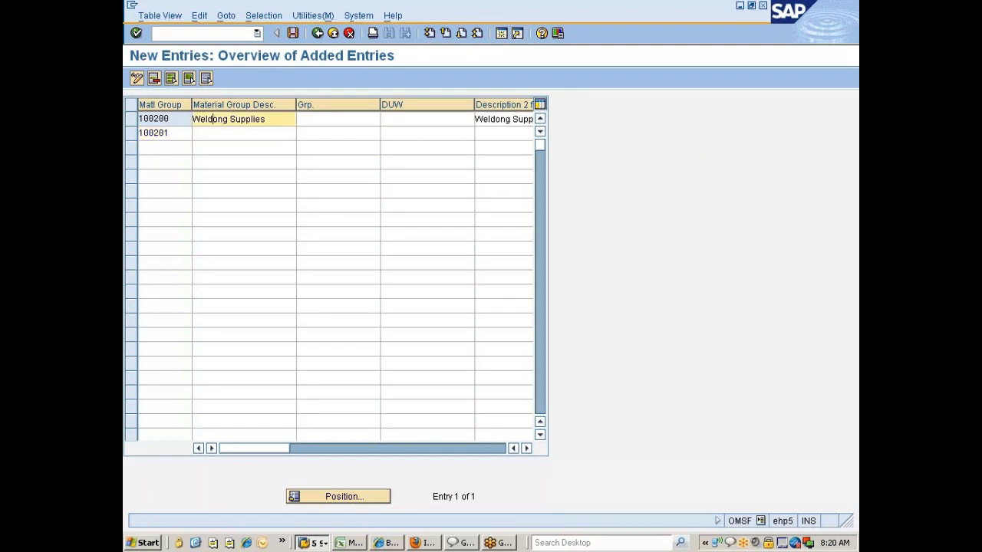
key(Delete)
text(i)
click(497, 121)
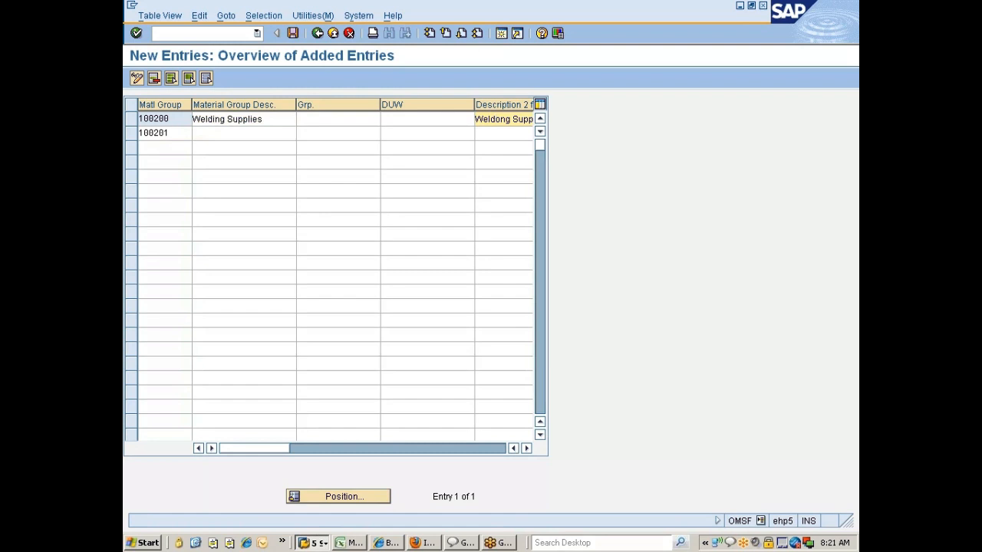
key(Delete)
text(i)
Start the description of material group 100201 with "Welding" copied from the first group, followed by "Eqquipment A".
drag(227, 119, 192, 119)
key(ctrl+c)
click(201, 133)
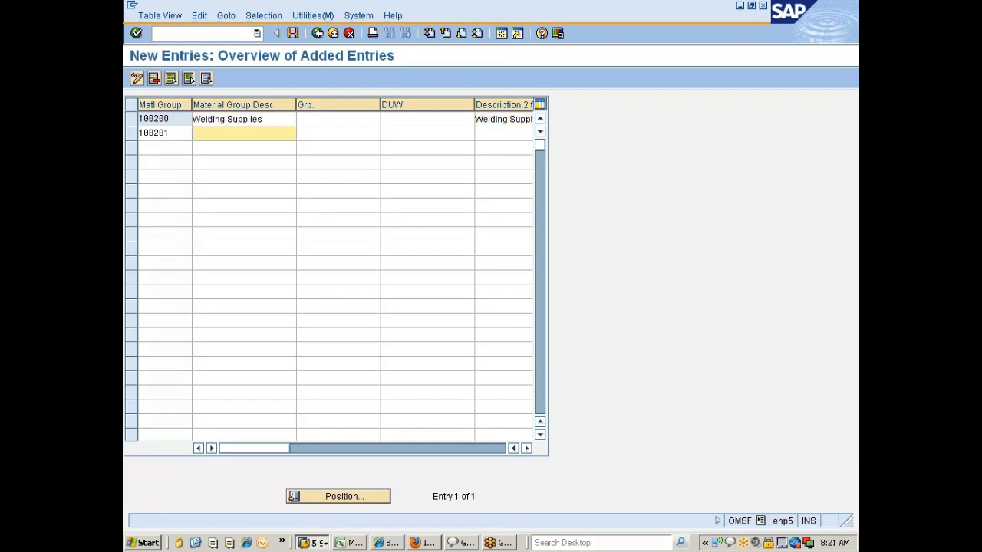
key(ctrl+v)
text(Eqquipmen)
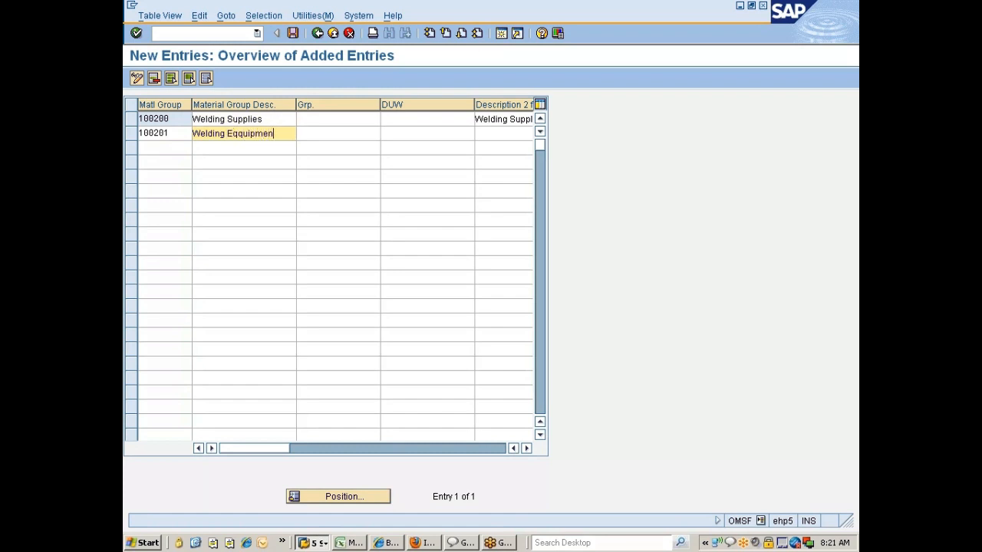
text(t A)
Abbreviate and complete the description of material group 100201 as "Weld. Equip. Acessor".
key(shift+Right)
key(shift+Right)
key(shift+Right)
key(Delete)
text(.)
key(End)
key(Left)
key(Left)
key(ctrl+shift+Left)
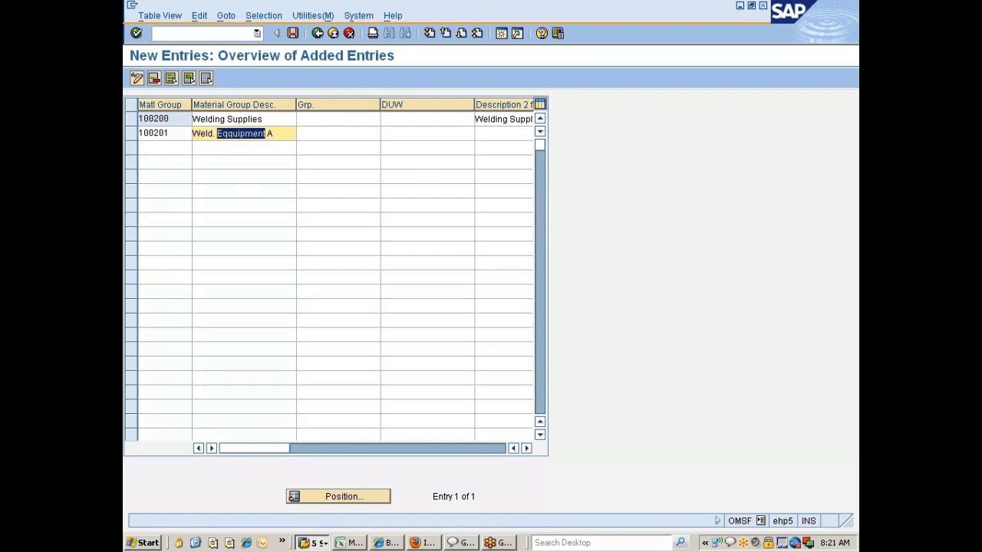
key(shift+Right)
key(shift+Right)
key(shift+Right)
key(Delete)
key(BackSpace)
text(u)
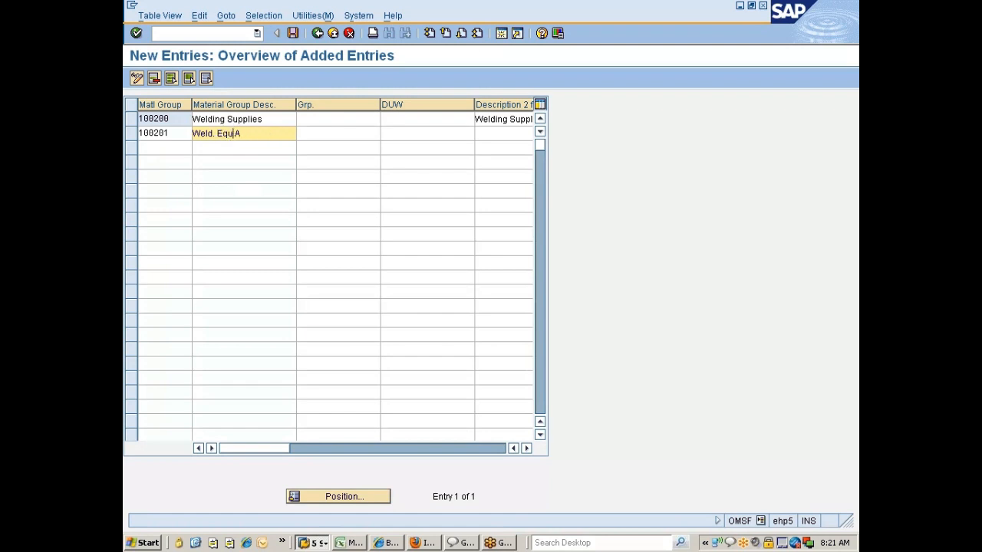
text(ip. Acessor)
Copy the description of material group 100201 into its Description 2 field and confirm the entry.
drag(279, 135, 192, 134)
key(ctrl+c)
key(Tab)
key(Tab)
key(Tab)
key(ctrl+v)
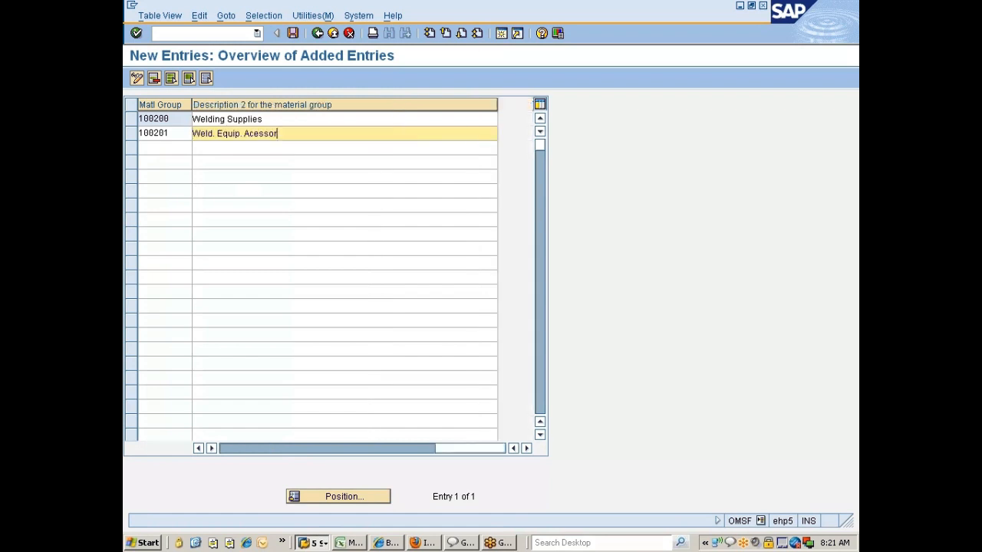
key(Return)
click(311, 451)
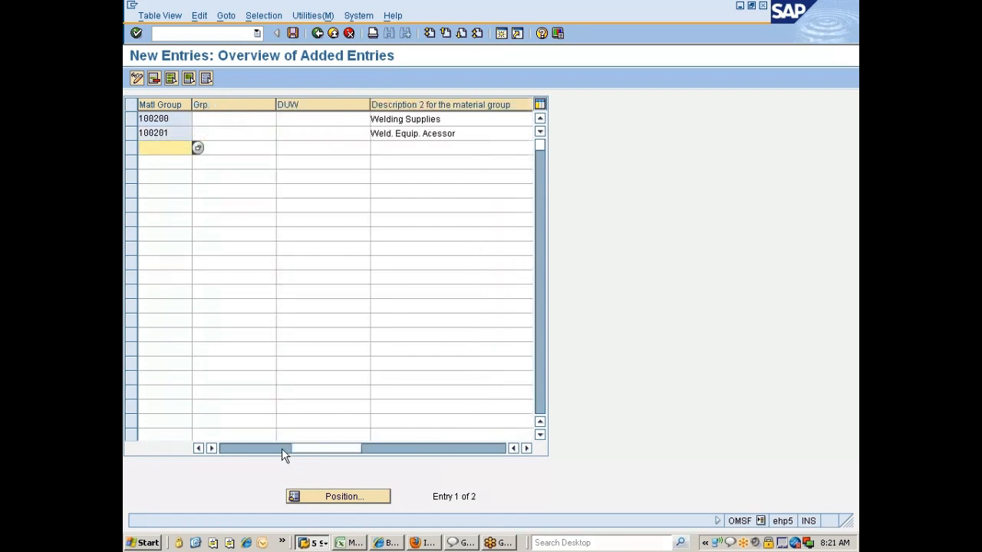
click(282, 448)
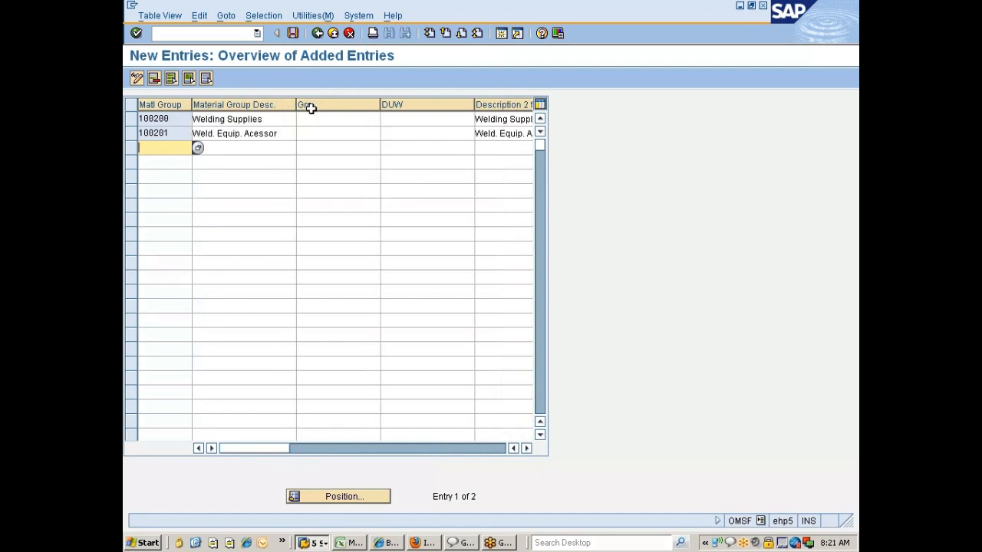
Read the field help for DUW on material group 100201 and close it.
click(318, 132)
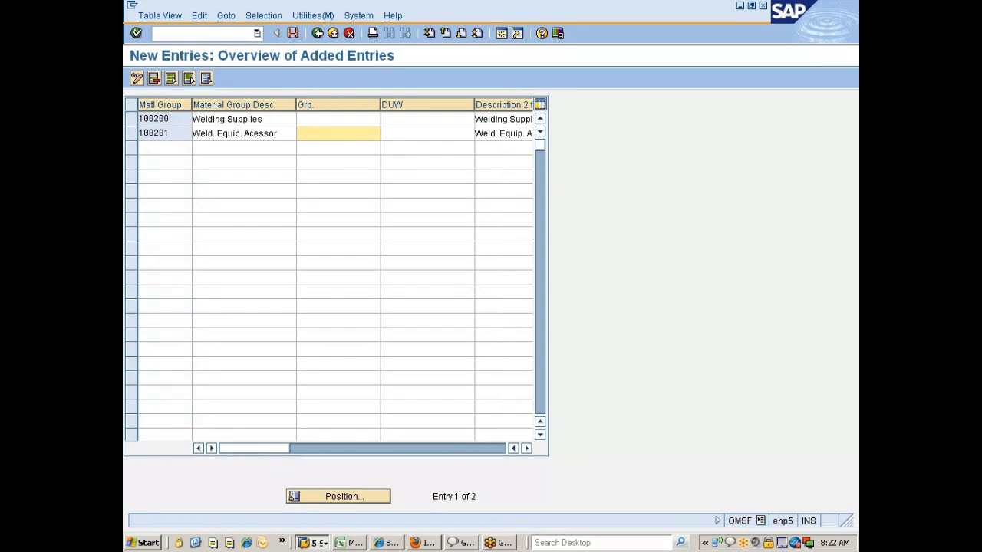
click(399, 133)
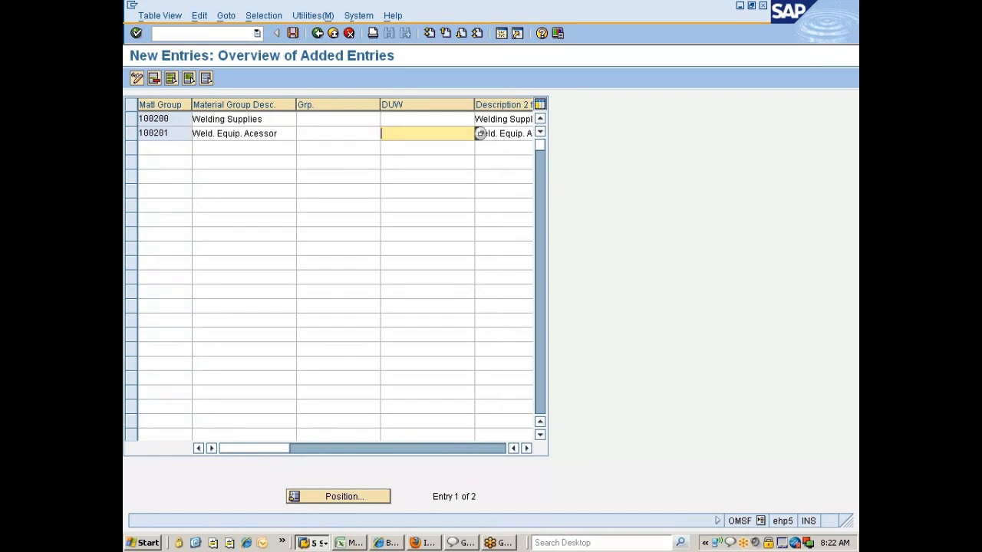
key(F1)
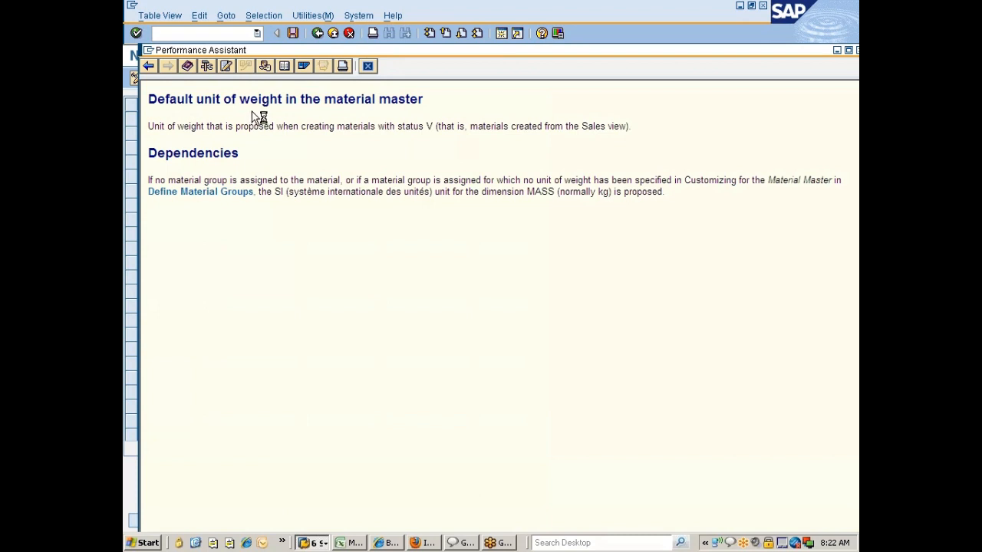
click(367, 66)
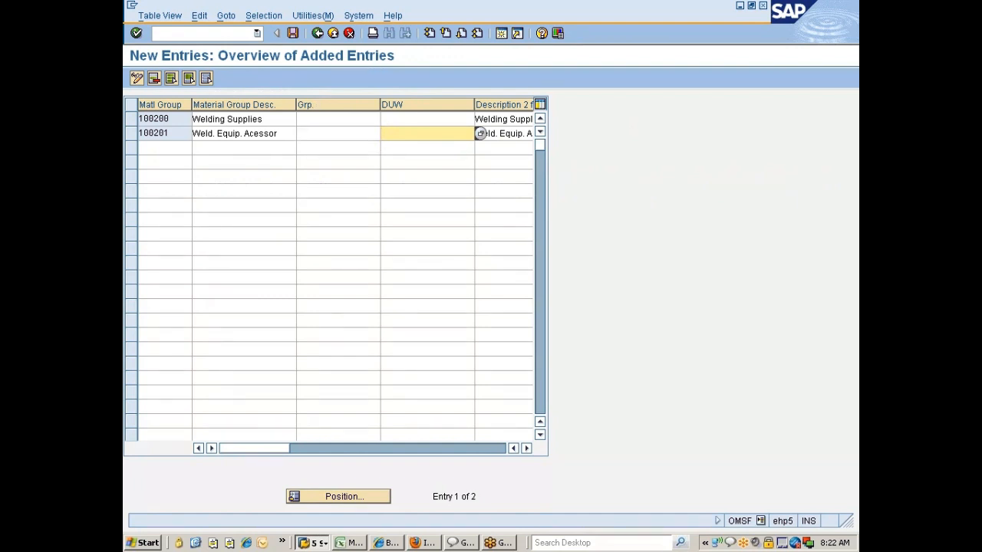
Save the new material groups under the proposed customizing request.
key(Return)
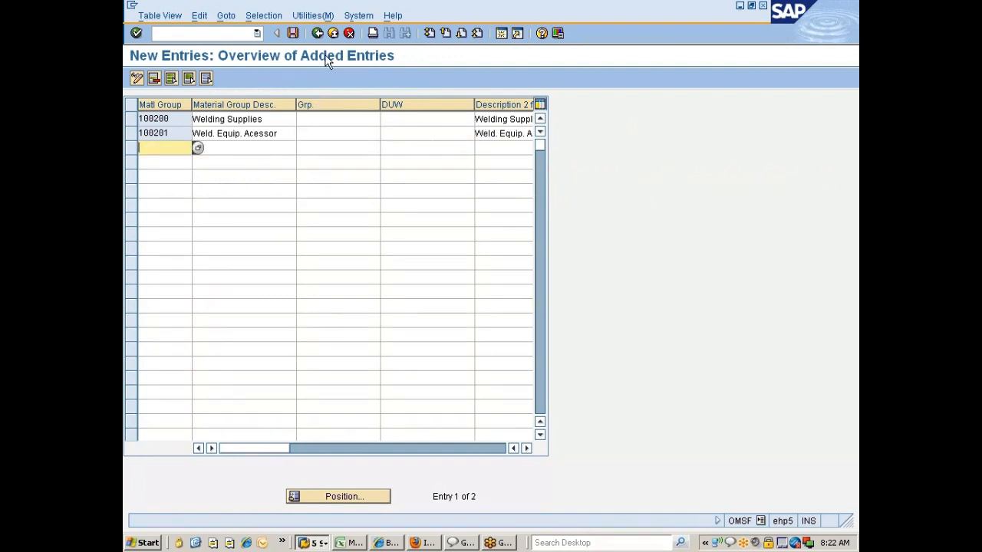
click(292, 33)
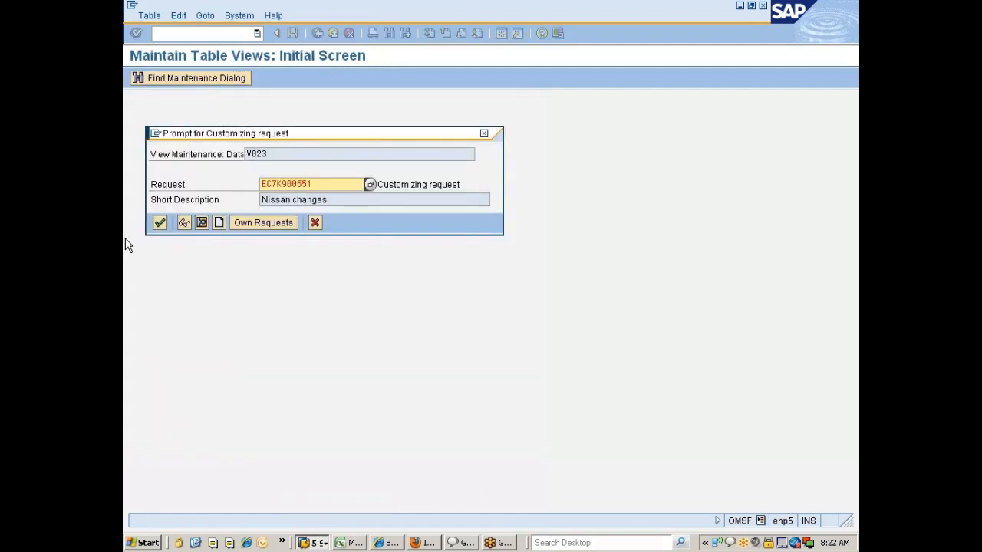
click(159, 224)
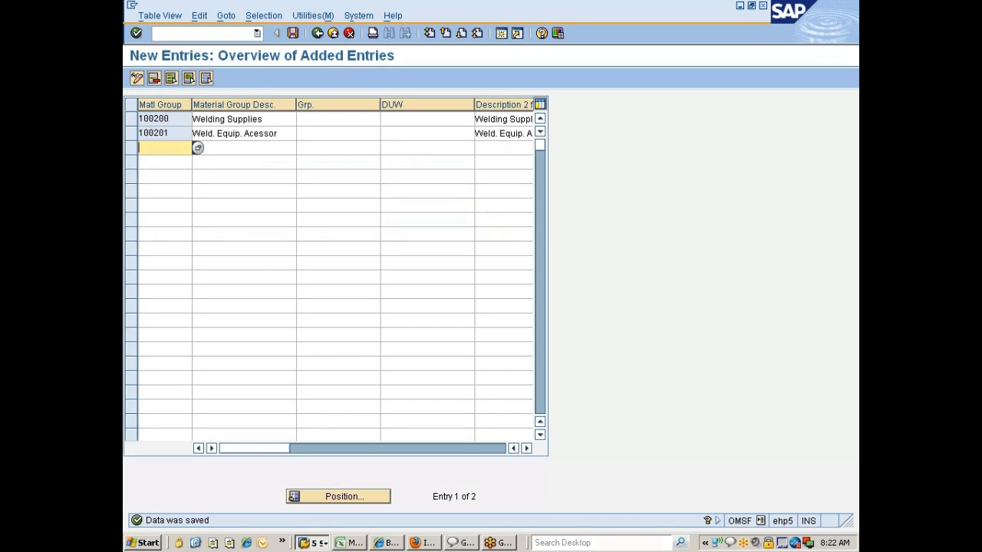
Switch to the SAP Easy Access session and start transaction MM01 to create a material.
click(310, 543)
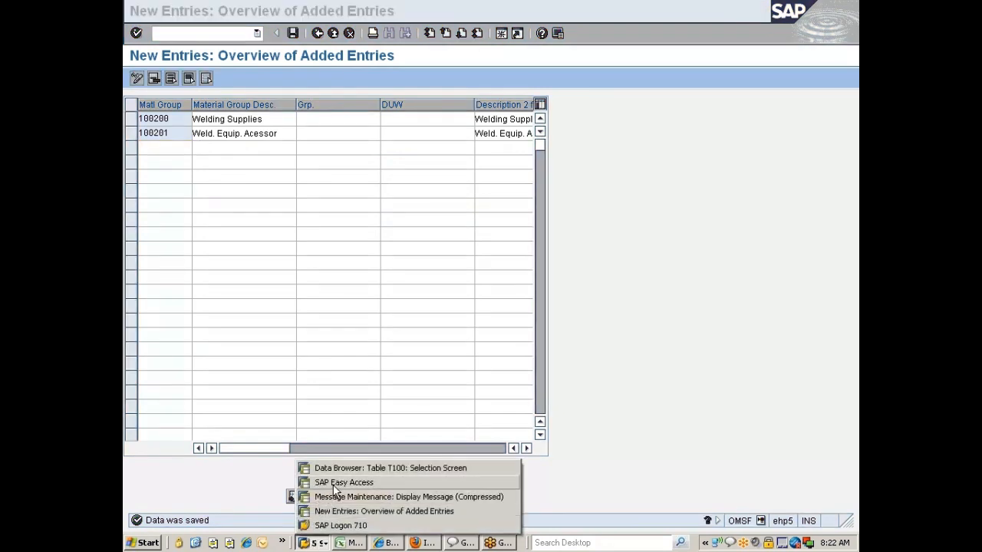
click(338, 481)
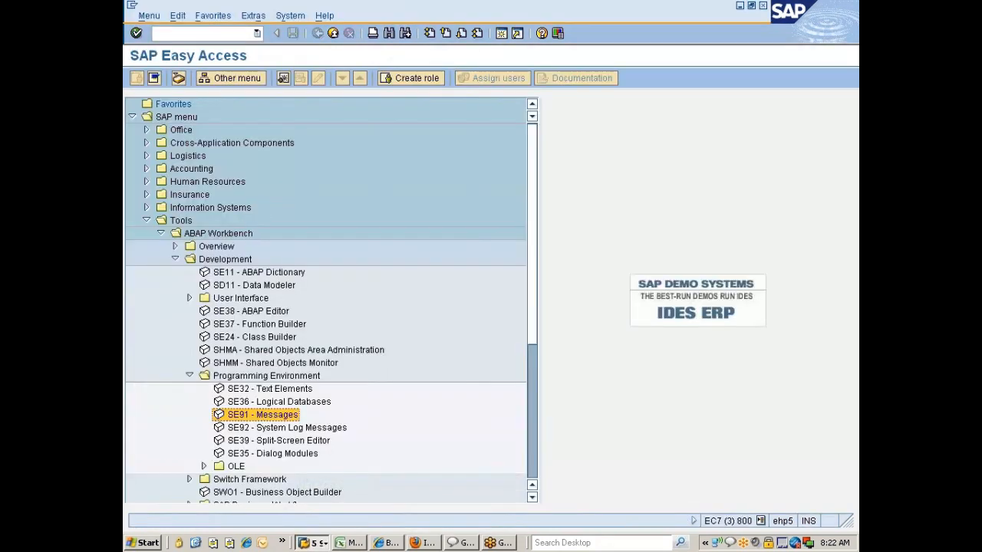
text(/nmm01)
key(Return)
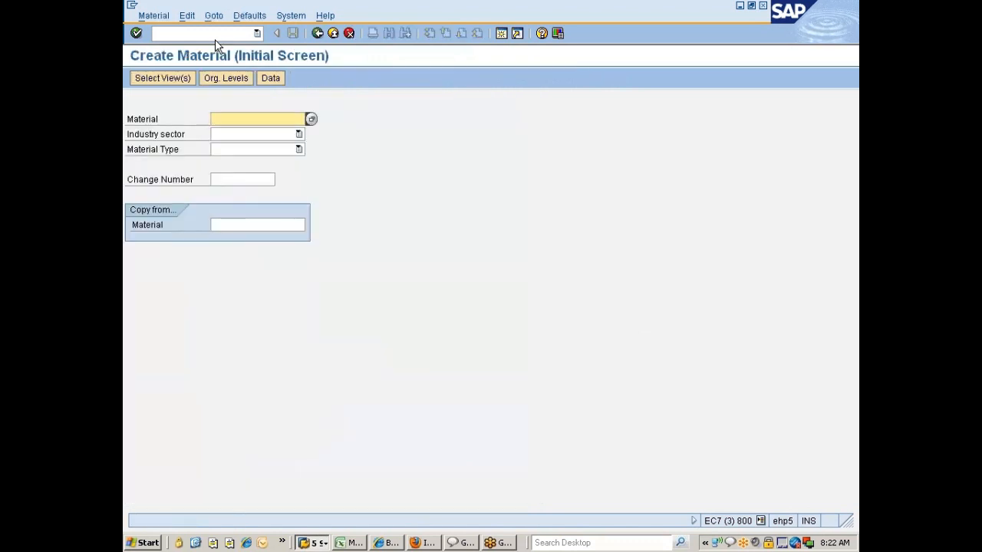
Set the industry sector to Manufatcuring and the material type to Maint, Repair & Oper, and proceed to view selection.
key(Tab)
key(m)
key(Tab)
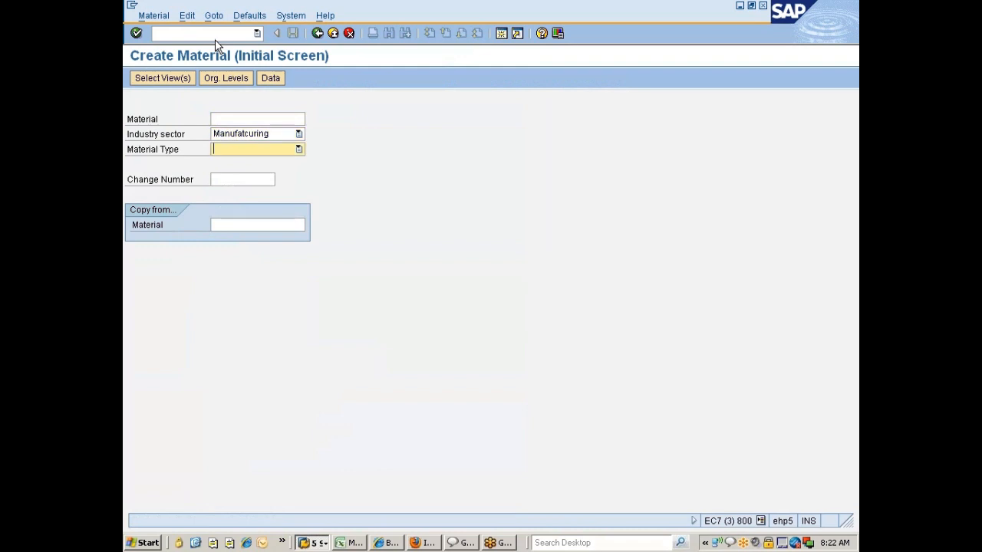
key(m)
key(Return)
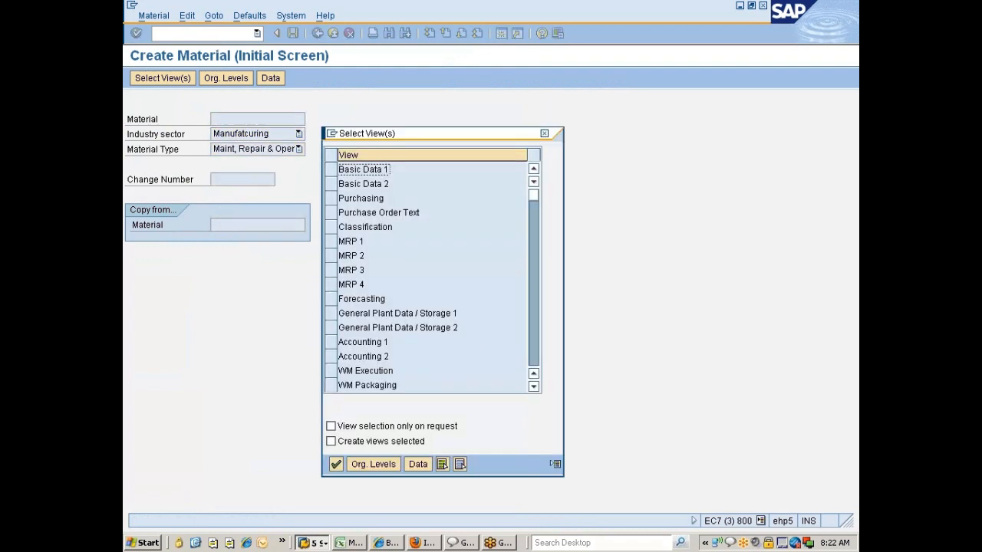
Select the Basic Data 1 and Basic Data 2 views and continue to the material's basic data.
click(331, 170)
click(332, 184)
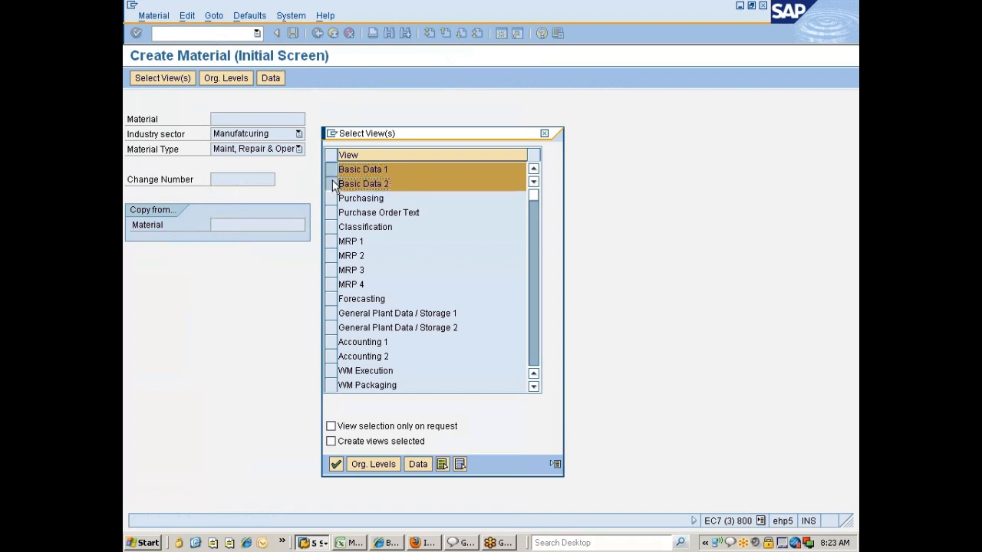
key(Return)
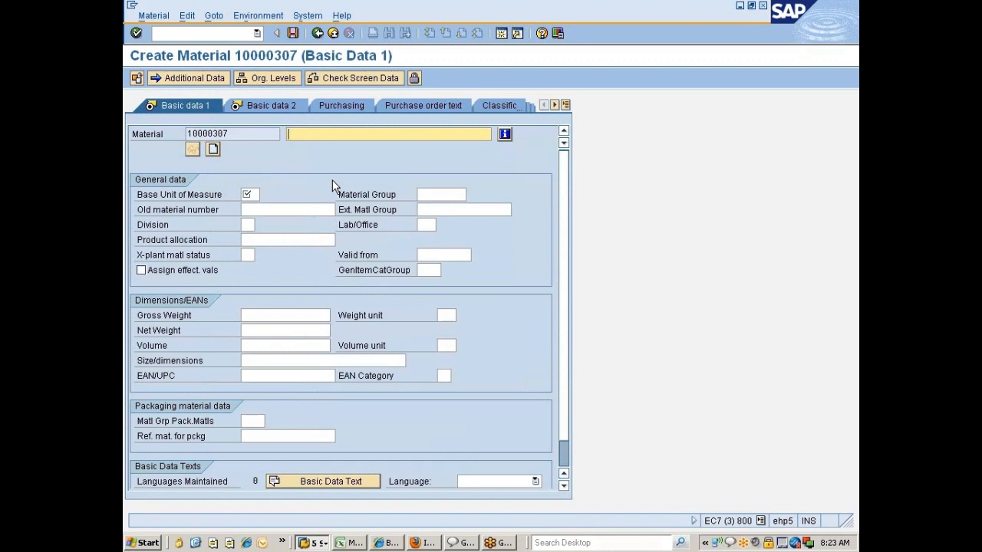
List the possible values for Material Group and locate the new groups 100200 and 100201.
click(454, 195)
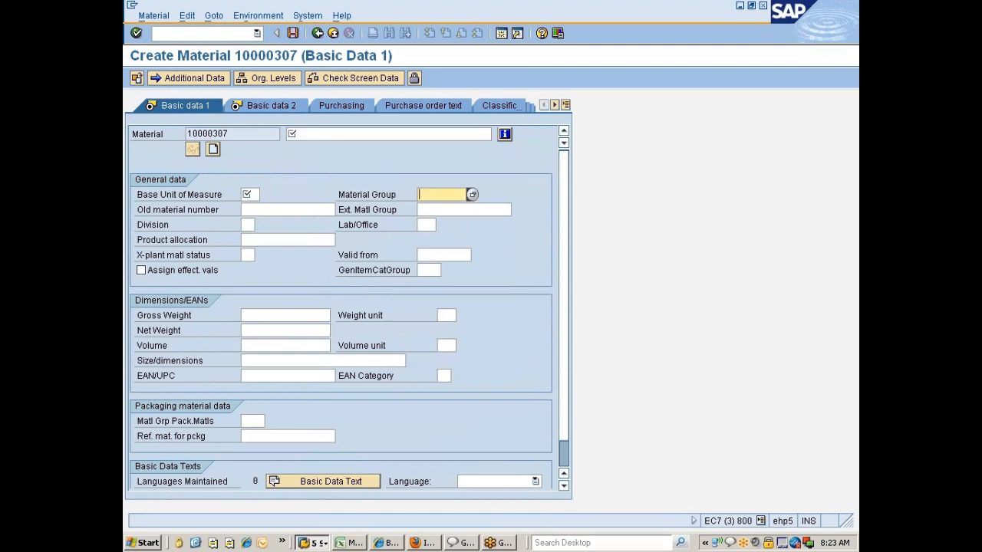
click(472, 195)
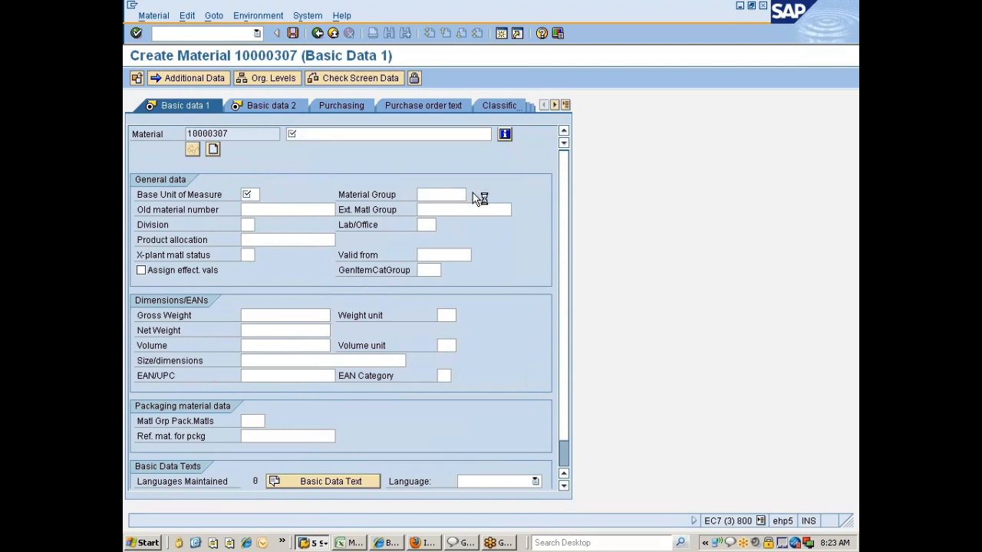
scroll(452, 353, down, 10)
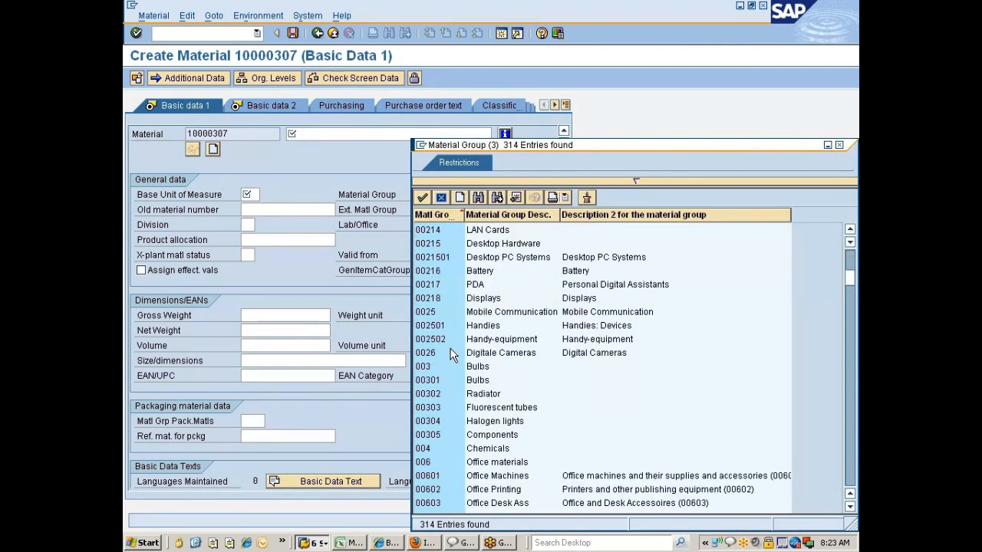
scroll(451, 354, down, 5)
scroll(451, 355, down, 15)
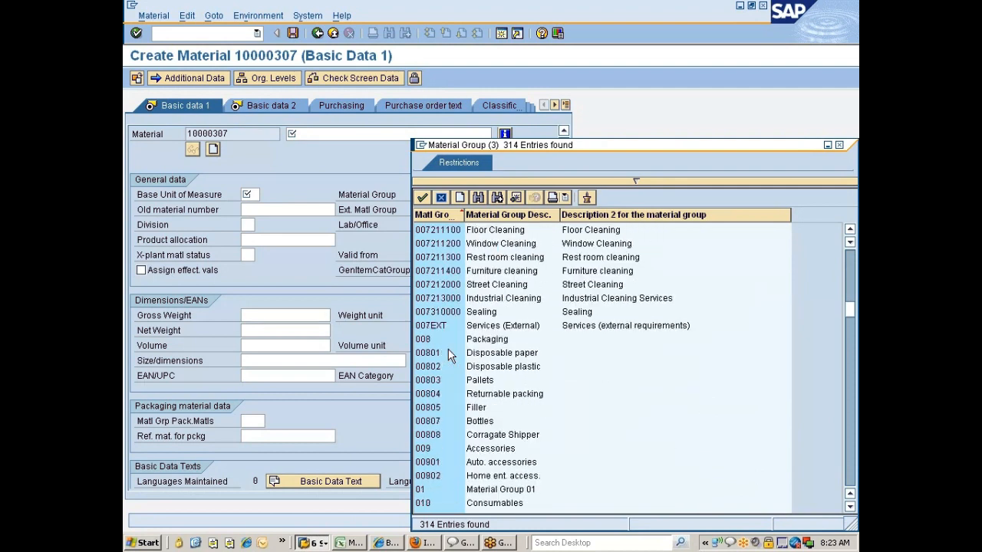
scroll(451, 354, down, 12)
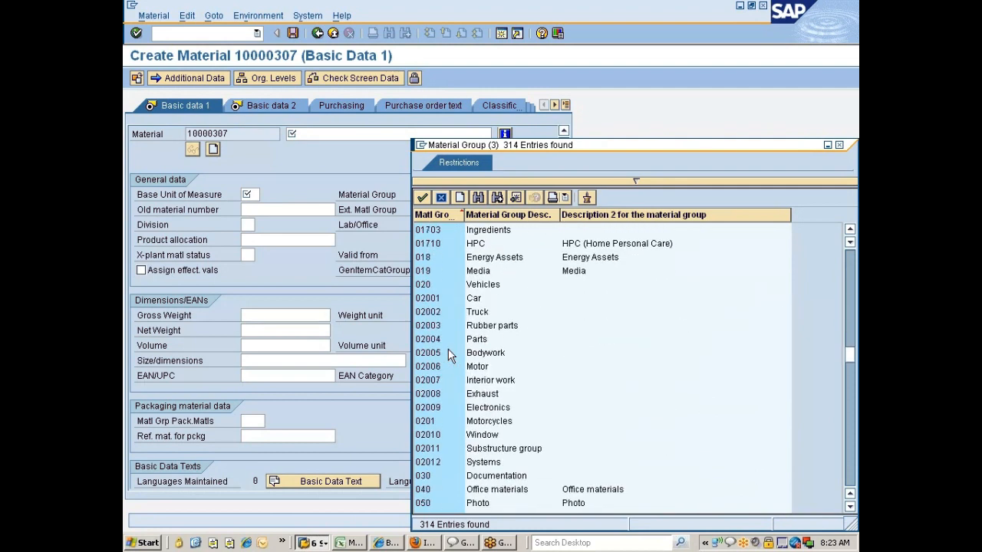
scroll(451, 355, up, 6)
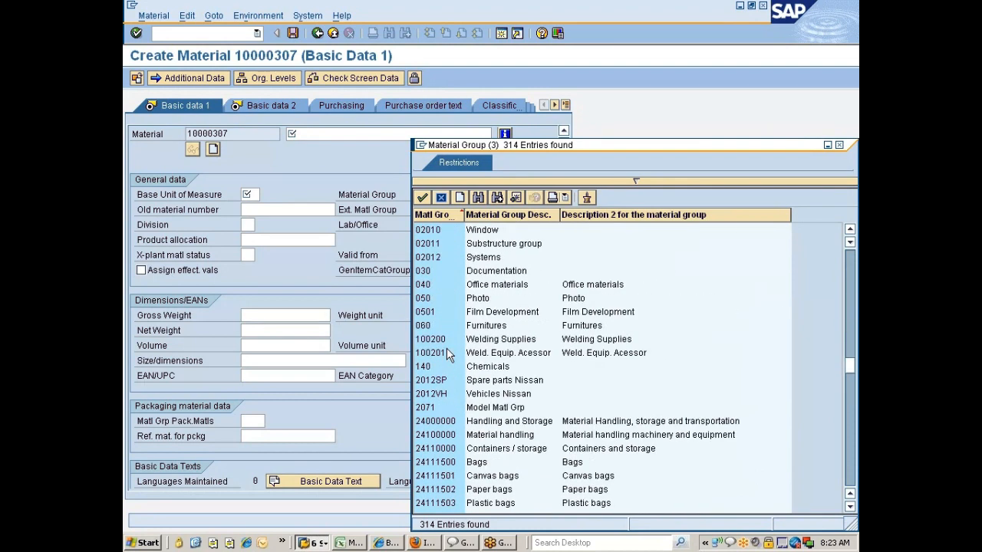
click(436, 340)
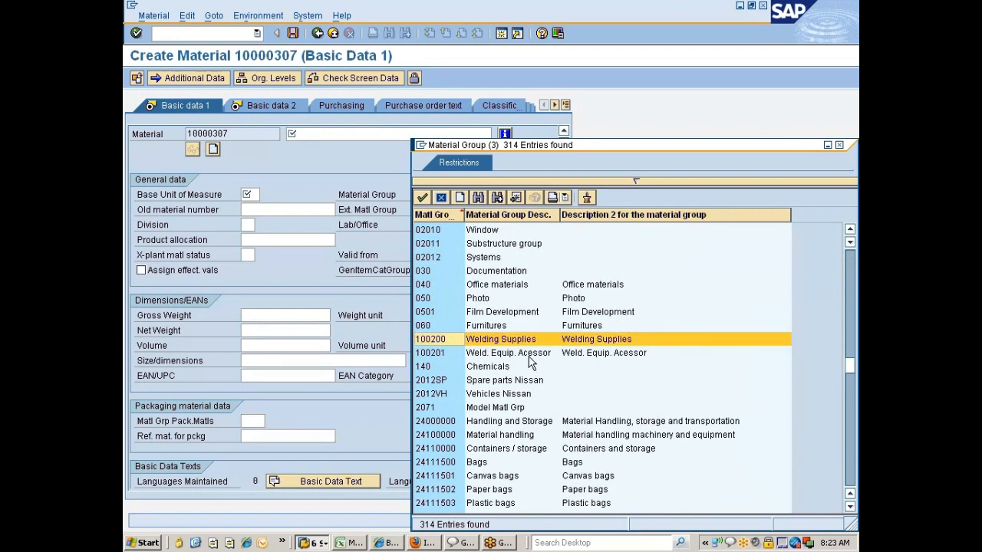
click(530, 354)
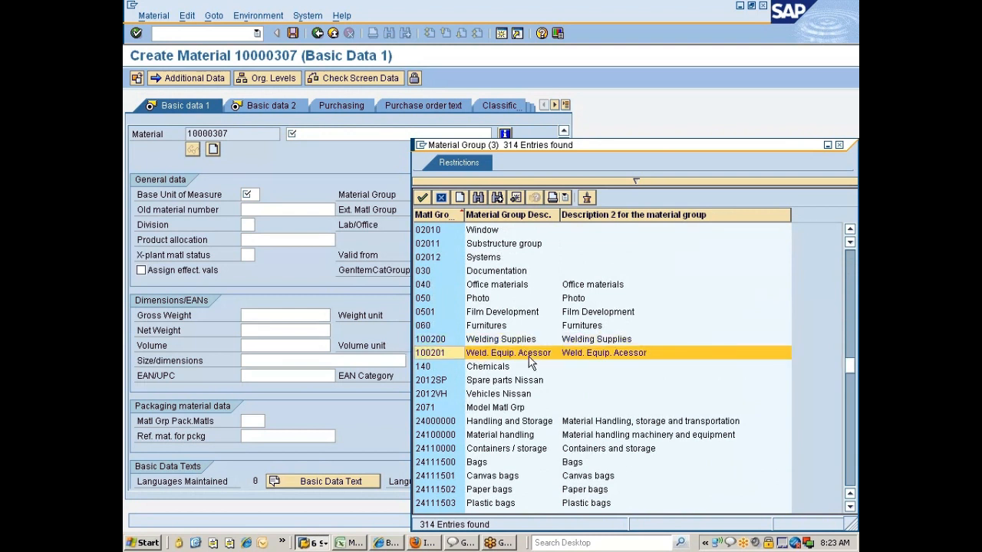
Browse the material groups listed after 100201 and close the value list without choosing one.
key(Up)
key(Down)
key(Down)
key(Down)
key(Down)
key(Down)
key(Down)
key(Down)
key(Down)
key(Down)
key(Down)
key(Down)
key(Down)
key(Down)
key(Down)
key(Down)
key(Down)
key(Down)
key(Down)
key(Down)
key(Down)
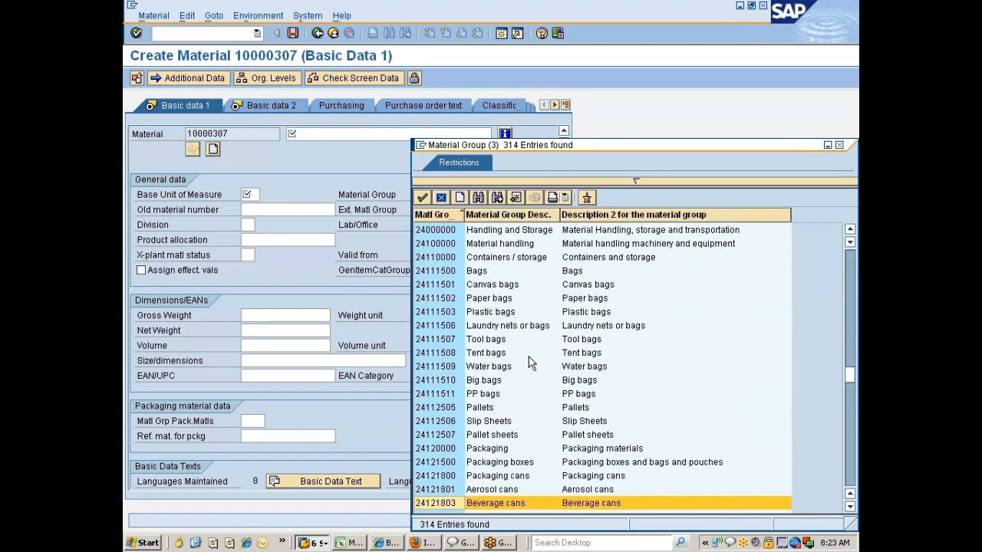
key(Down)
key(Down)
key(Down)
key(Down)
key(Down)
key(Down)
key(Down)
key(Down)
key(Down)
key(Down)
key(Down)
key(Down)
key(Down)
key(Down)
key(Down)
key(Down)
key(Down)
key(Down)
key(Down)
key(Down)
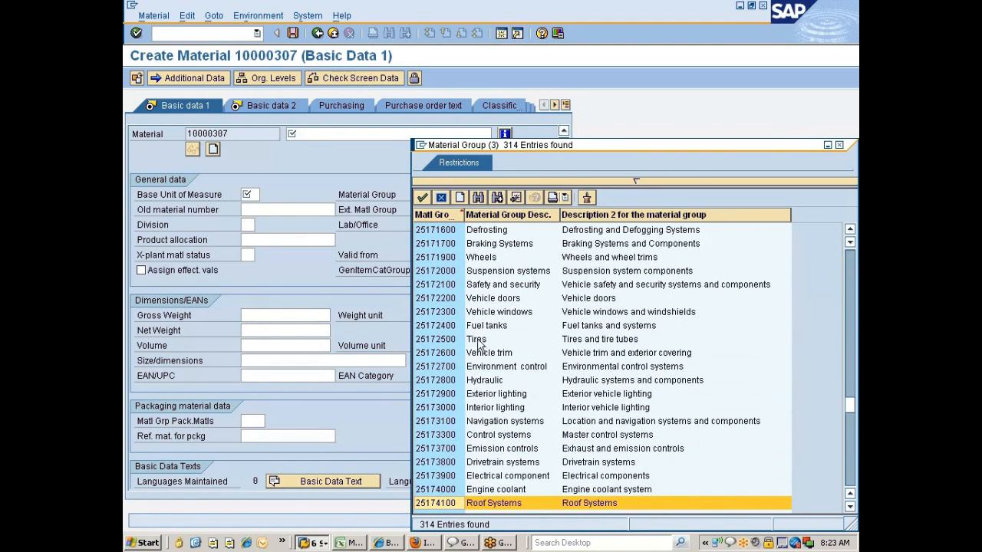
drag(832, 146, 736, 137)
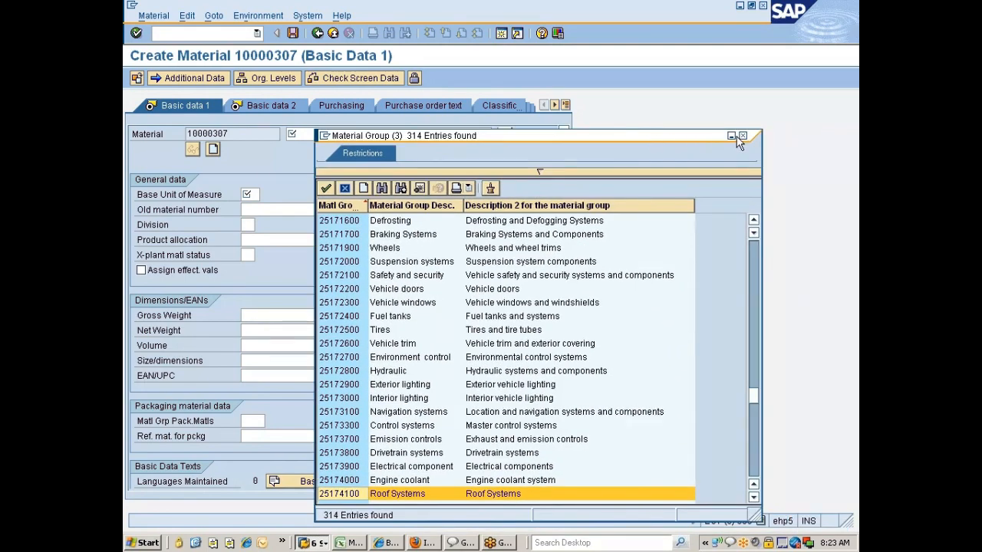
click(742, 135)
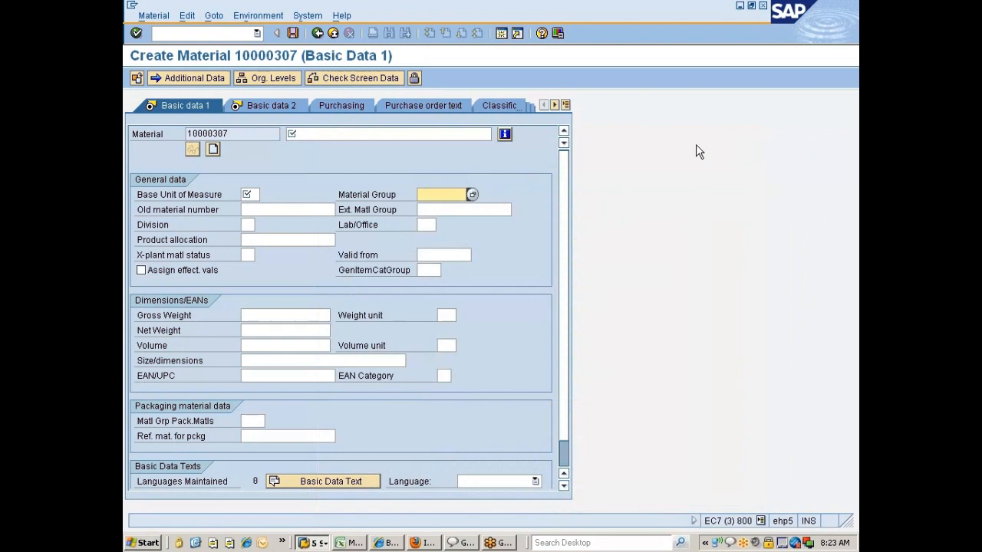
Switch back to the session with the new material group entries and return to the Material Groups overview.
click(319, 35)
key(alt+Tab)
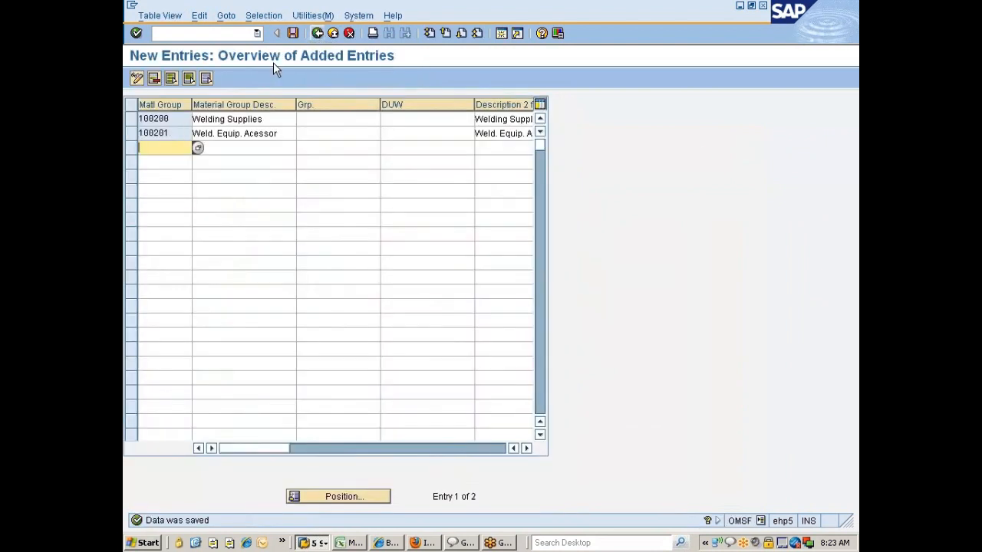
click(317, 33)
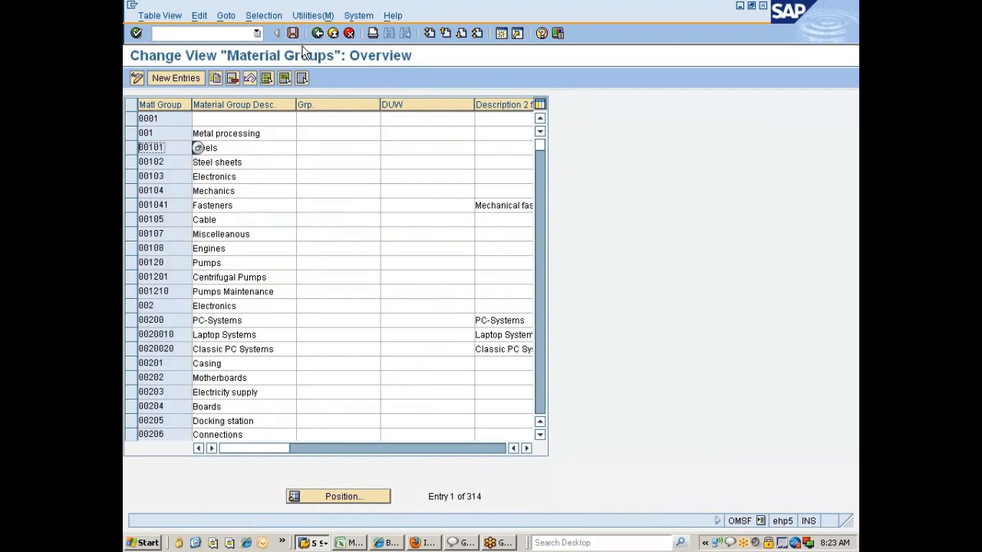
Return to the IMG structure, open the Maintain External Material Groups activity and start a new entry.
key(alt+Tab)
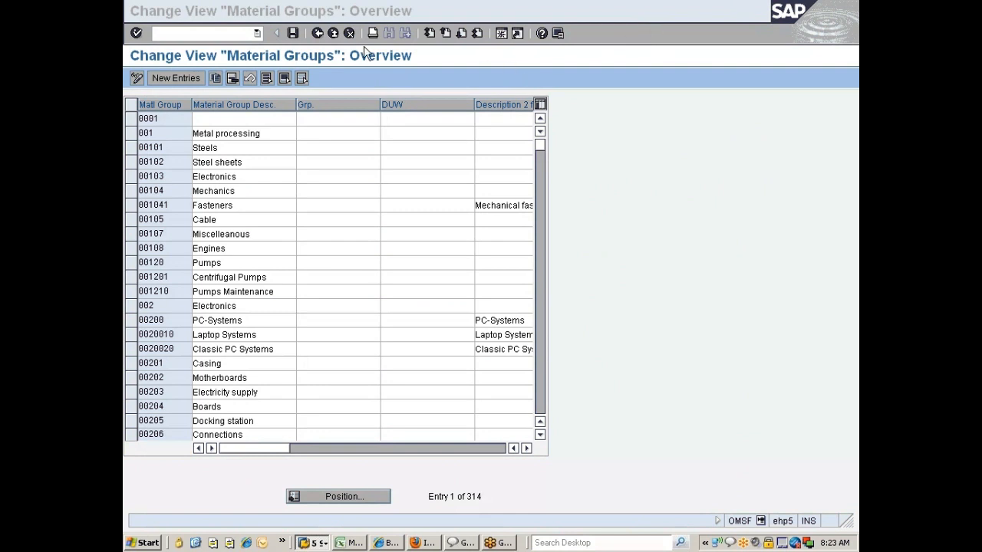
click(317, 33)
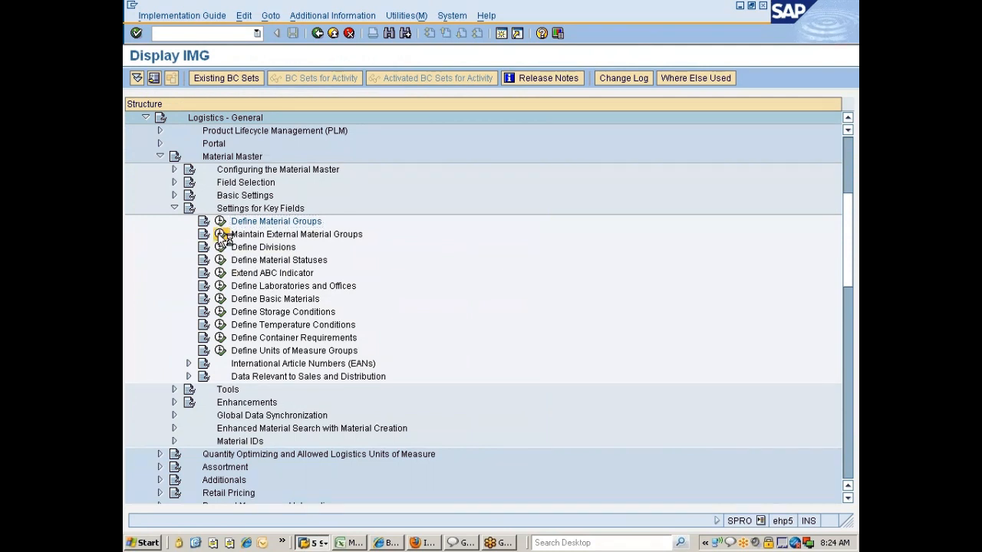
click(220, 234)
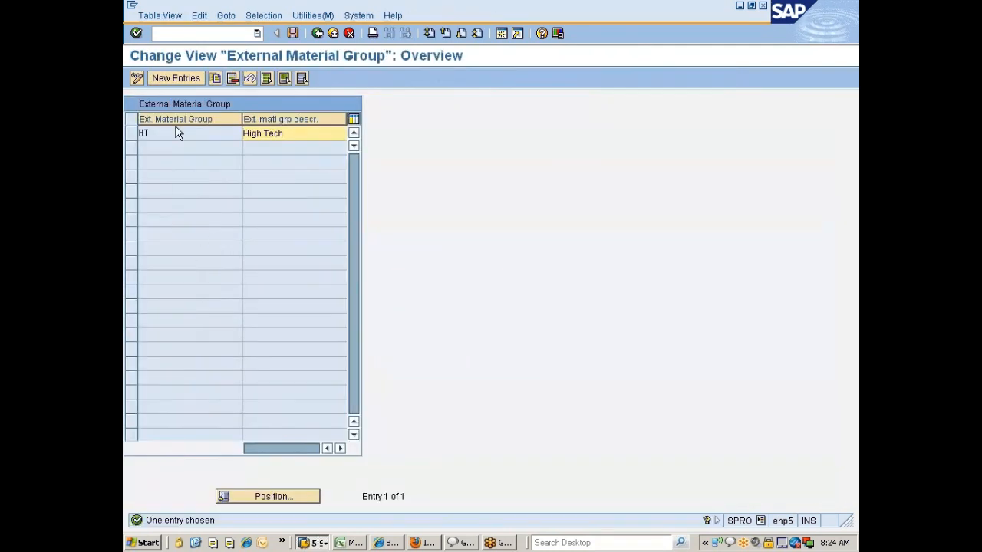
click(172, 78)
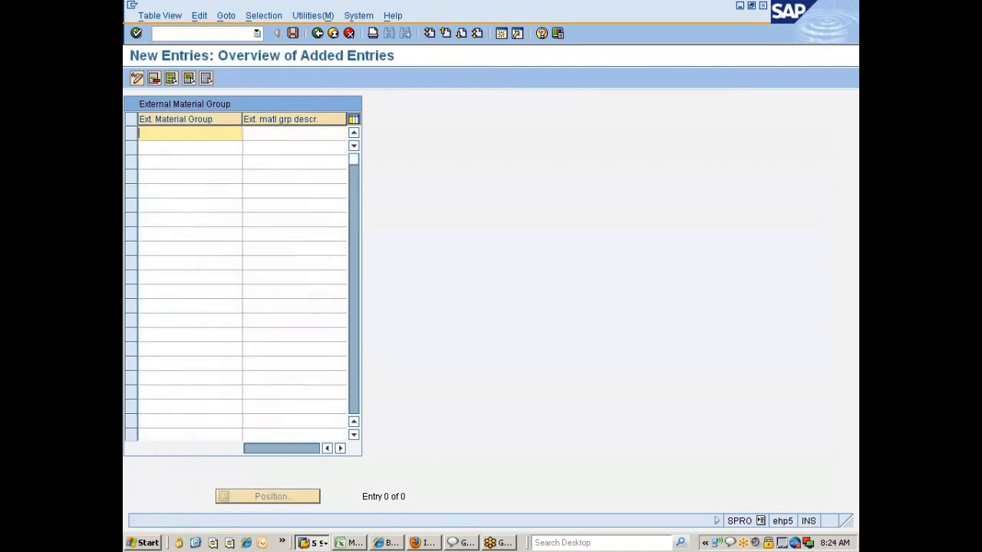
Create external material group Vendmatlgrp with the description "VMNgrp for Weld. Acc", save it and return to the overview.
text(Vendmatlgrp)
click(246, 133)
text(VMNgrp)
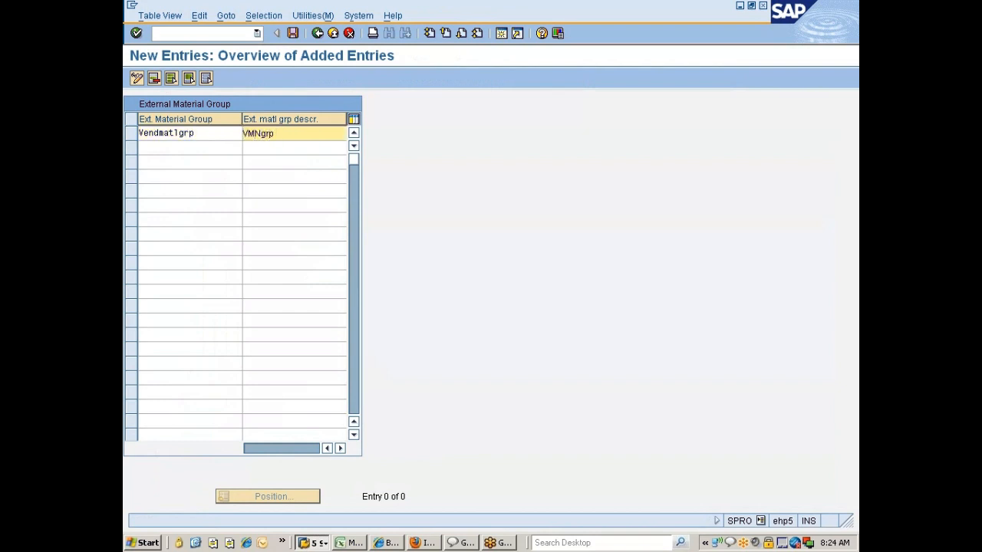
text( for We)
text(lding )
text(A)
key(BackSpace)
key(BackSpace)
key(BackSpace)
key(BackSpace)
key(BackSpace)
text(. Acc)
key(Return)
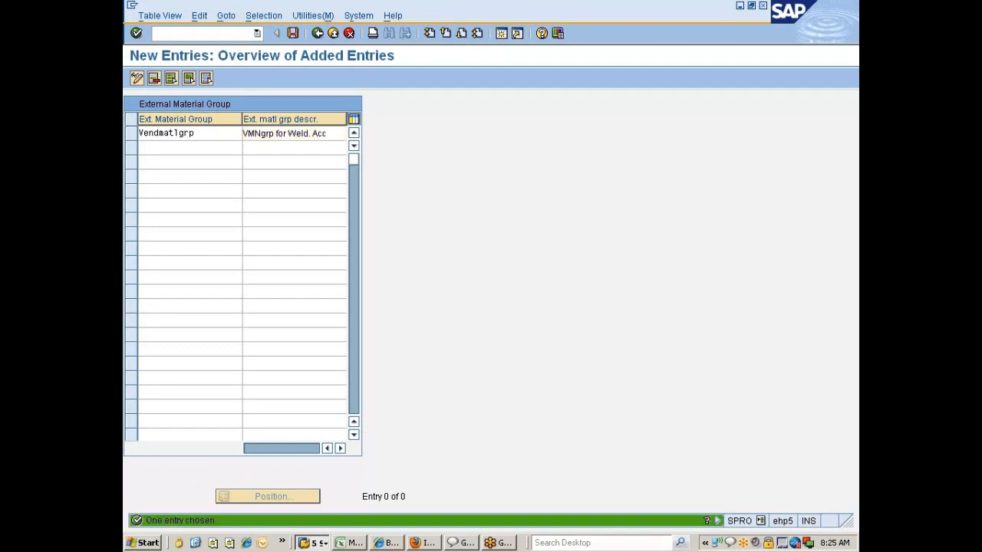
key(ctrl+s)
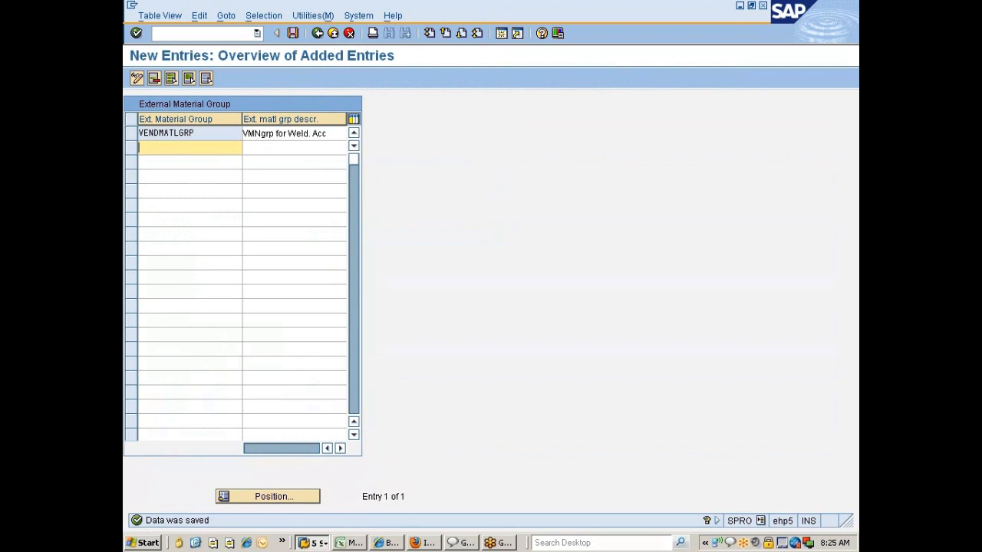
click(317, 33)
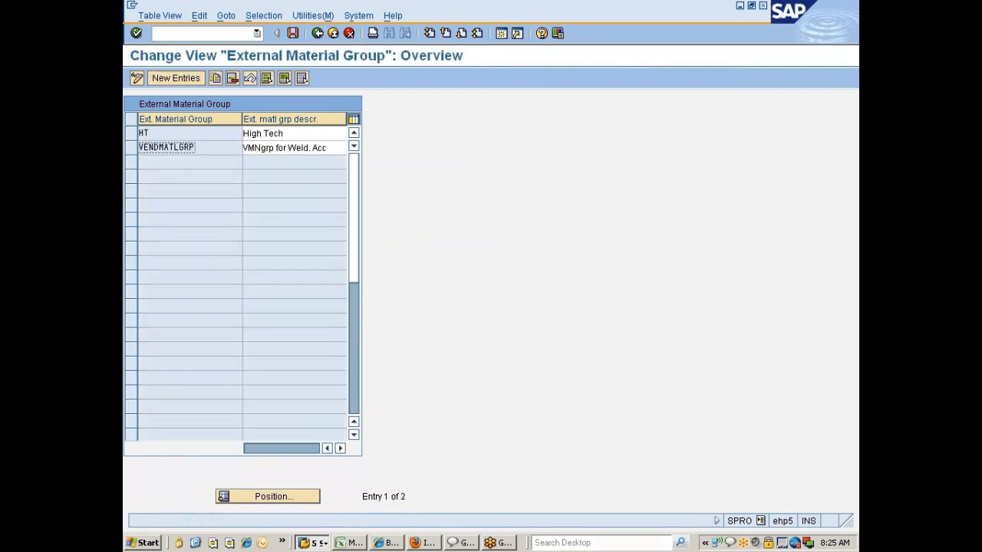
In the Create Material session, enter description xsdddfgdf, base unit of measure EA and material group 100200, and stay on Basic Data 1.
key(alt+Tab)
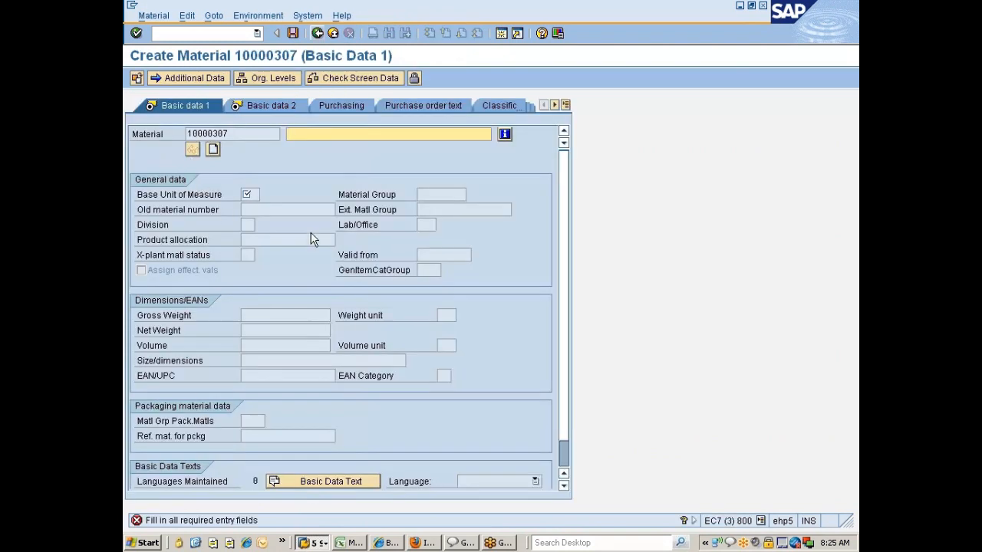
text(xsdddfgdf)
key(Return)
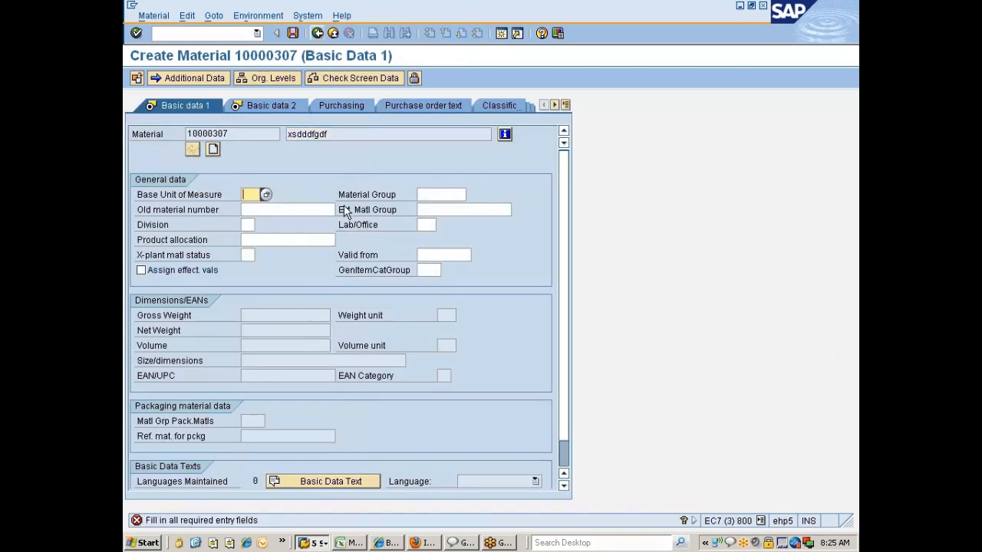
text(ea)
key(Tab)
text(100200)
key(F3)
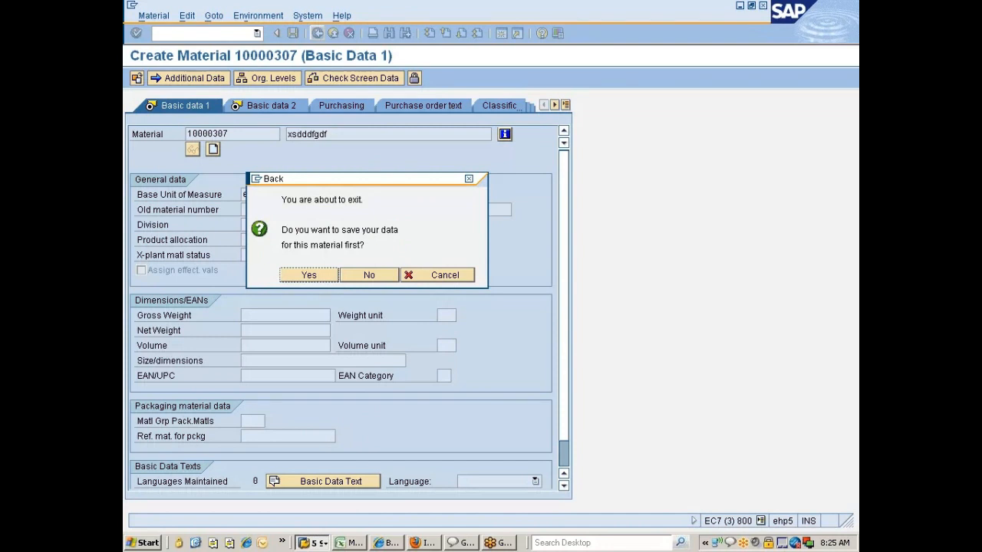
click(443, 277)
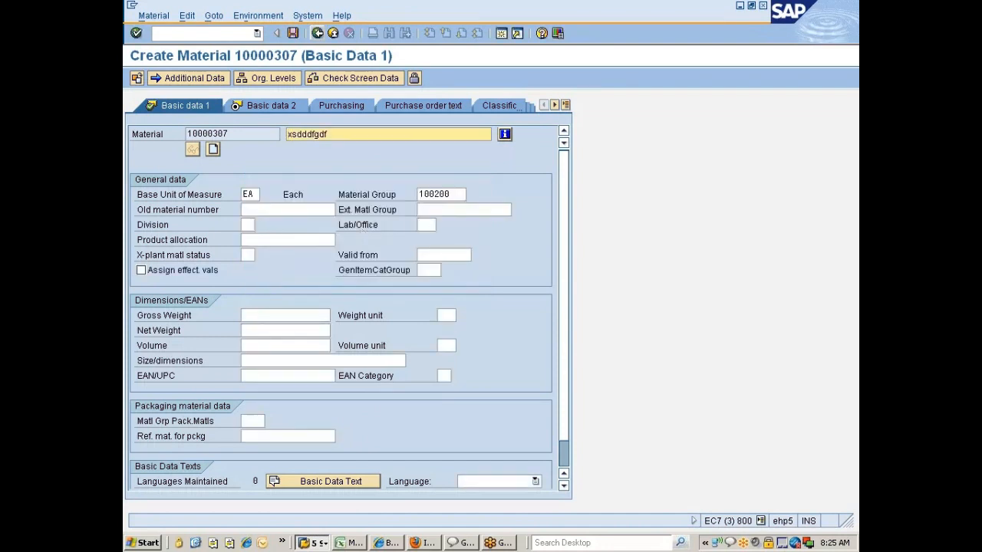
List the possible external material groups and choose VENDMATLGRP for the material.
click(454, 210)
click(517, 209)
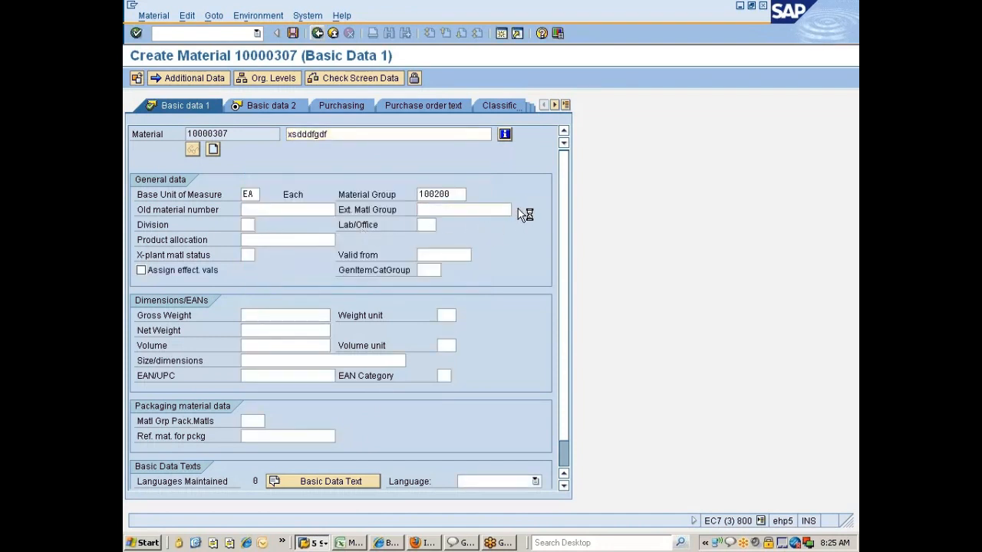
click(455, 282)
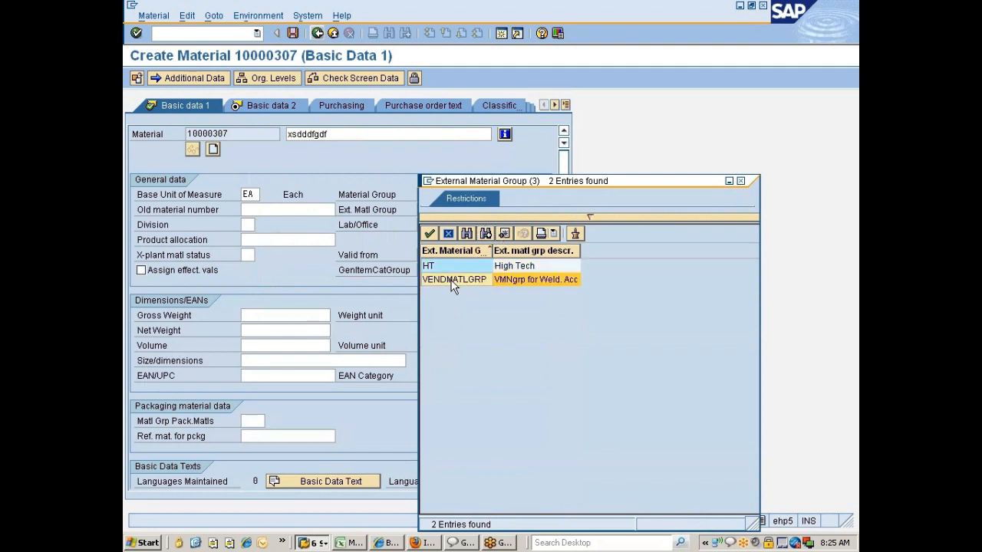
double_click(452, 281)
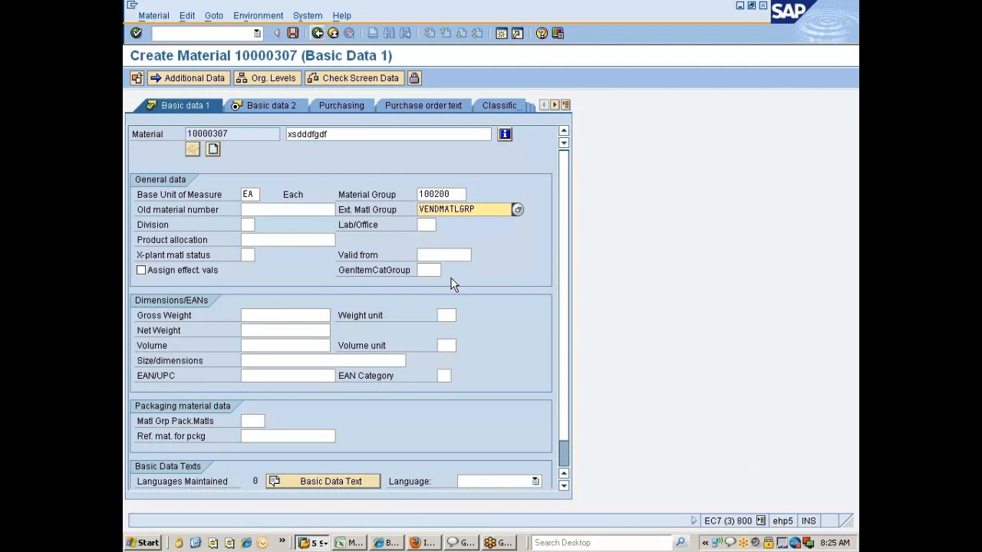
mouse_move(423, 194)
mouse_down()
mouse_move(475, 210)
mouse_move(419, 210)
mouse_up()
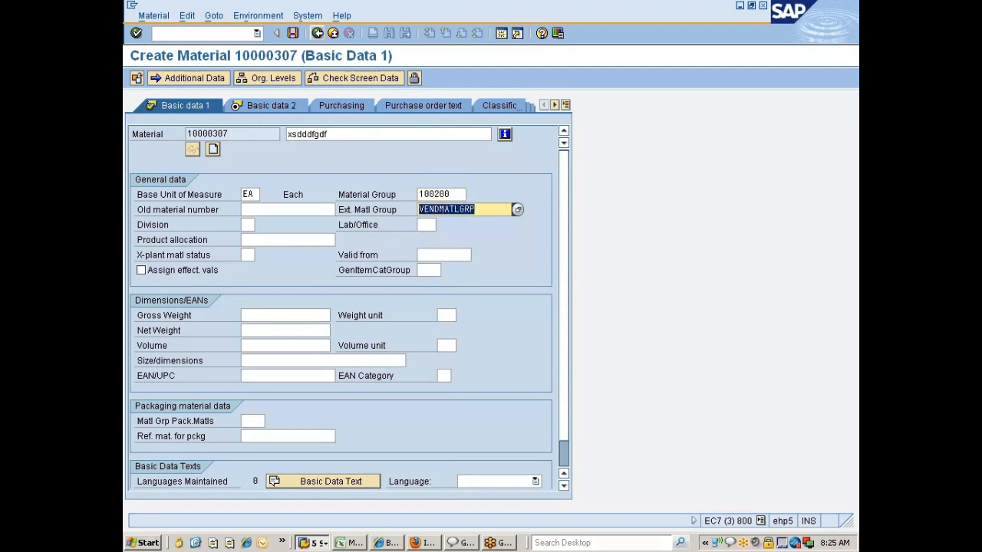
click(420, 210)
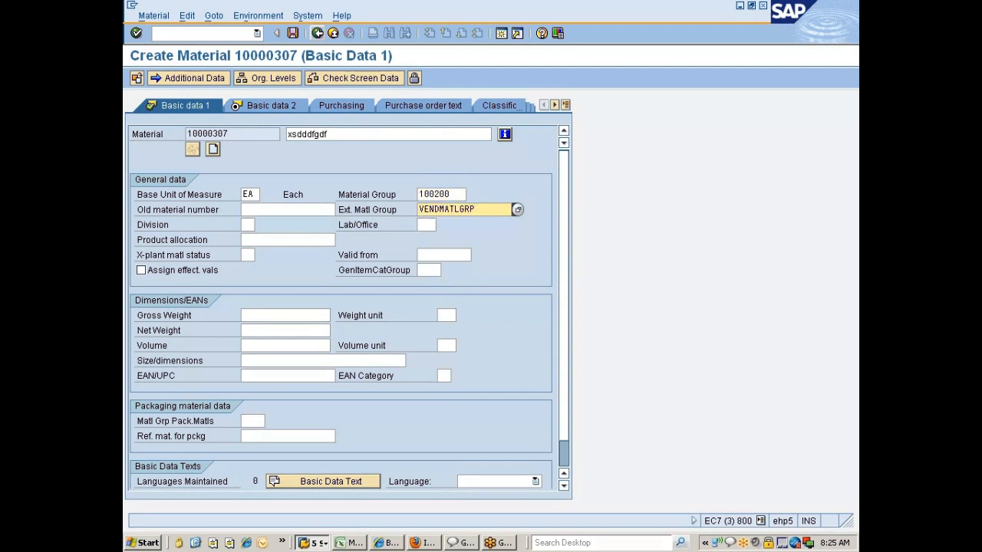
drag(475, 209, 419, 210)
click(420, 209)
drag(475, 210, 419, 210)
click(419, 209)
Switch back to the External Material Group session, return to the IMG structure and select Define Divisions.
key(alt+Tab)
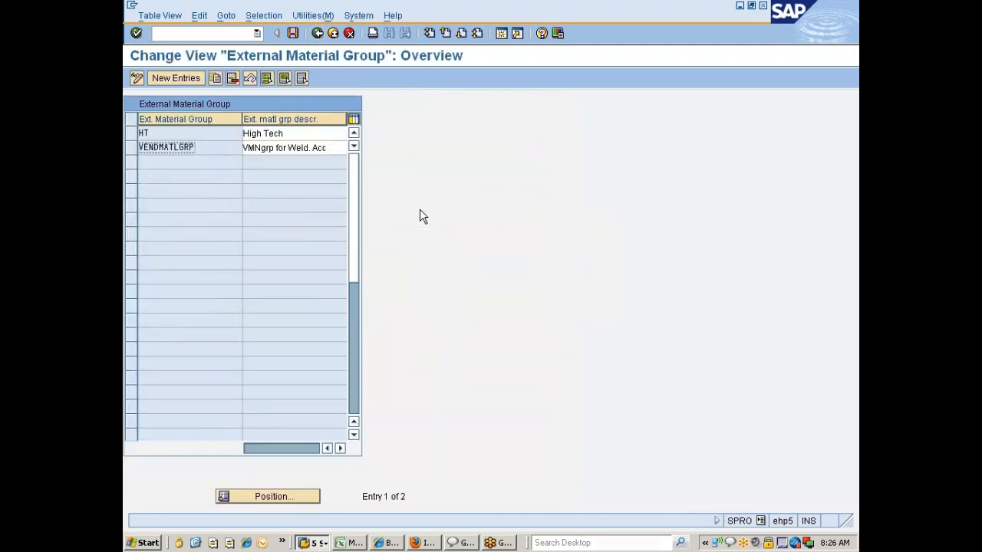
click(319, 34)
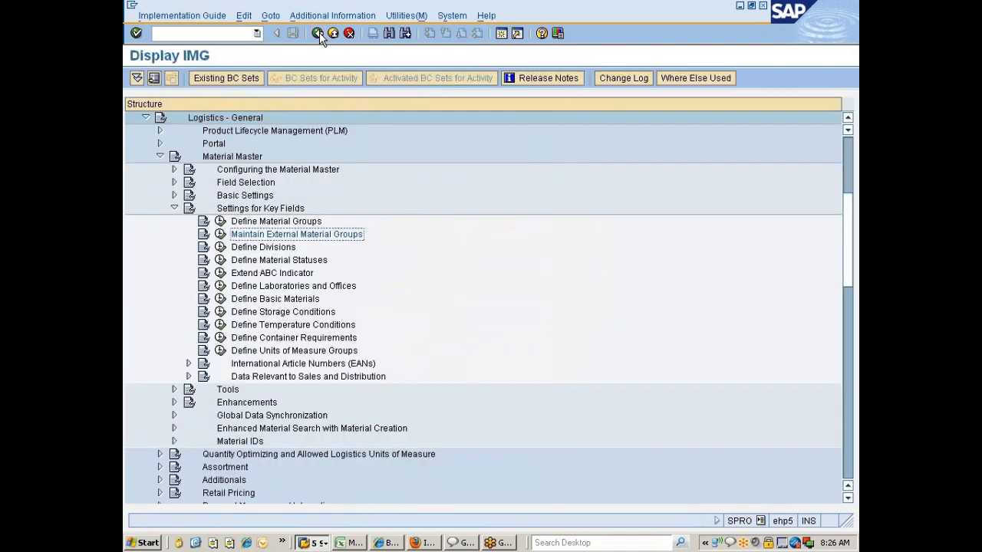
click(268, 248)
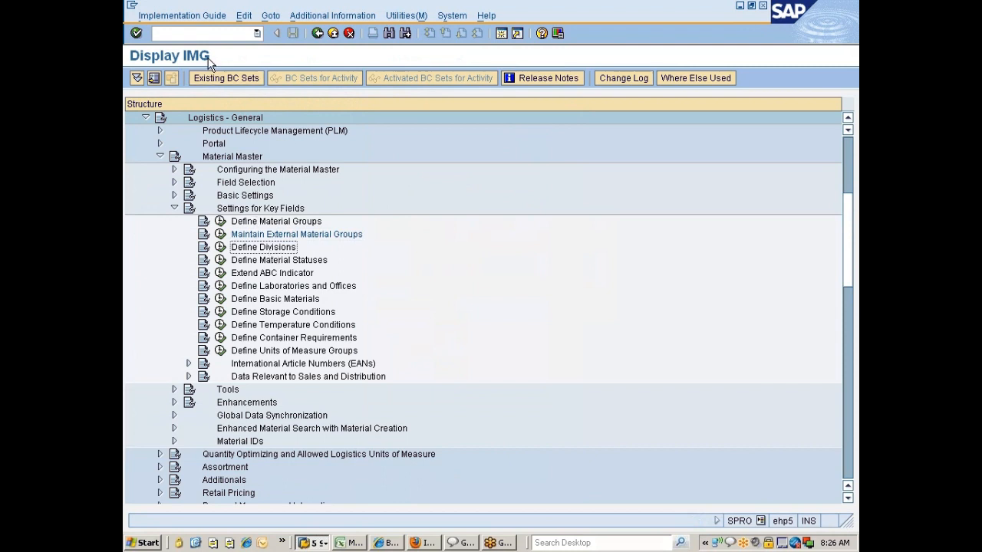
Try to copy the company code organizational object in a new session, and stop the transaction.
text(/oec)
text(02)
key(Return)
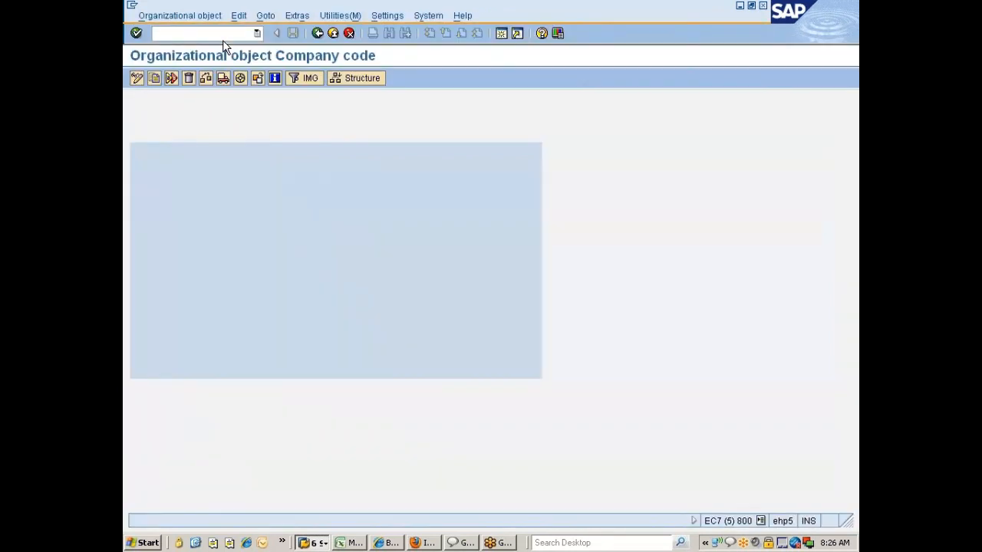
click(153, 78)
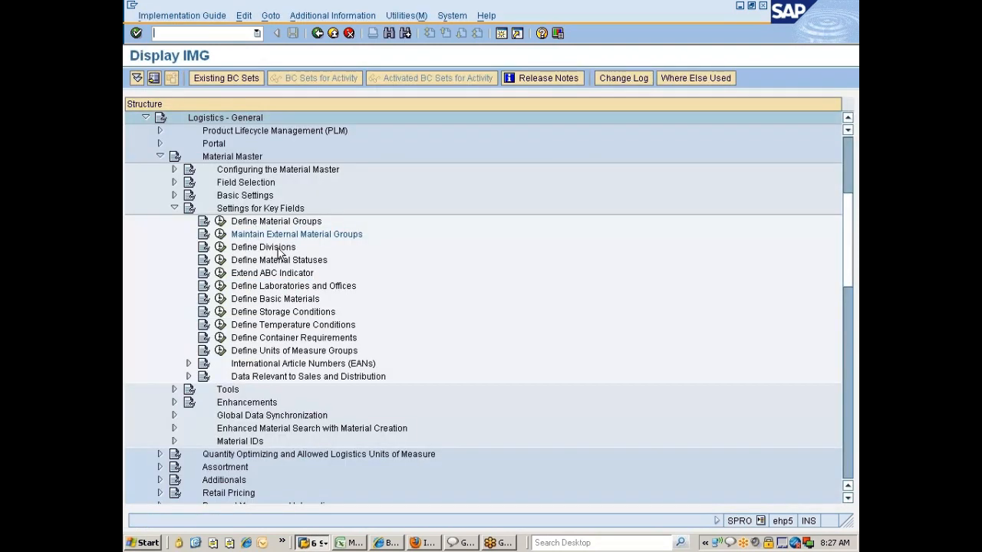
double_click(280, 247)
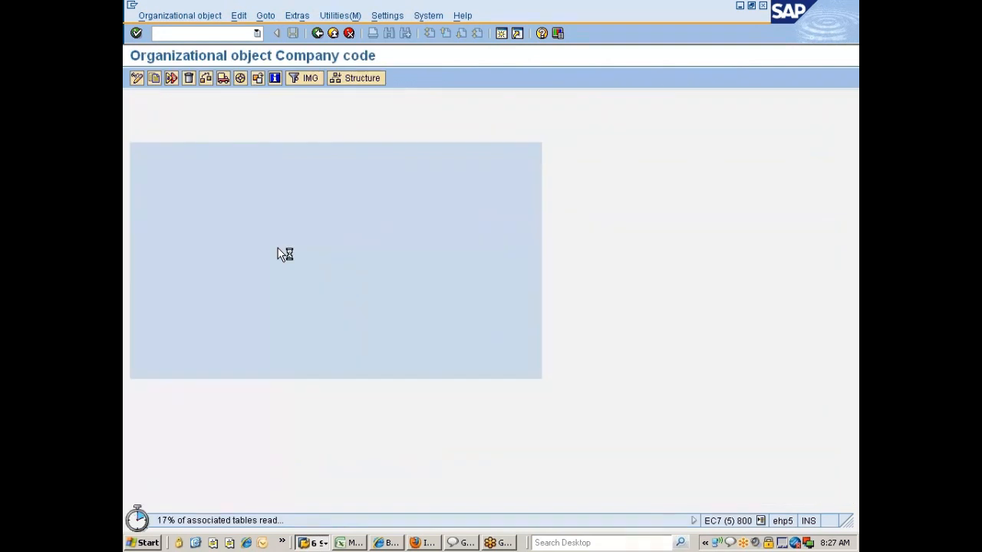
click(132, 6)
click(156, 147)
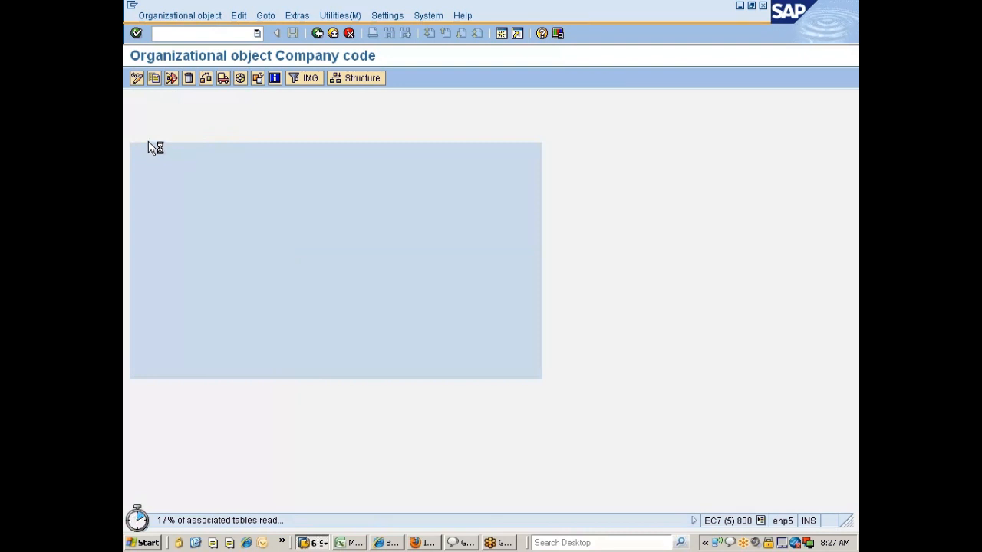
Switch back to the IMG session and execute the Define Divisions activity.
key(alt+Tab)
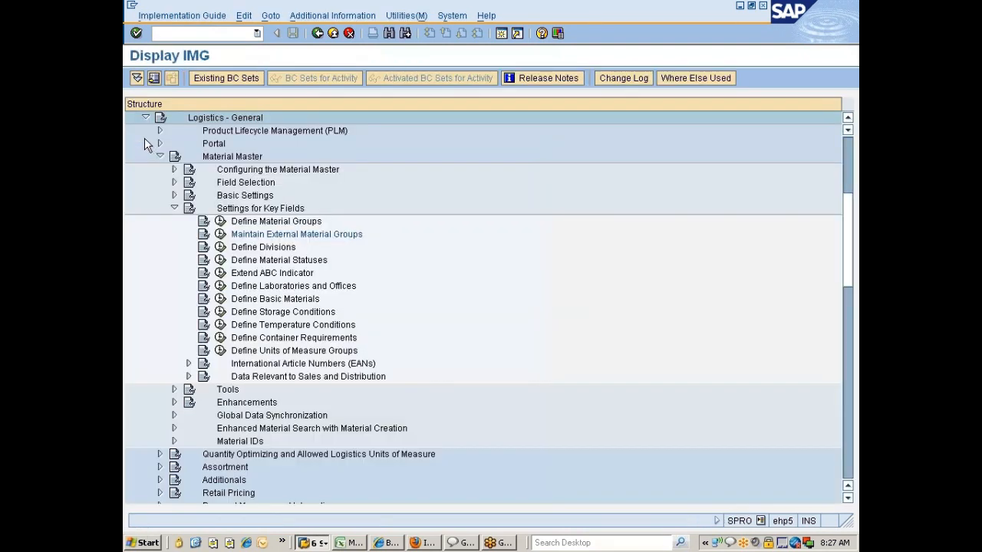
click(259, 248)
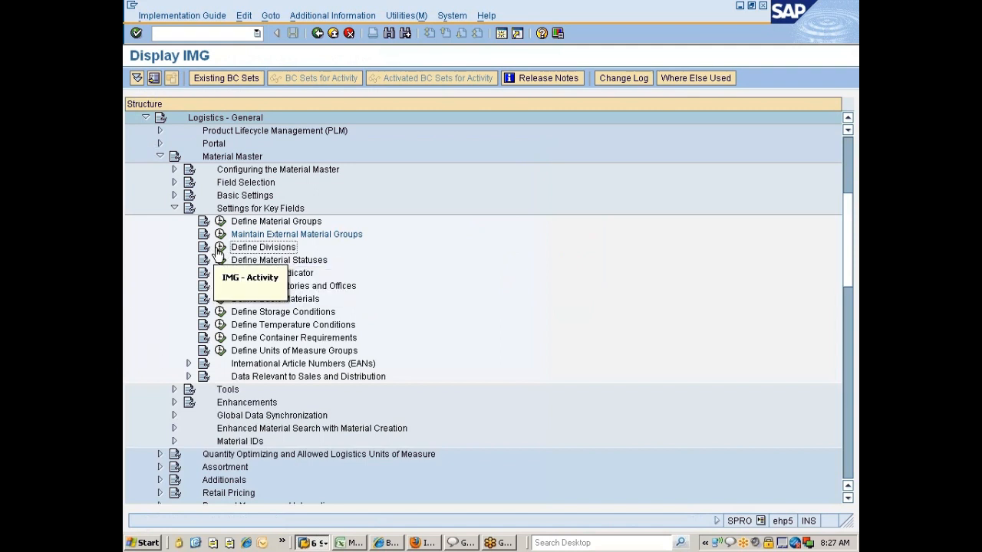
click(222, 249)
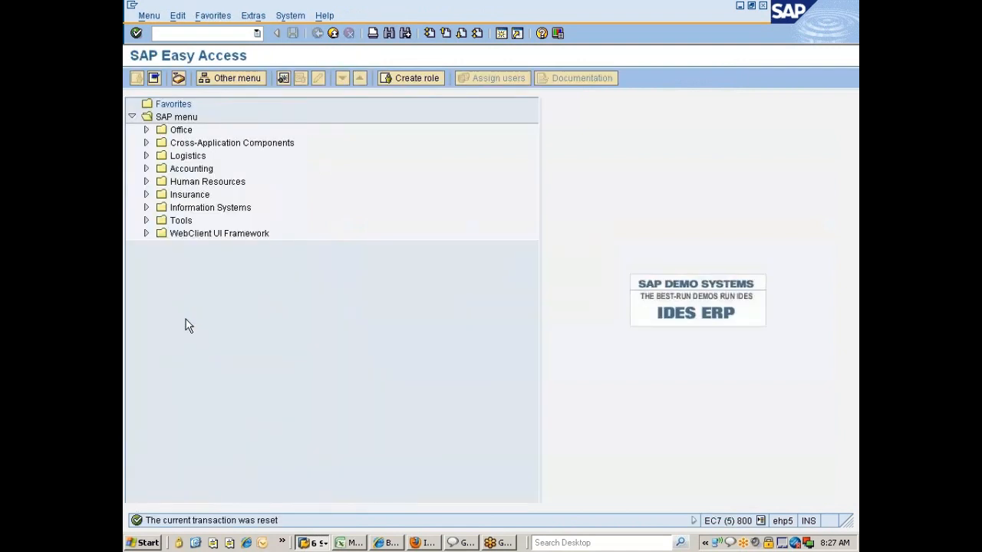
In the other session, start transaction EC01 and open the navigation of the company code's organizational structure.
text(ec01)
key(Return)
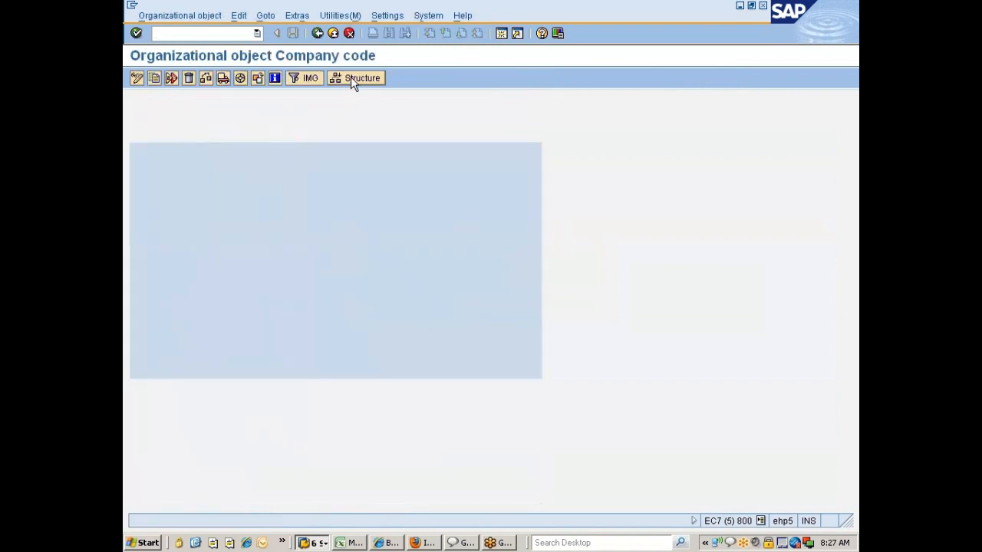
click(353, 79)
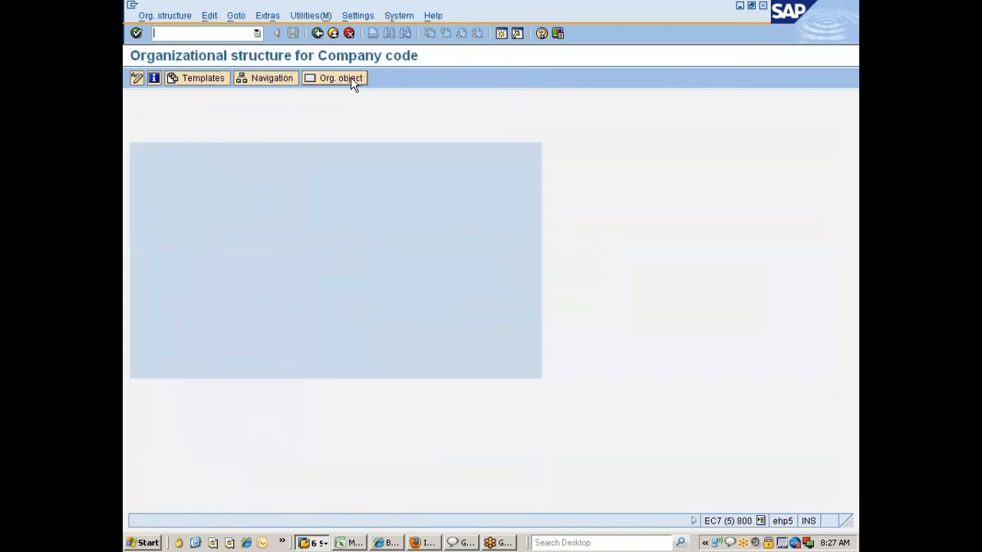
click(268, 79)
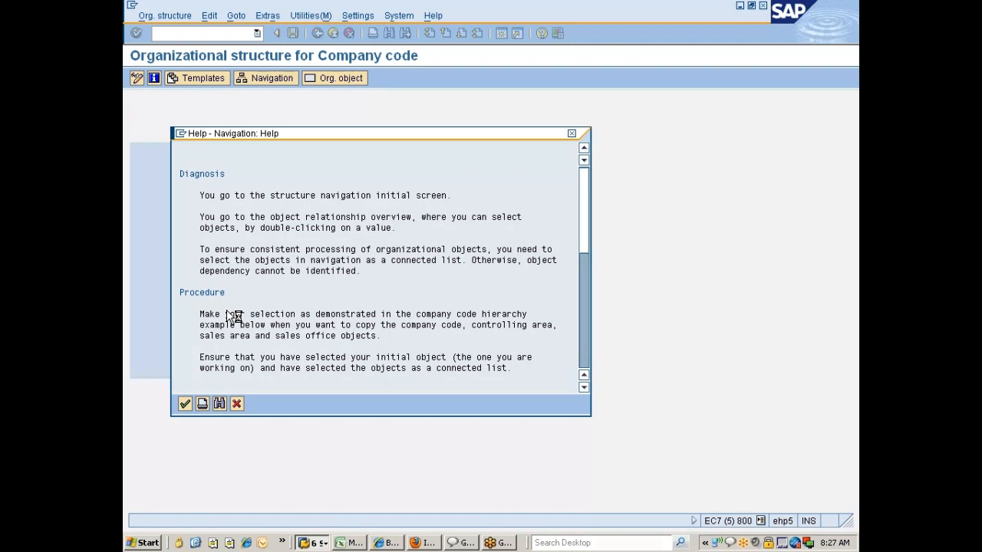
Switch to the Divisions overview and position the list at division 85.
key(alt+Tab)
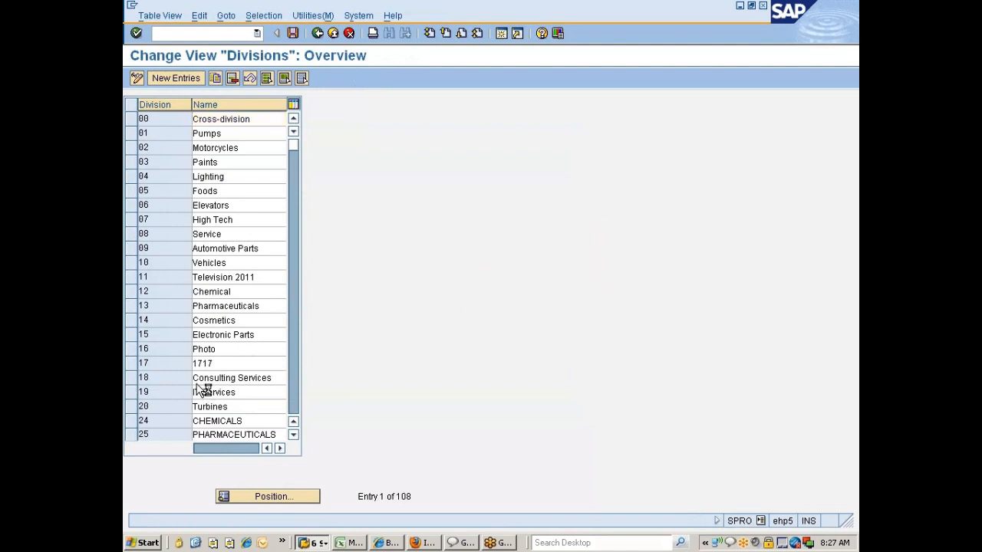
scroll(195, 387, down, 1)
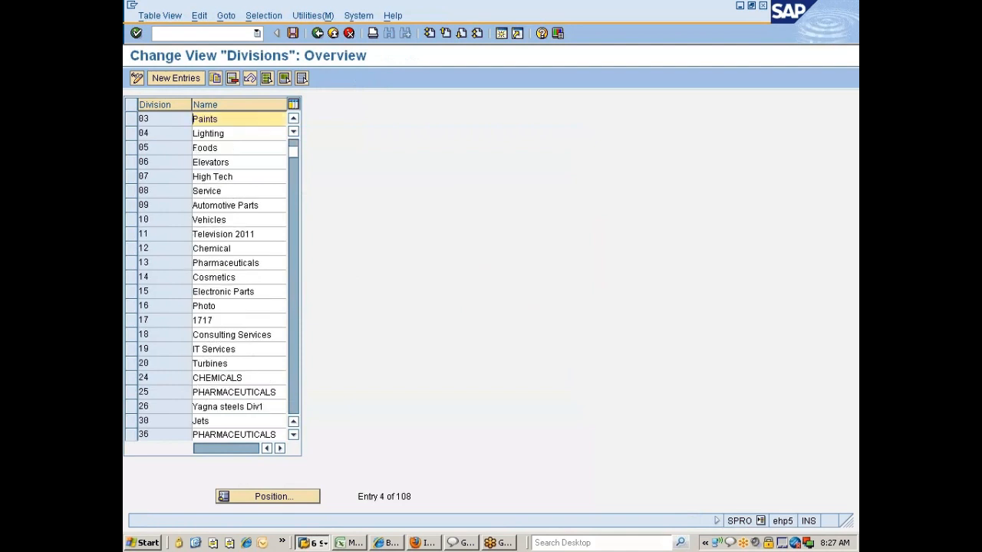
click(261, 497)
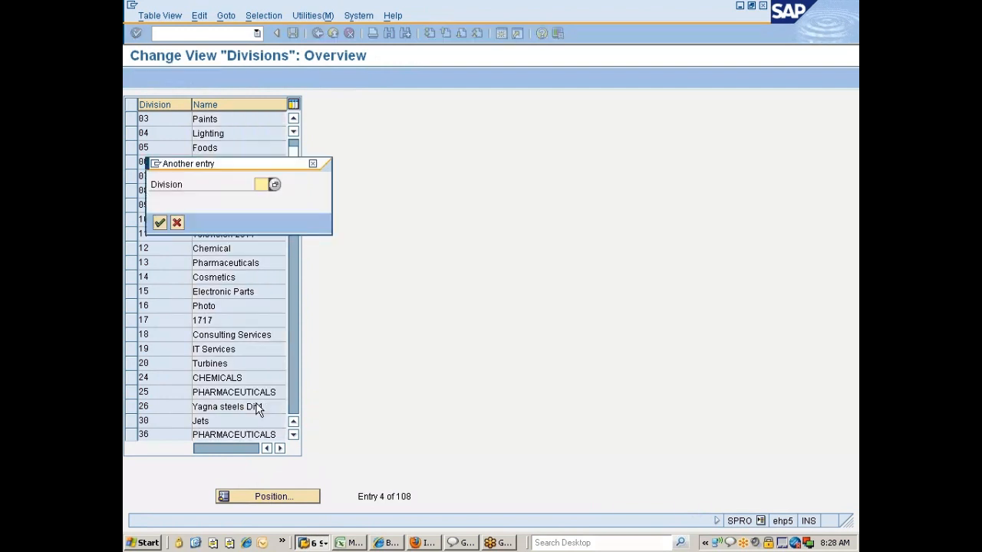
text(85)
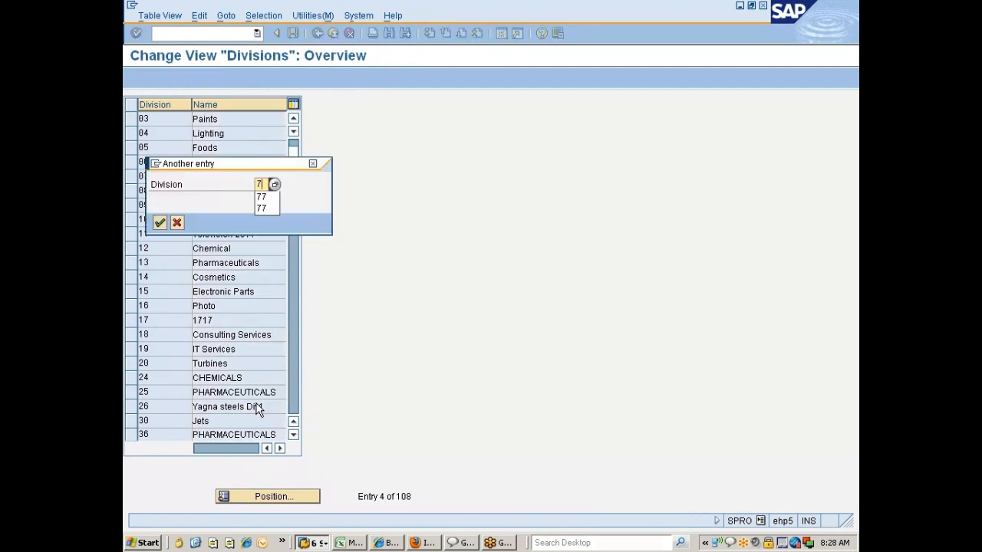
key(Return)
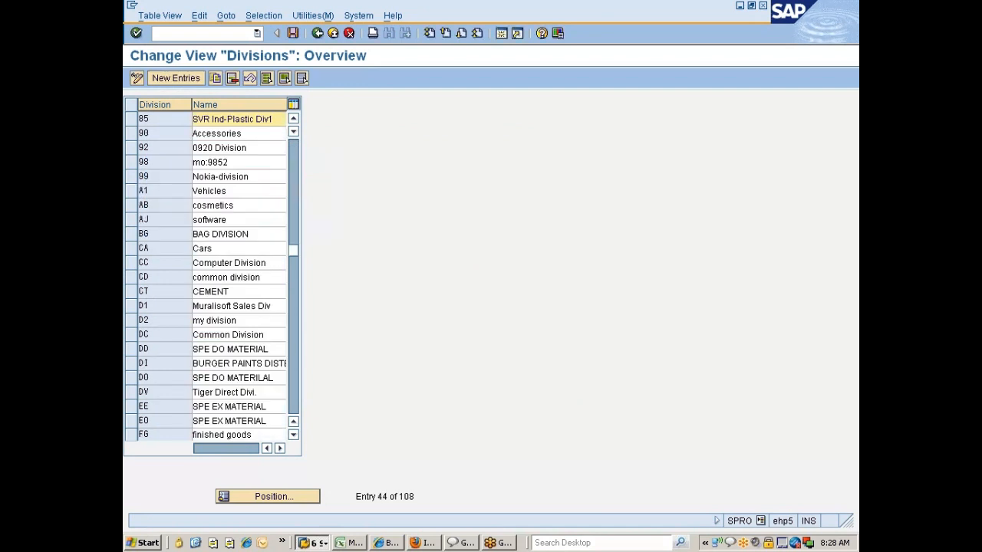
Locate and select division 77 for Nissan in the Divisions overview.
click(193, 406)
text(VENDM)
scroll(149, 106, up, 1)
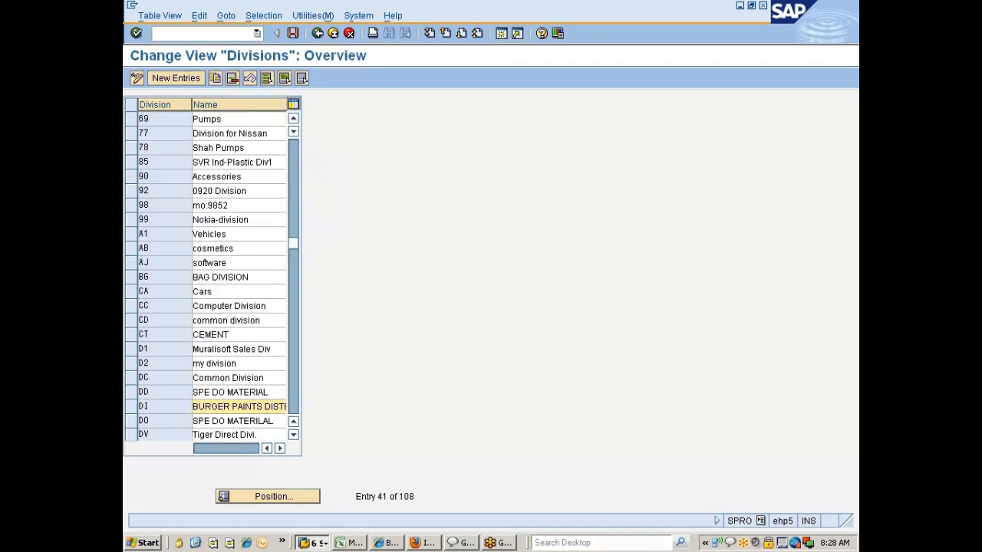
click(141, 134)
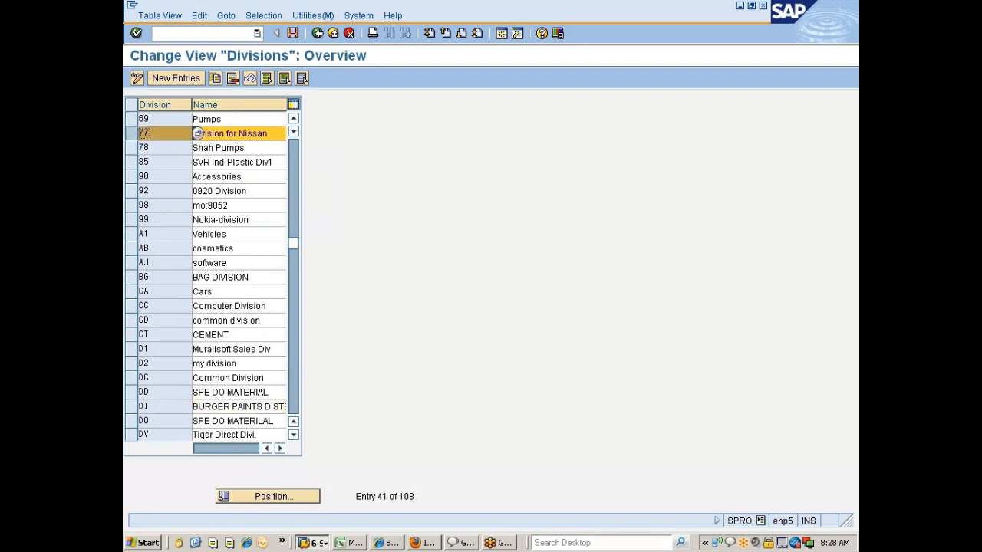
click(267, 134)
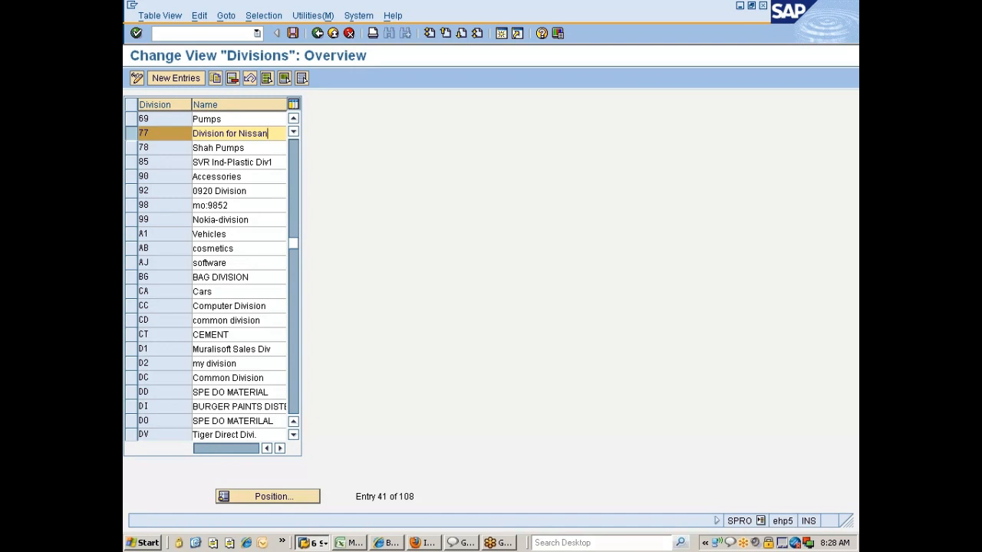
Open an empty table for new division entries, and leave the Divisions activity without saving.
click(178, 76)
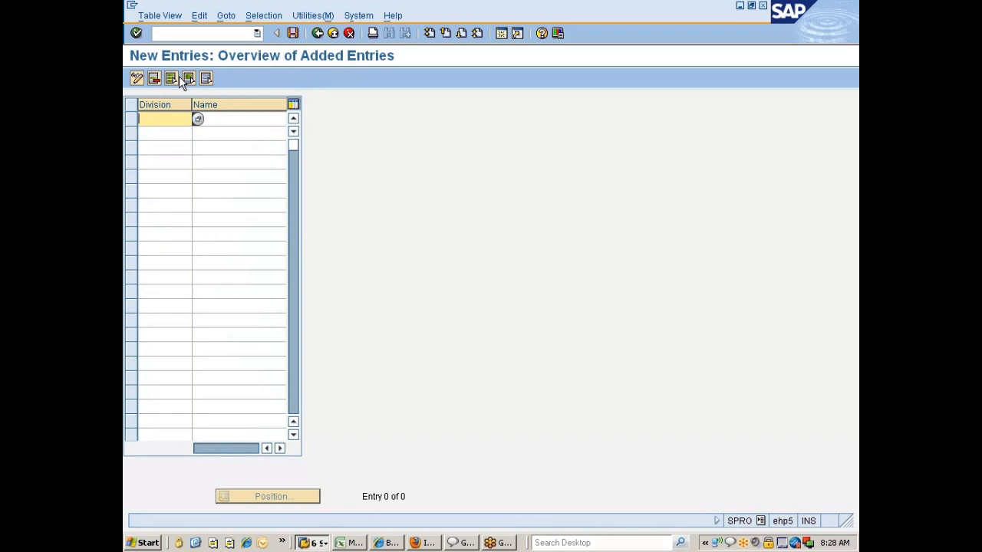
click(318, 34)
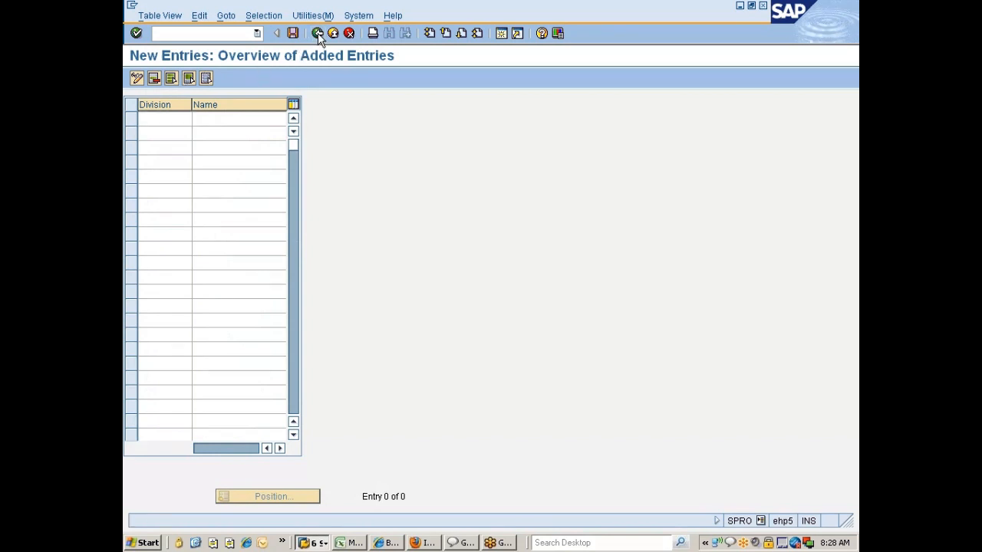
click(318, 34)
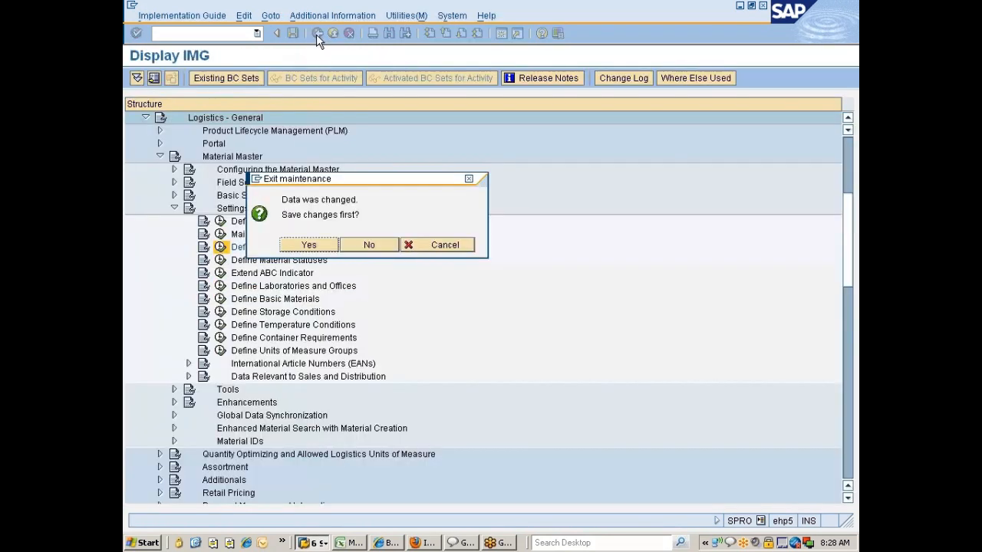
click(357, 244)
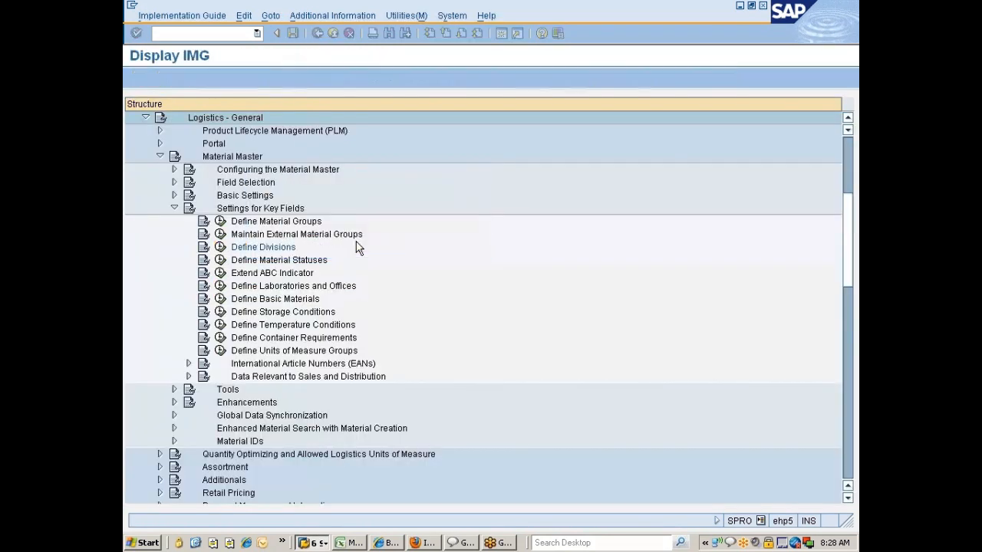
In the Object Lists session, search the company codes for 7777 and open the navigation structure of the match.
double_click(263, 248)
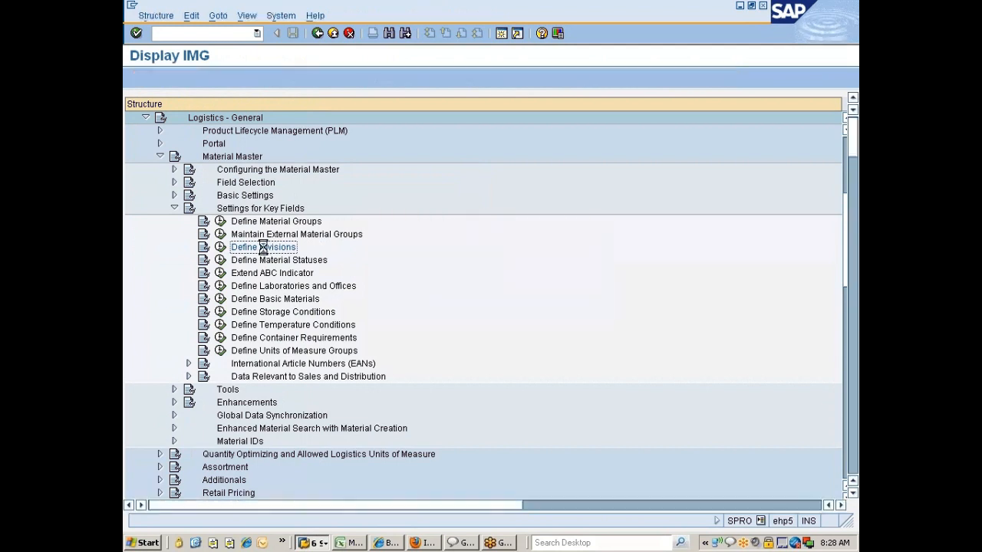
key(ctrl+f)
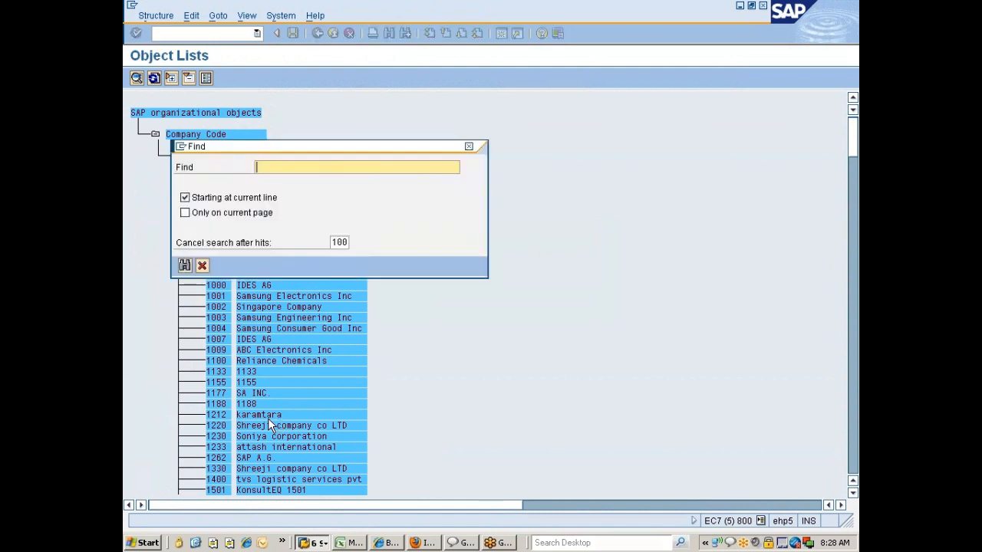
text(7777)
key(Return)
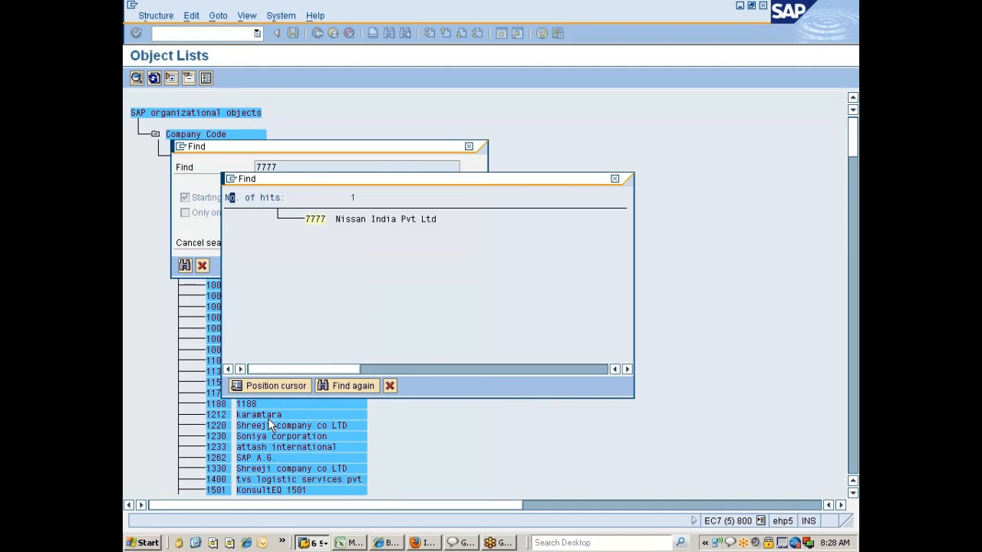
click(316, 222)
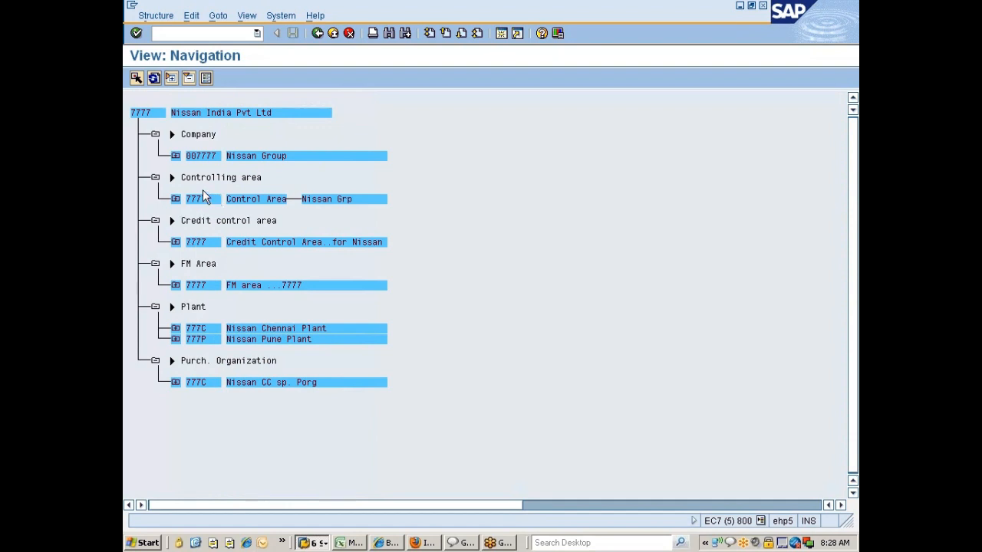
Examine the structure under company 007777, plant 777C and its shipping point 0001, and return to the object list.
click(175, 156)
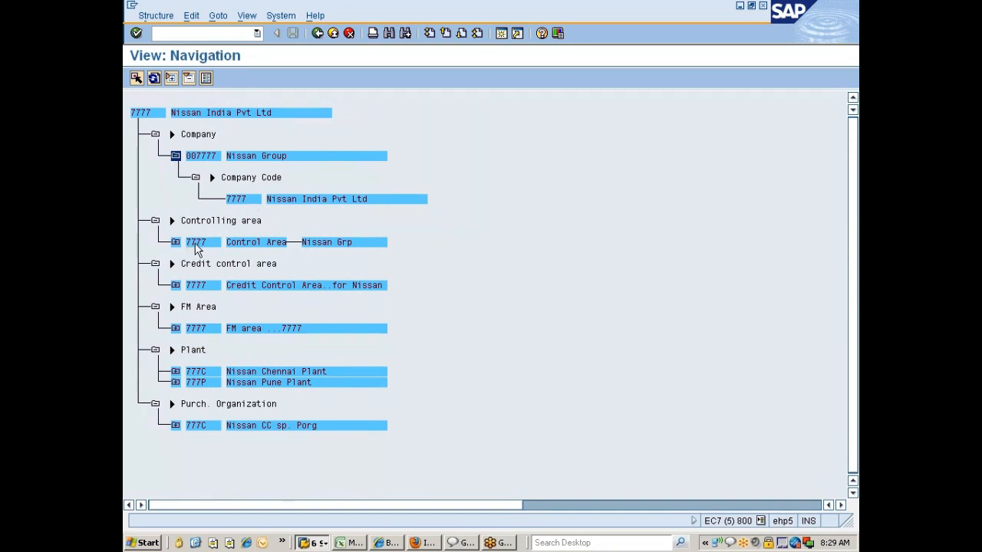
click(177, 372)
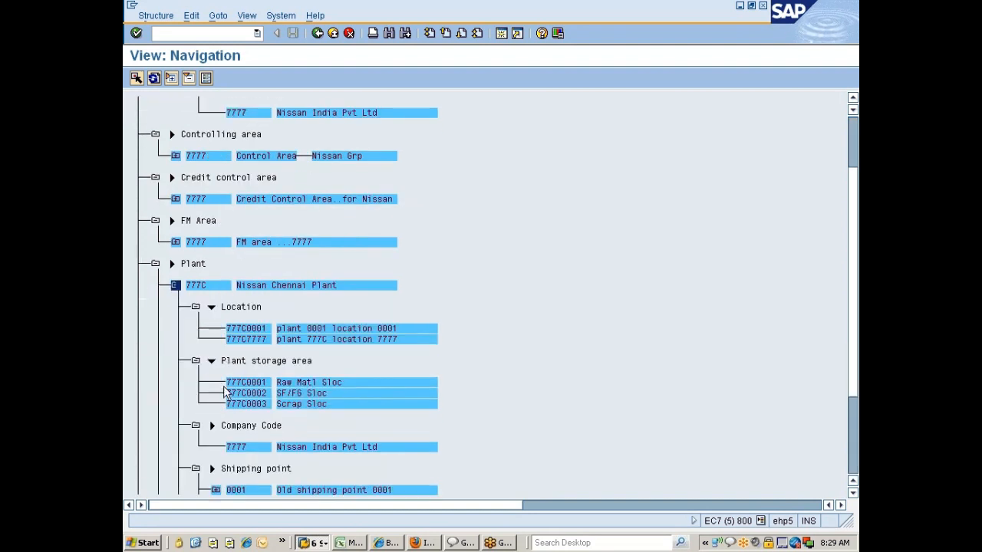
scroll(223, 393, down, 4)
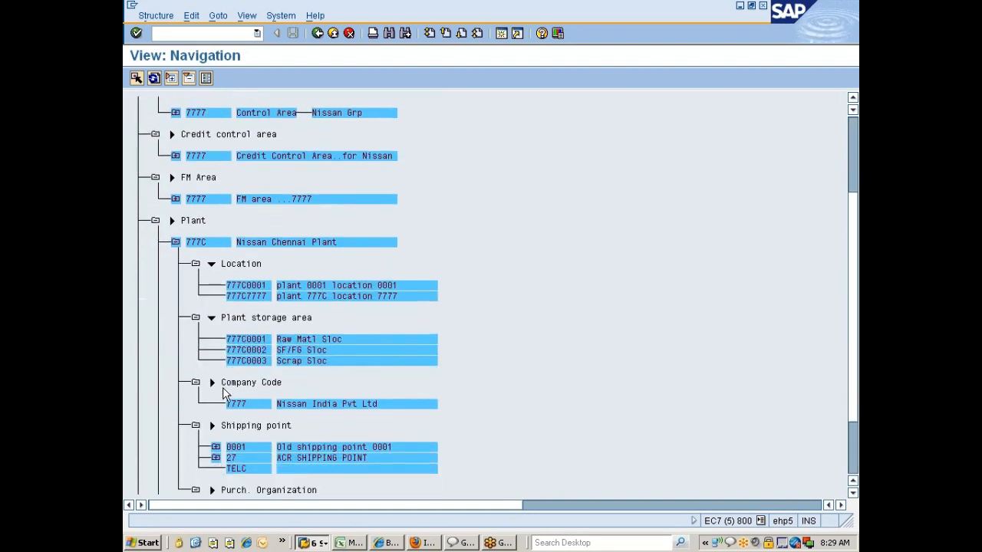
scroll(223, 392, down, 3)
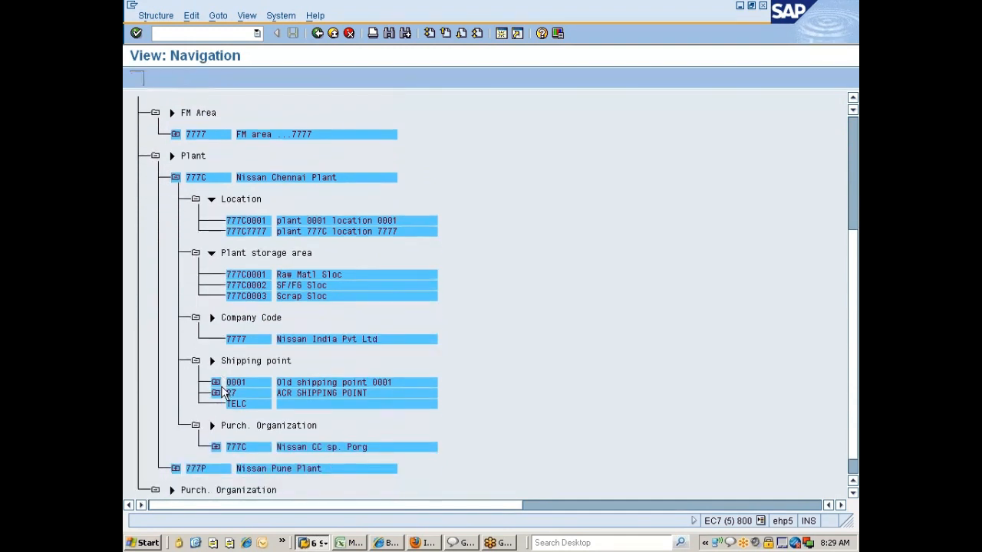
scroll(224, 393, down, 1)
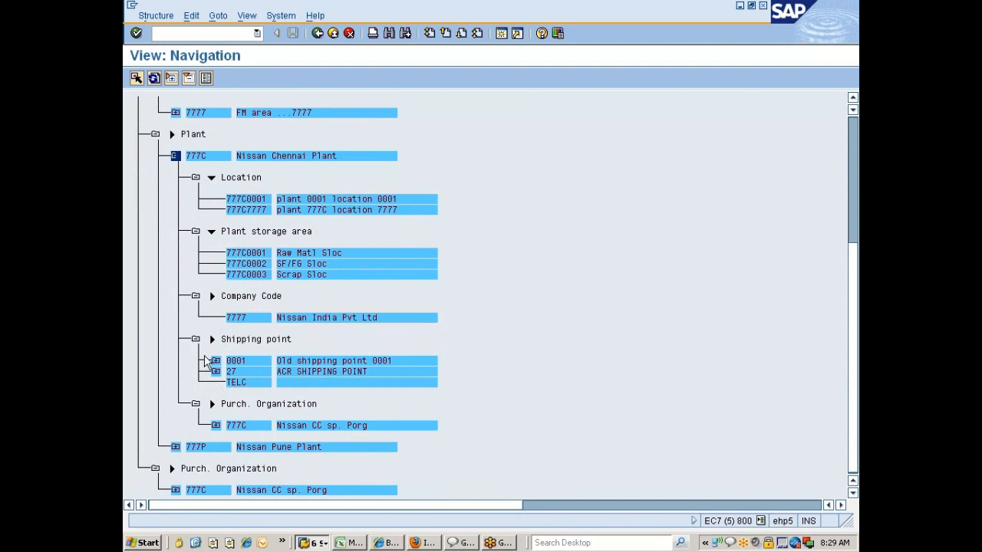
click(217, 362)
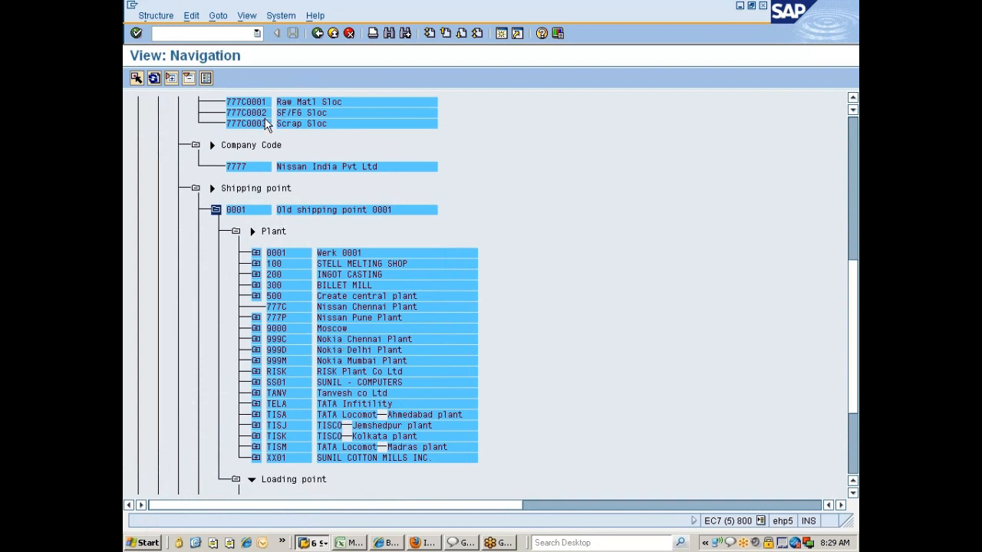
click(317, 33)
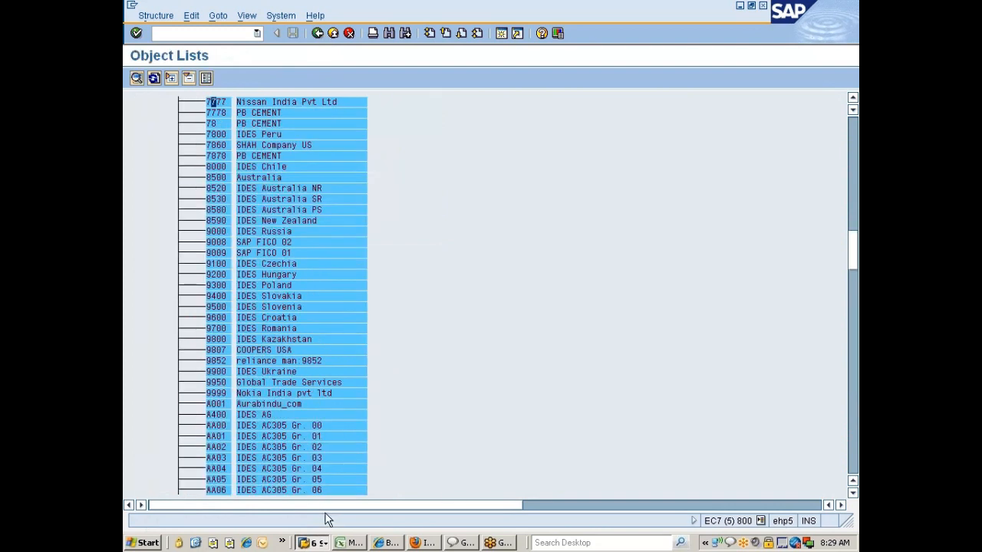
Switch back to the Display IMG session and select the Define Material Statuses activity under Settings for Key Fields.
click(320, 545)
click(337, 497)
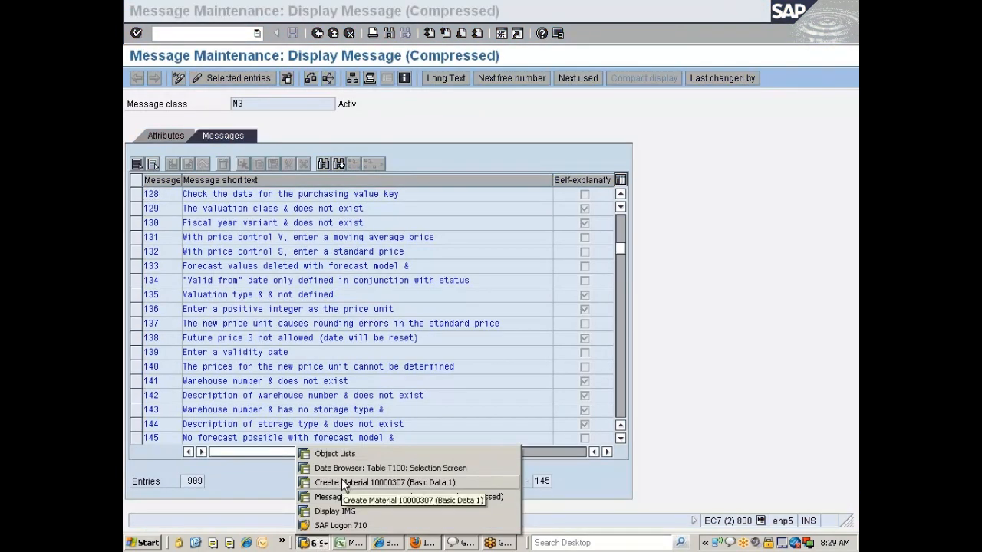
click(343, 484)
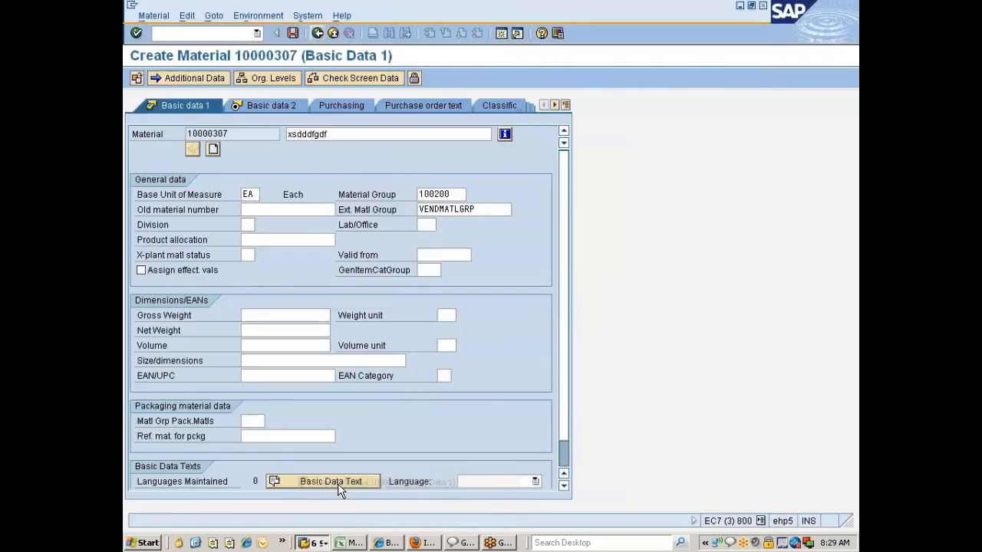
click(313, 543)
click(342, 515)
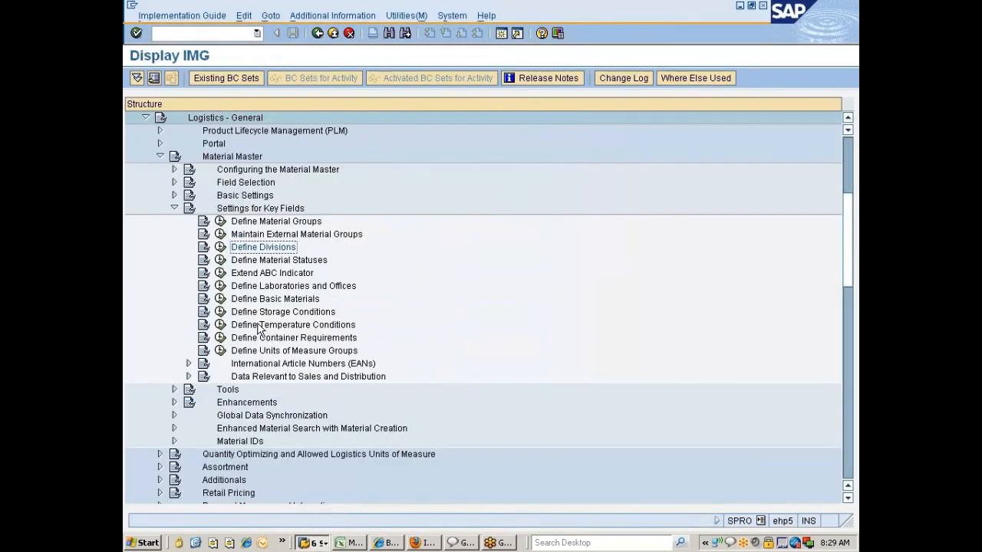
click(264, 261)
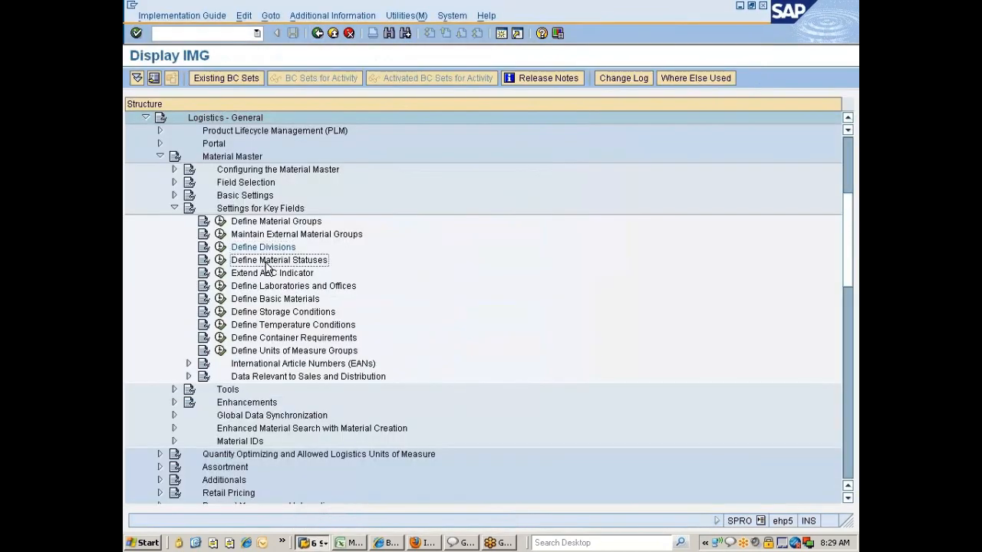
Switch to the Create Material session and go to the cross-plant material status field in Basic Data 1.
click(321, 543)
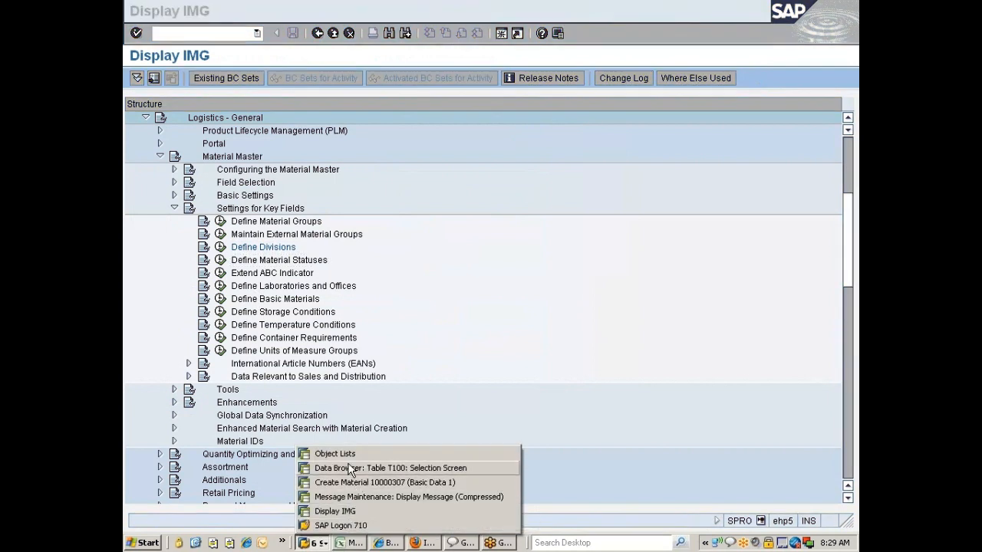
click(341, 483)
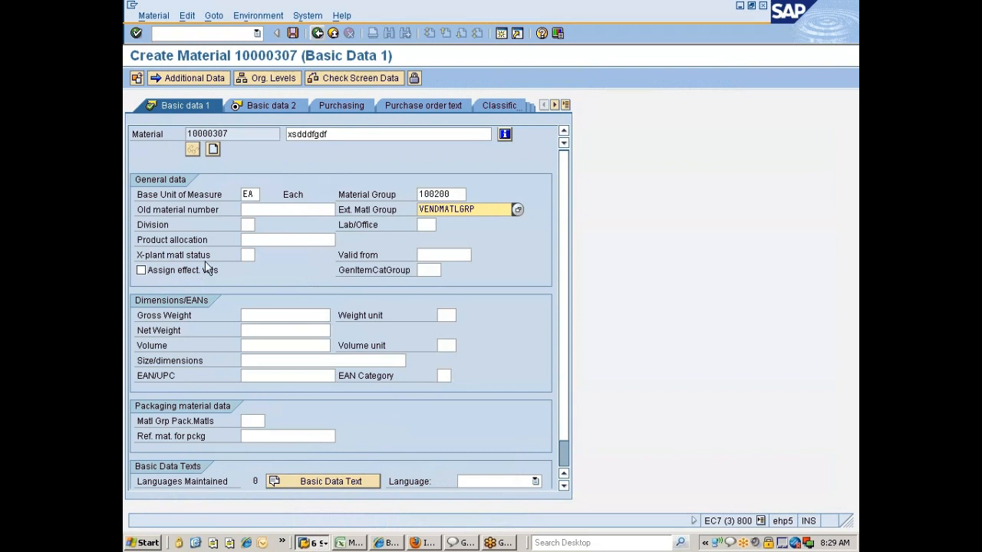
click(247, 255)
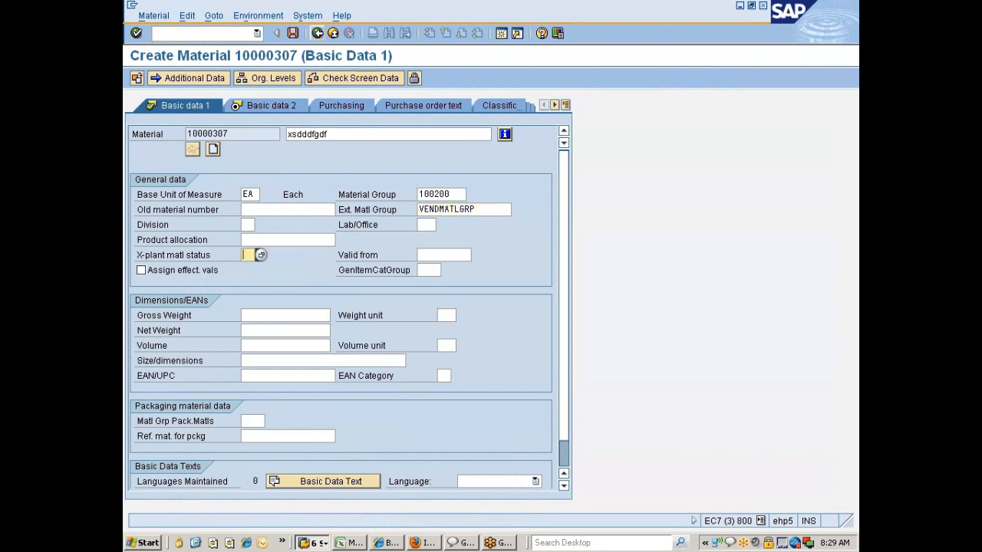
Open the Purchasing view for plant 777C, and look through the possible plant-specific material statuses without choosing one.
click(325, 111)
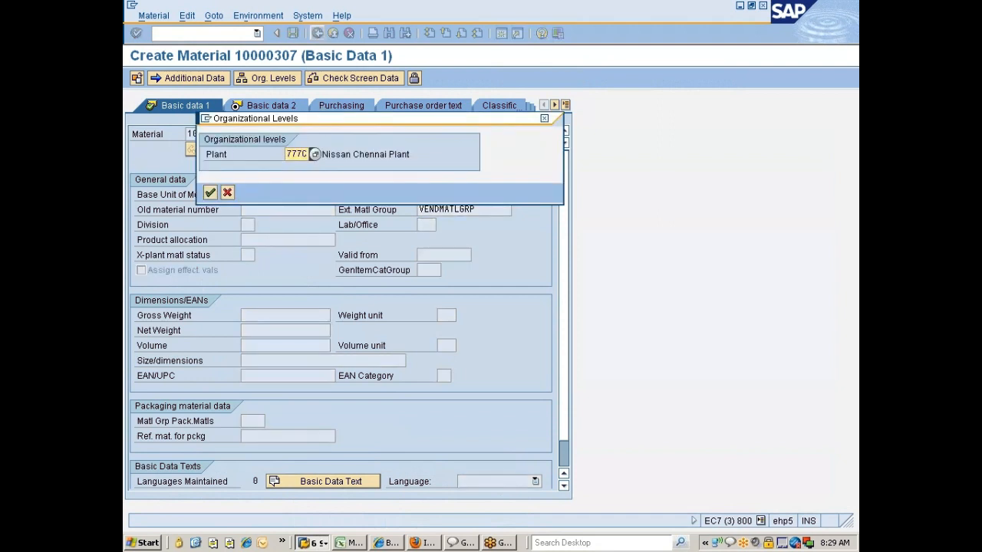
key(Return)
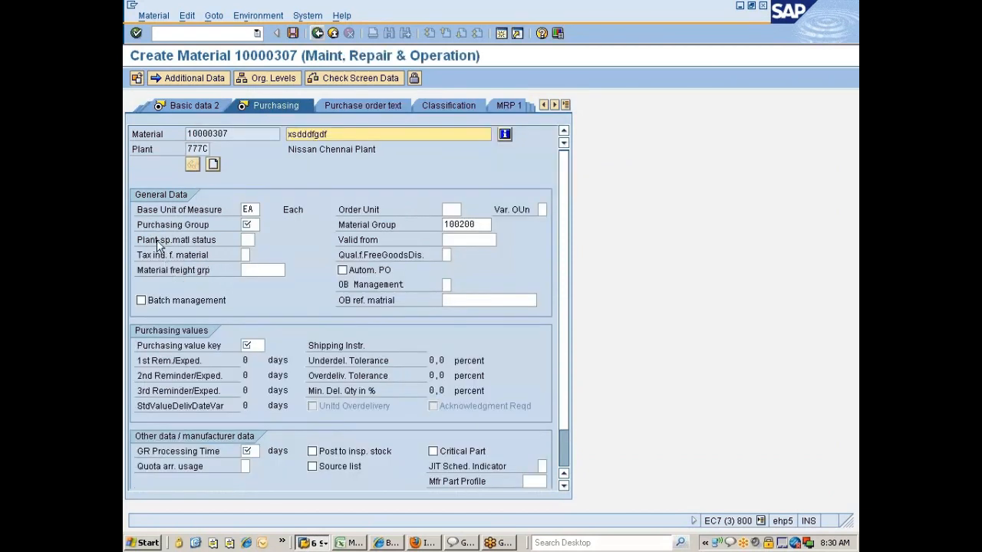
click(251, 242)
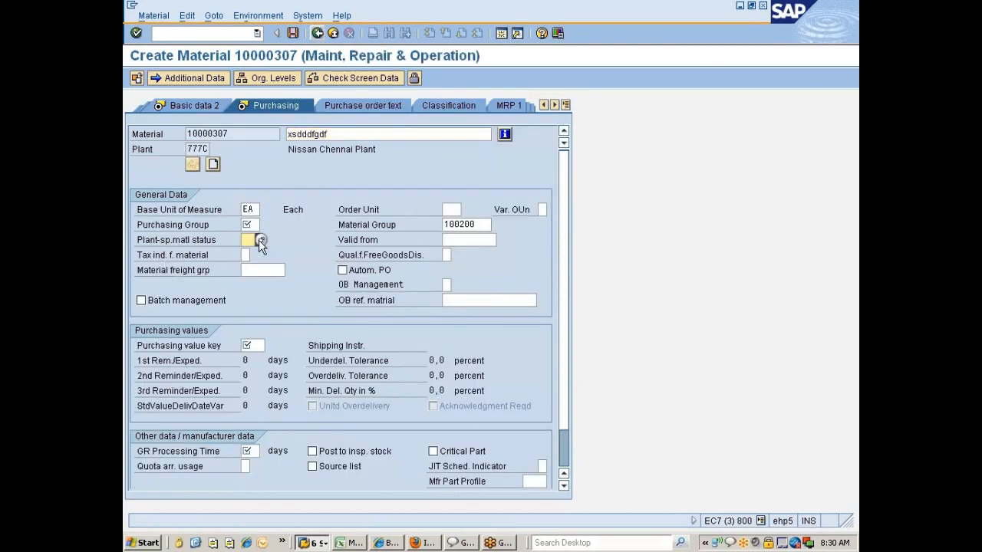
key(F4)
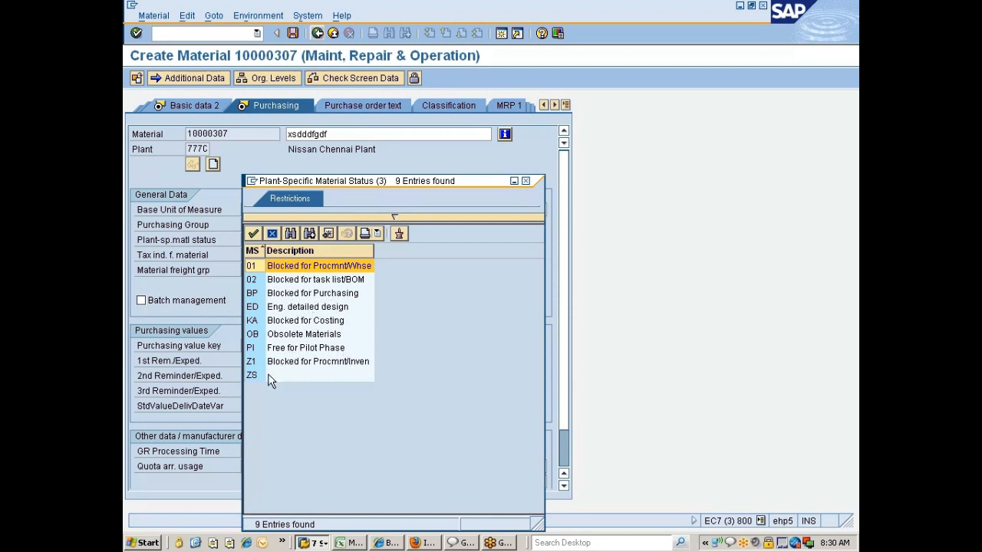
click(272, 234)
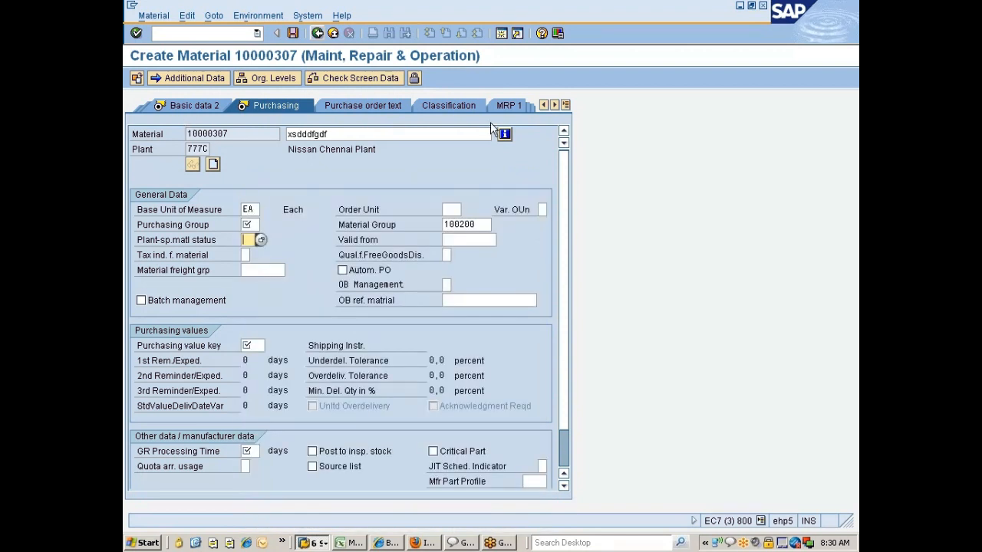
Fill in the required purchasing fields with purchasing group 002, purchasing value key 1 and GR processing time 1 day.
click(565, 104)
click(569, 122)
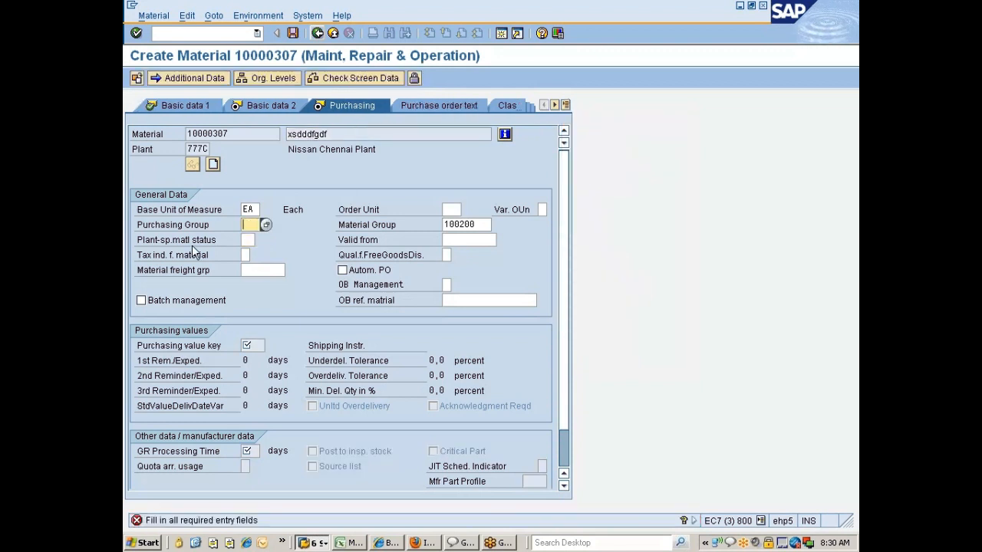
text(002)
key(Return)
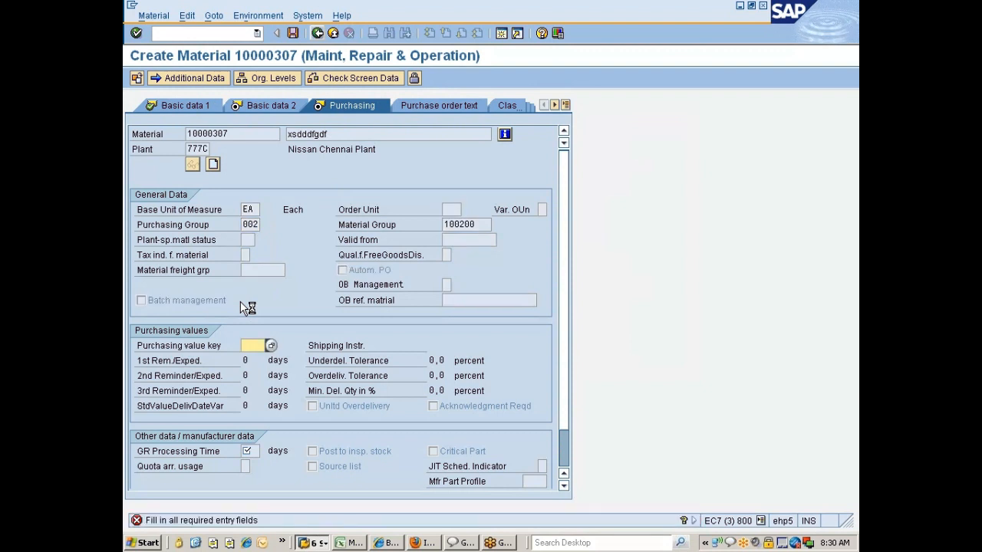
key(Down)
key(Down)
key(Return)
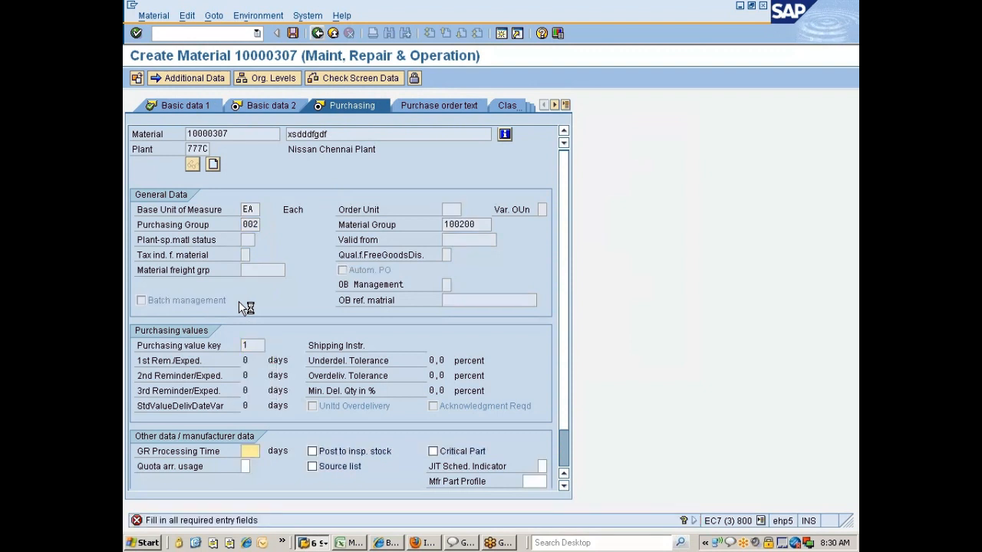
text(1)
Return to the Basic Data 1 view and list the possible cross-plant material statuses.
click(192, 108)
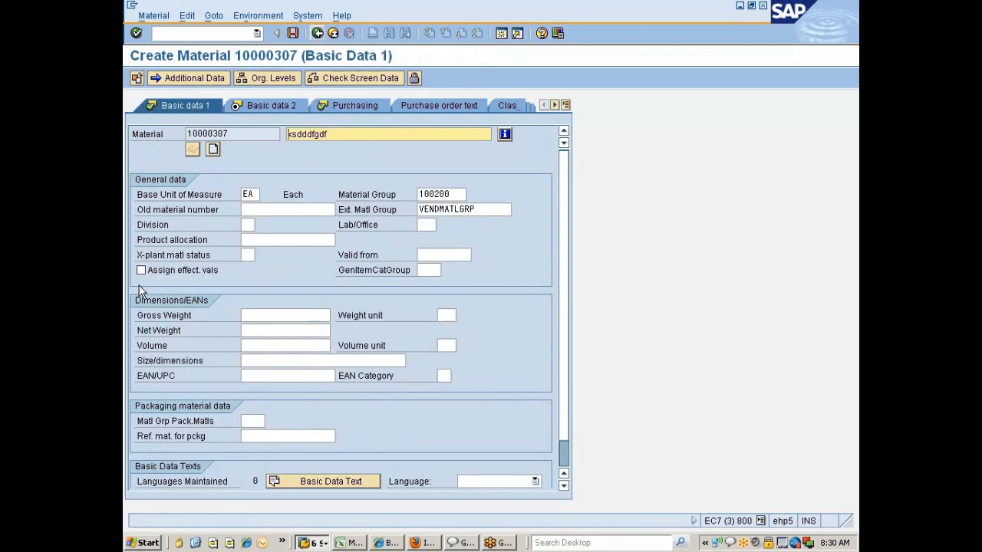
click(249, 255)
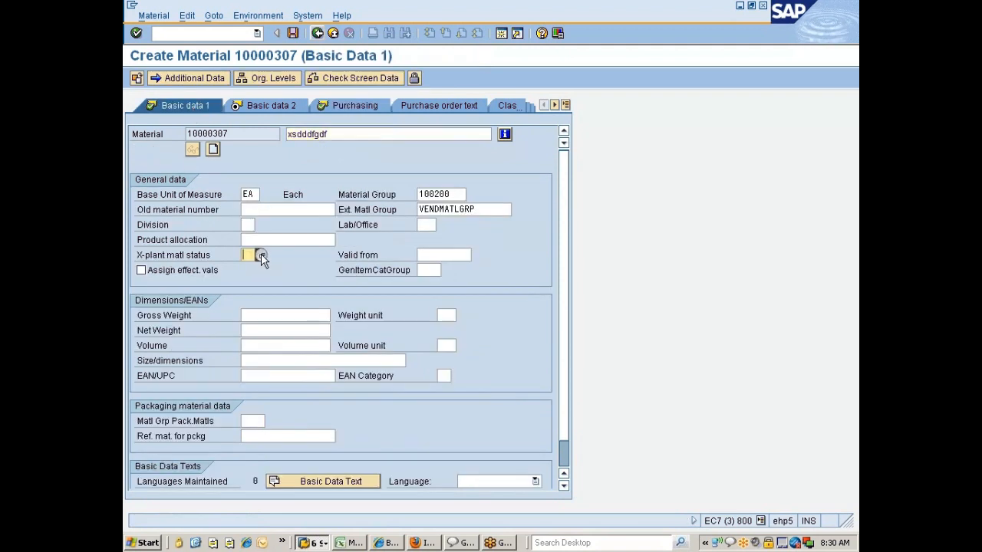
click(261, 256)
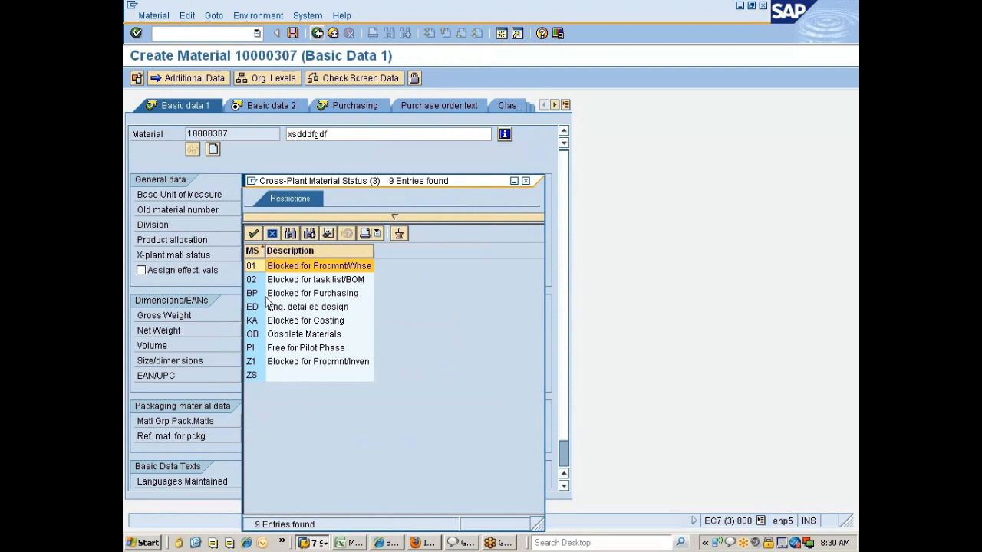
Switch to the Display IMG session and execute the Define Material Statuses activity under Settings for Key Fields.
click(316, 543)
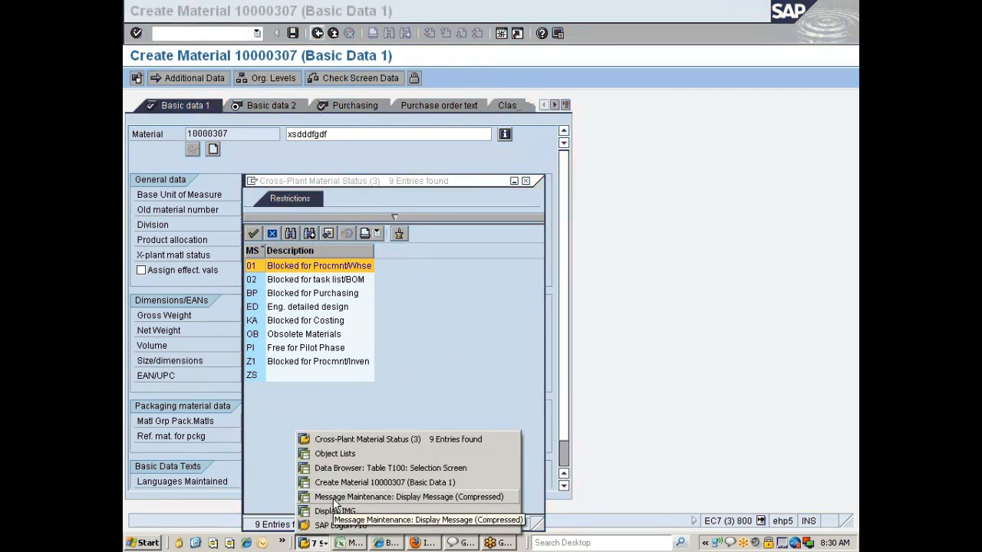
click(336, 511)
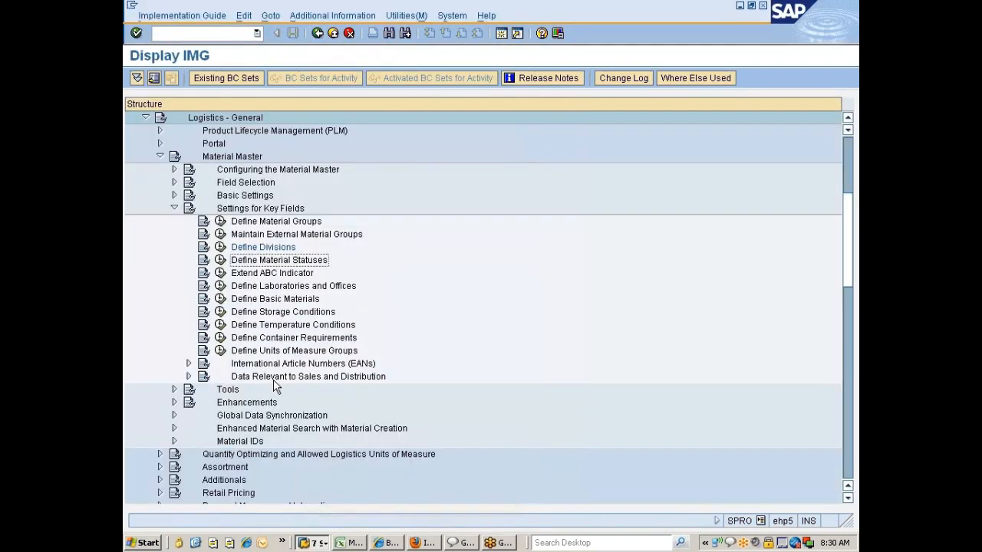
click(220, 262)
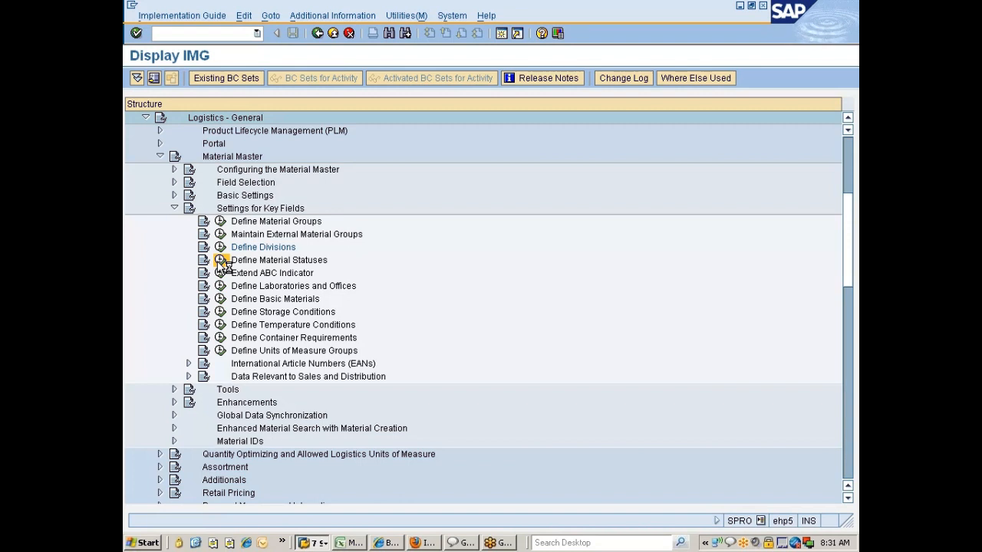
click(220, 261)
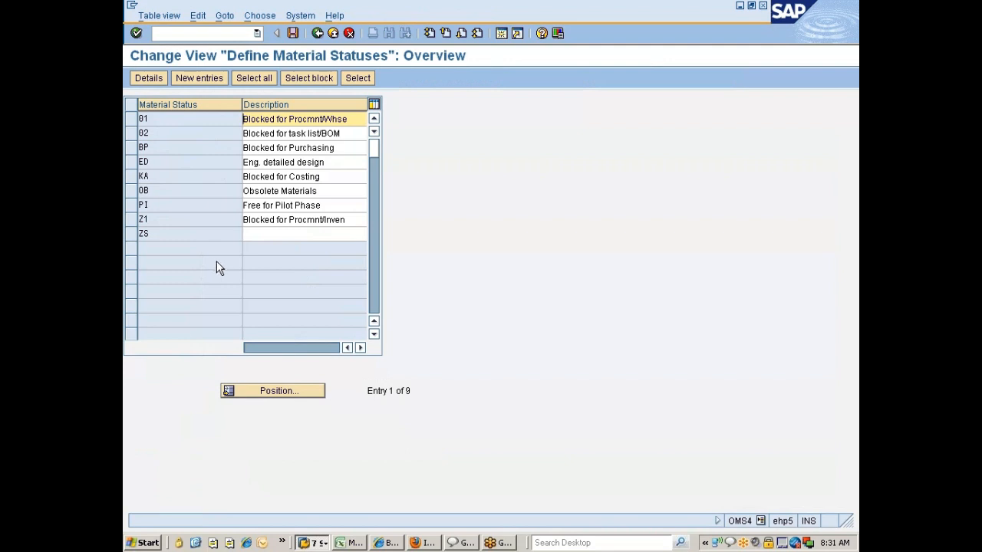
Open the details of material status ZS, which has no description, and delete the entry.
click(137, 233)
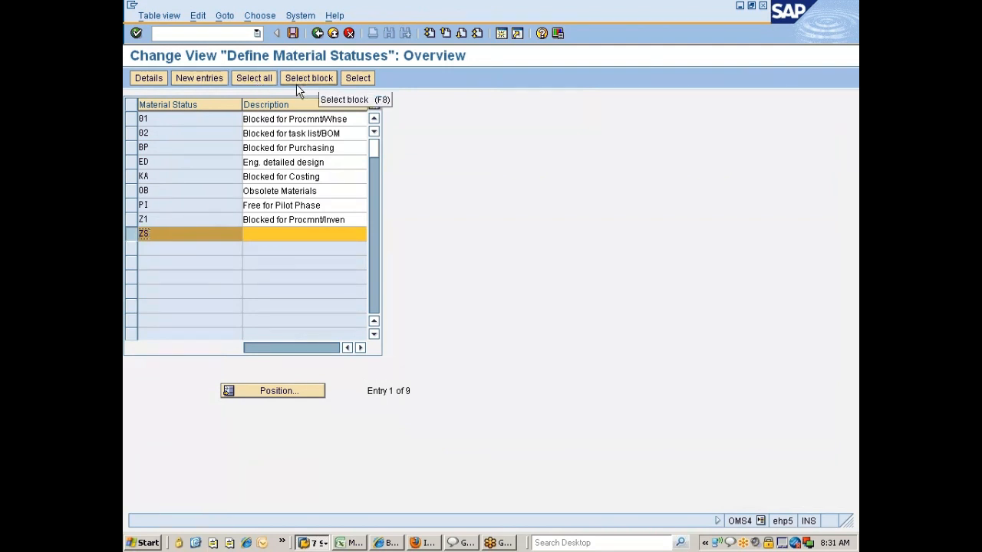
click(138, 234)
click(257, 234)
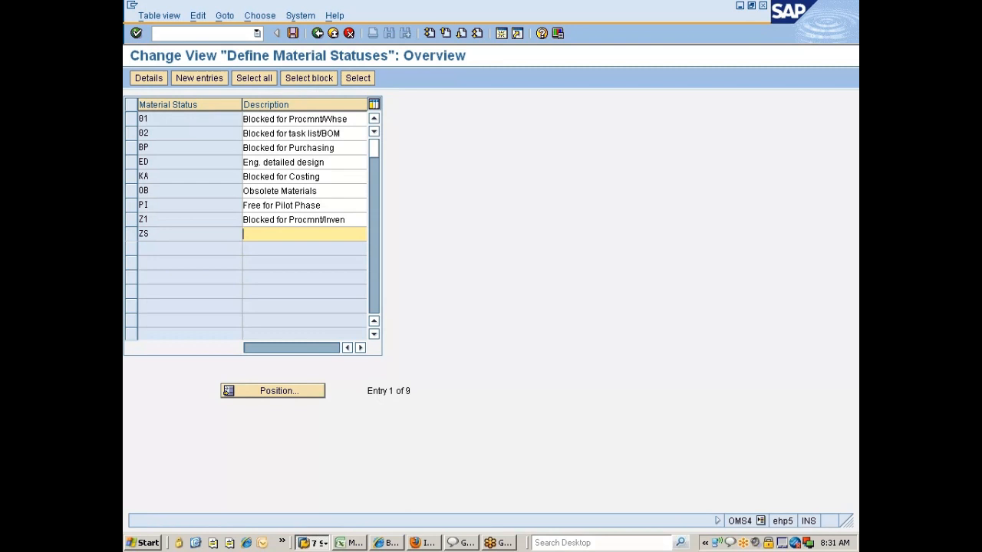
click(132, 233)
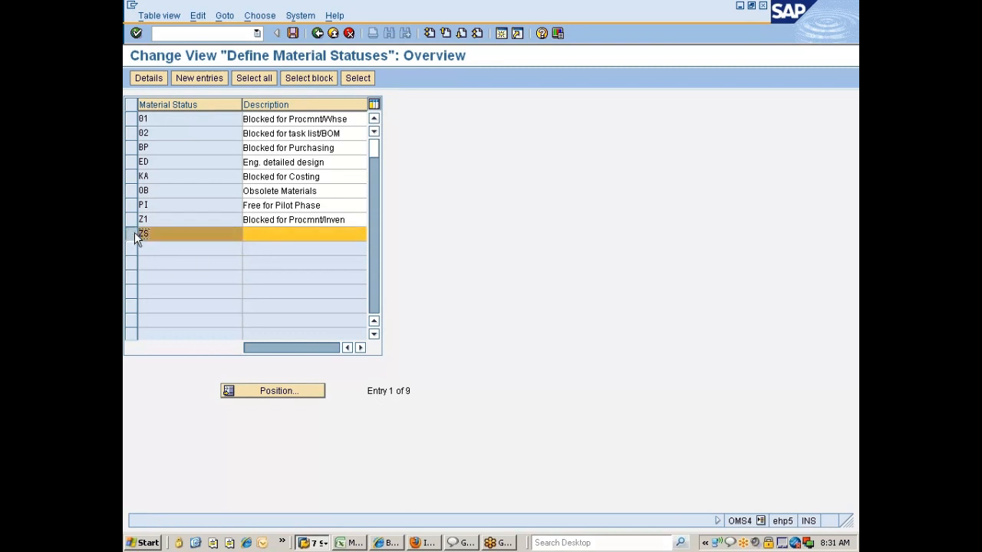
click(154, 78)
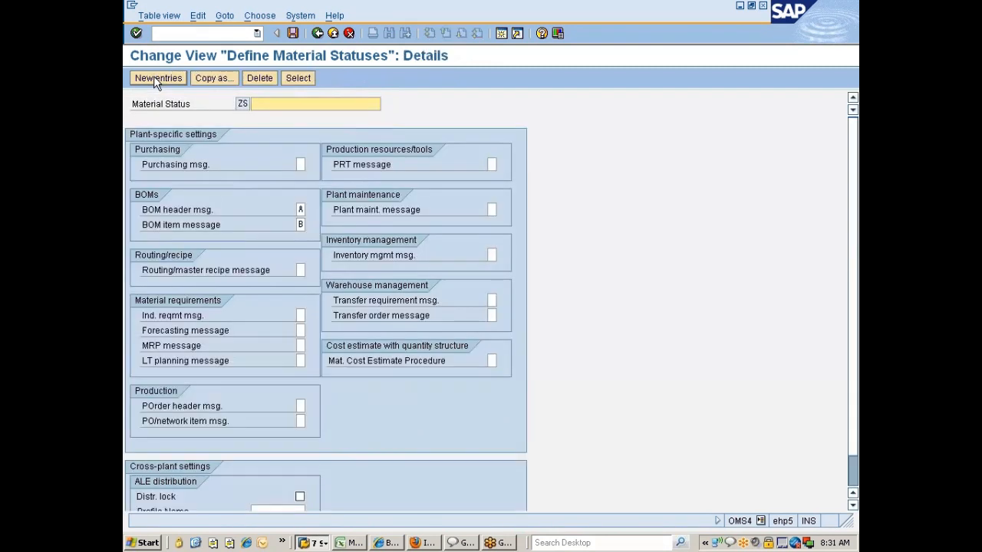
click(265, 78)
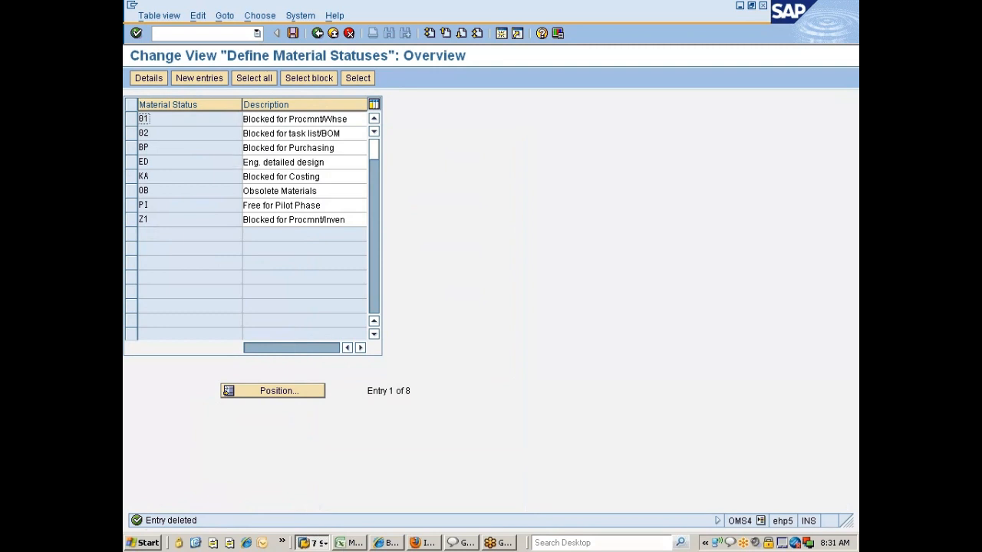
Narrow the Material Status column and open the details of status 01, Blocked for Procmnt/Whse.
drag(241, 104, 219, 109)
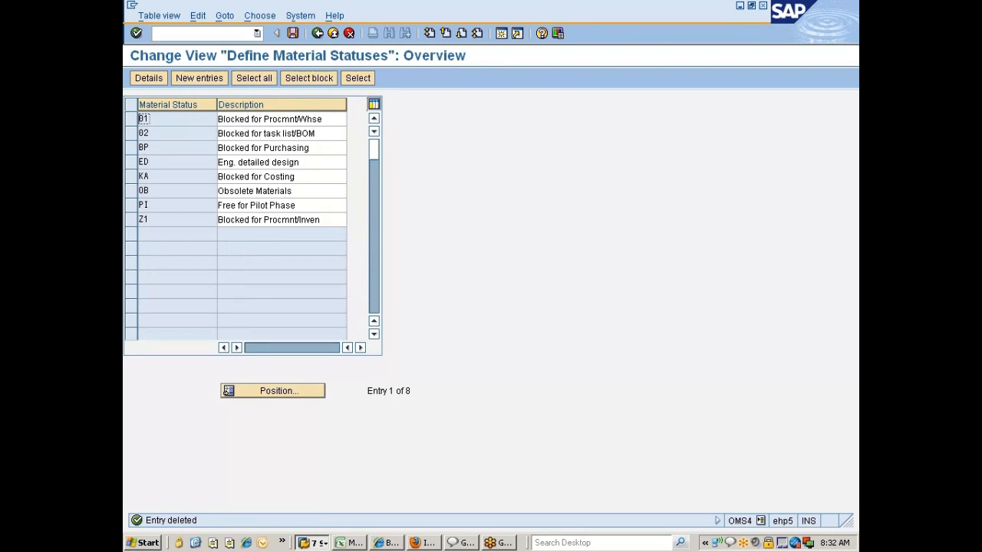
click(130, 121)
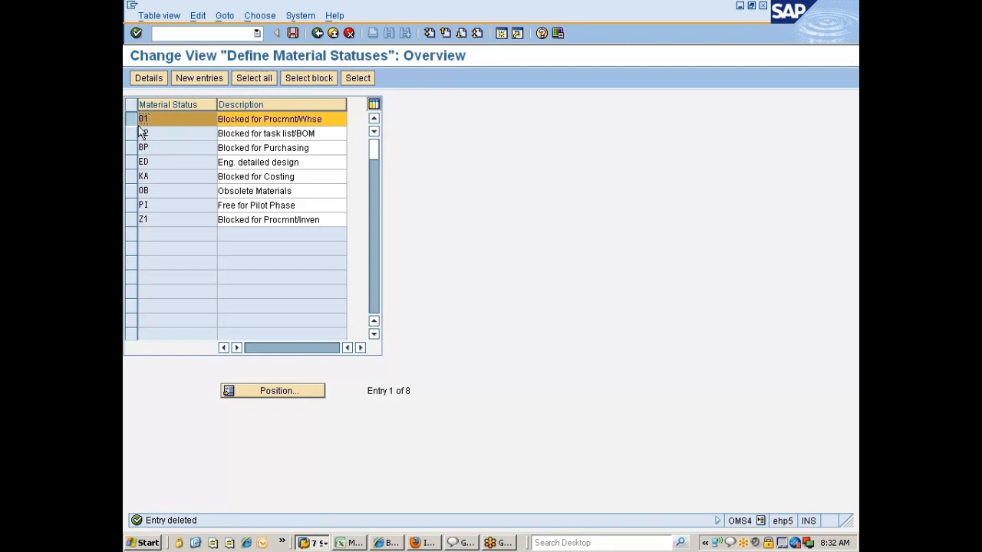
click(139, 118)
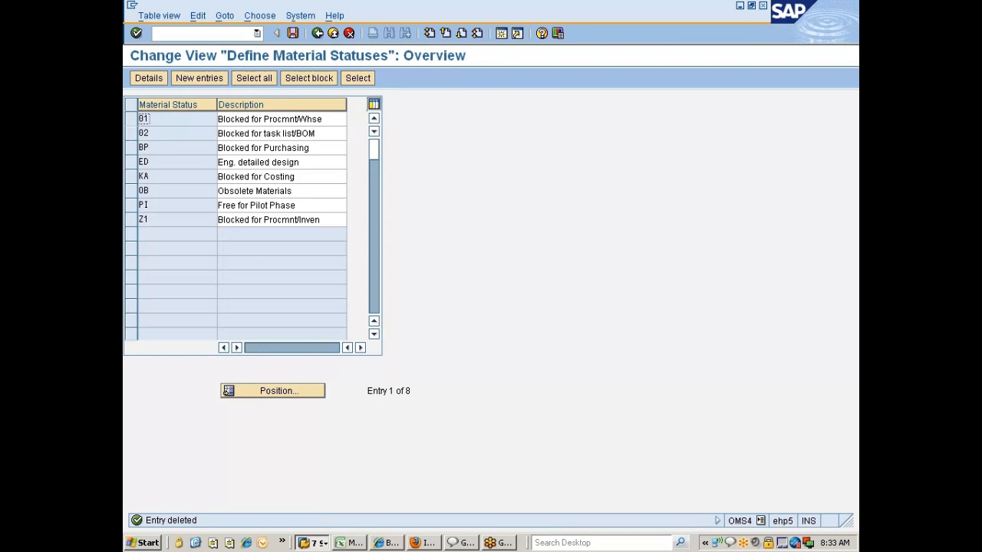
click(130, 119)
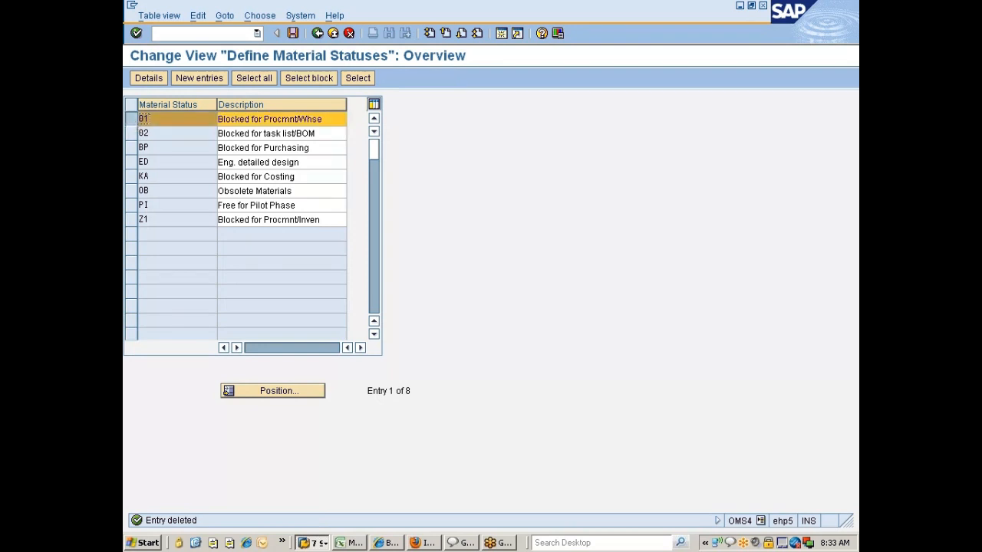
click(150, 80)
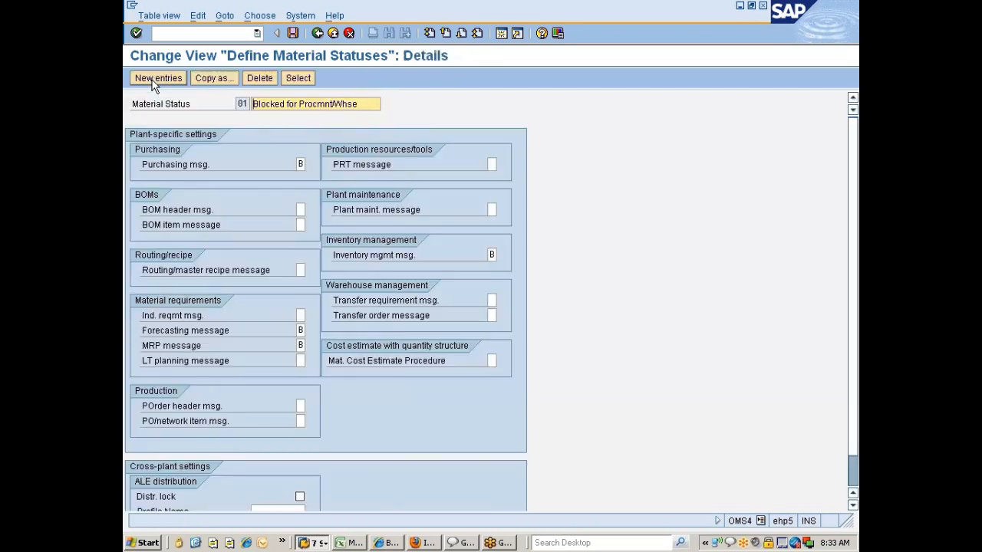
Copy material status 01 to a new status ZM with the description "Not for for Planning" and save it.
click(215, 80)
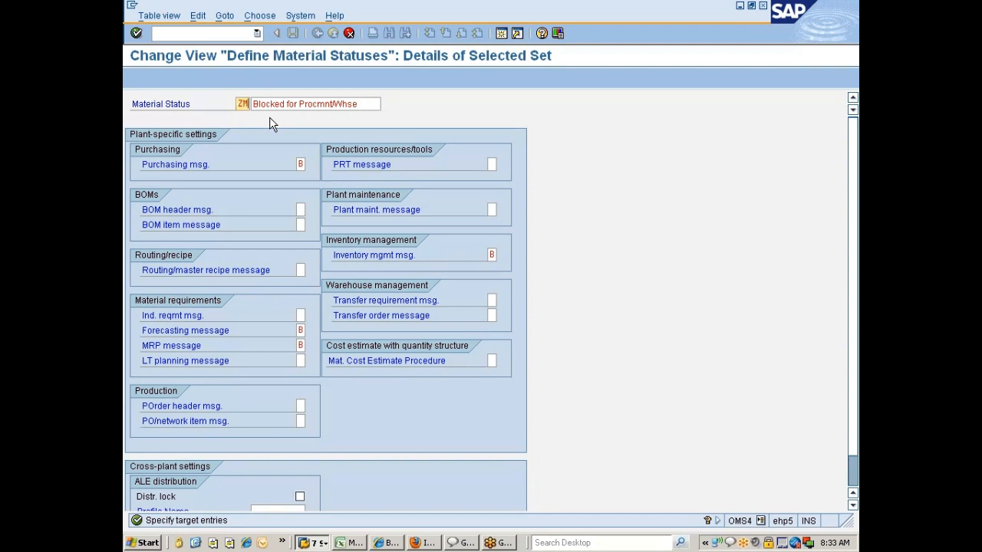
key(Tab)
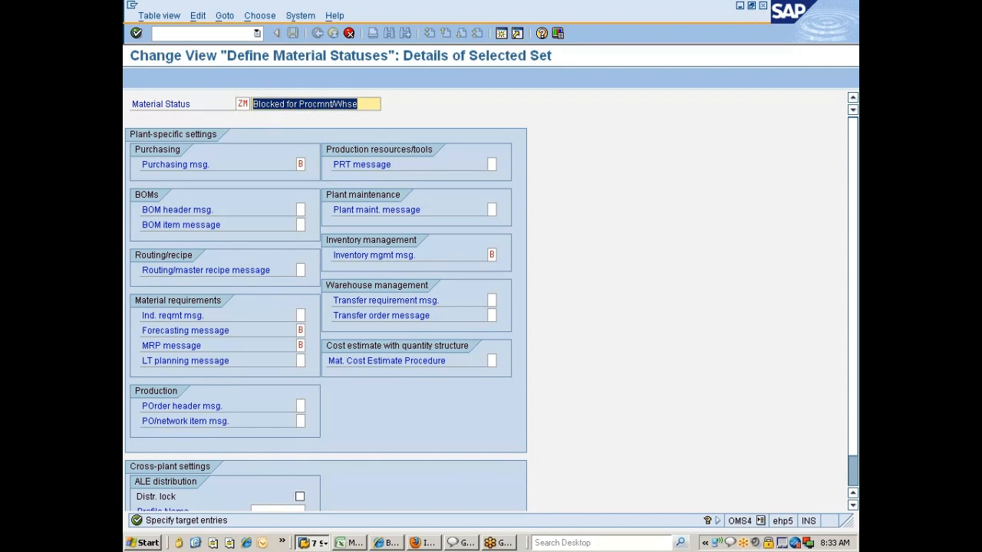
click(299, 105)
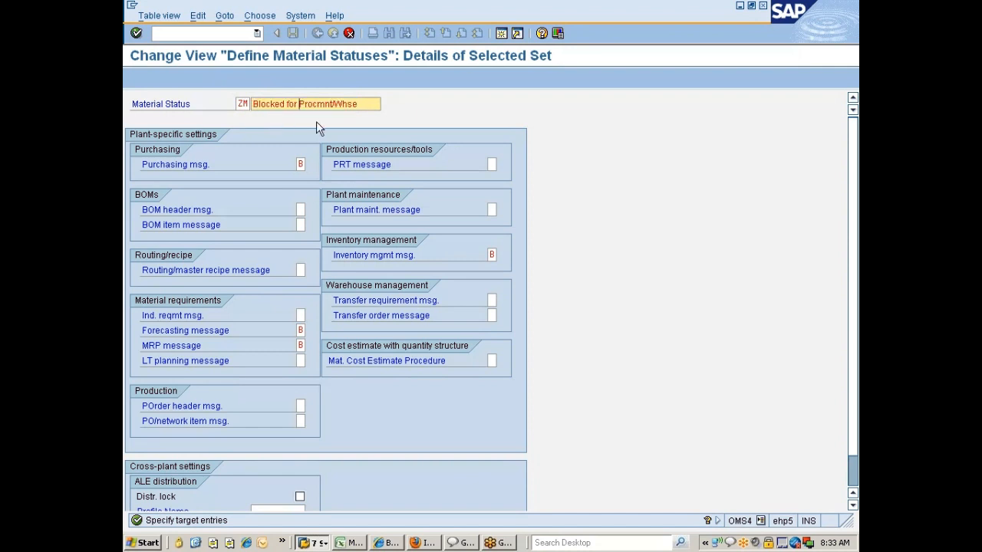
click(253, 105)
key(ctrl+shift+Right)
key(ctrl+shift+Right)
key(ctrl+shift+Right)
key(ctrl+shift+Right)
key(Tab)
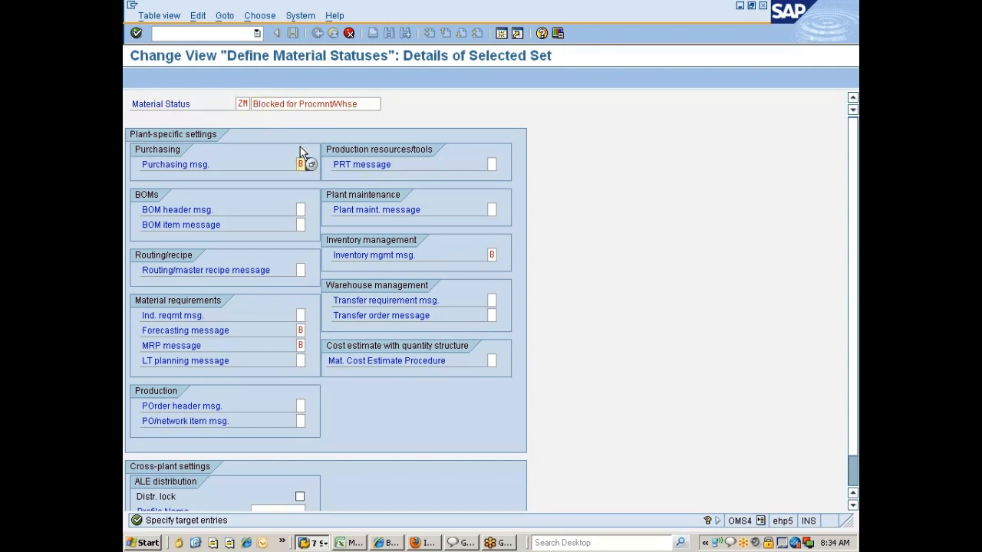
key(shift+Tab)
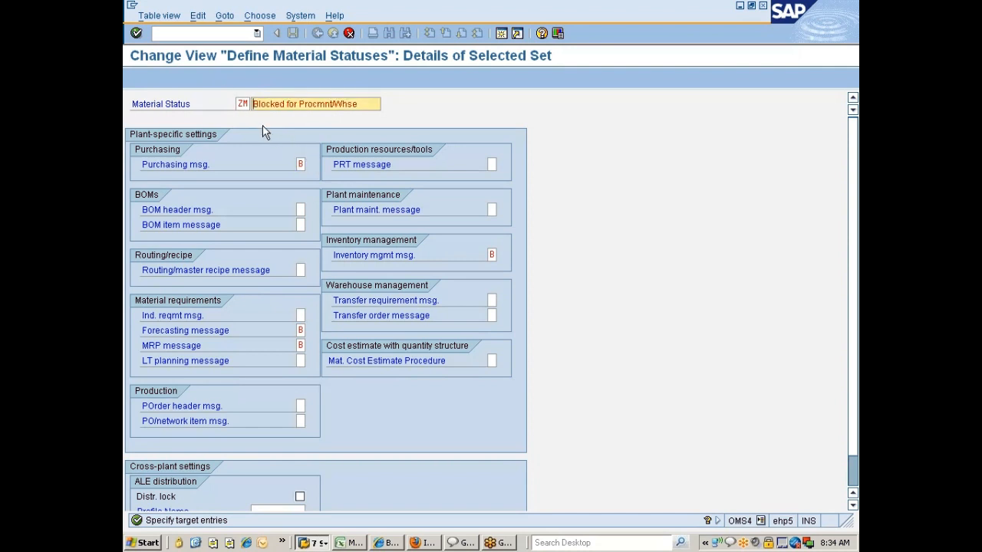
key(shift+End)
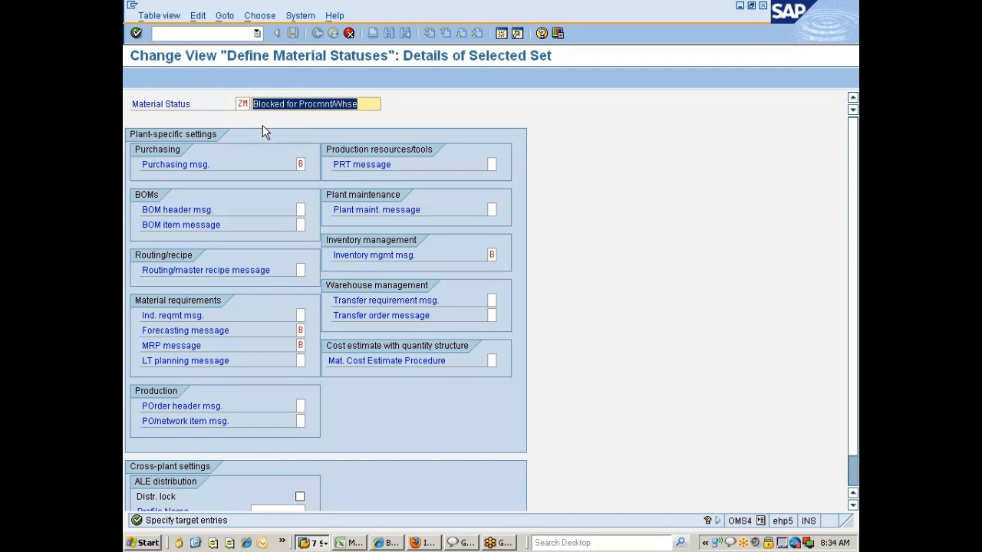
text(N)
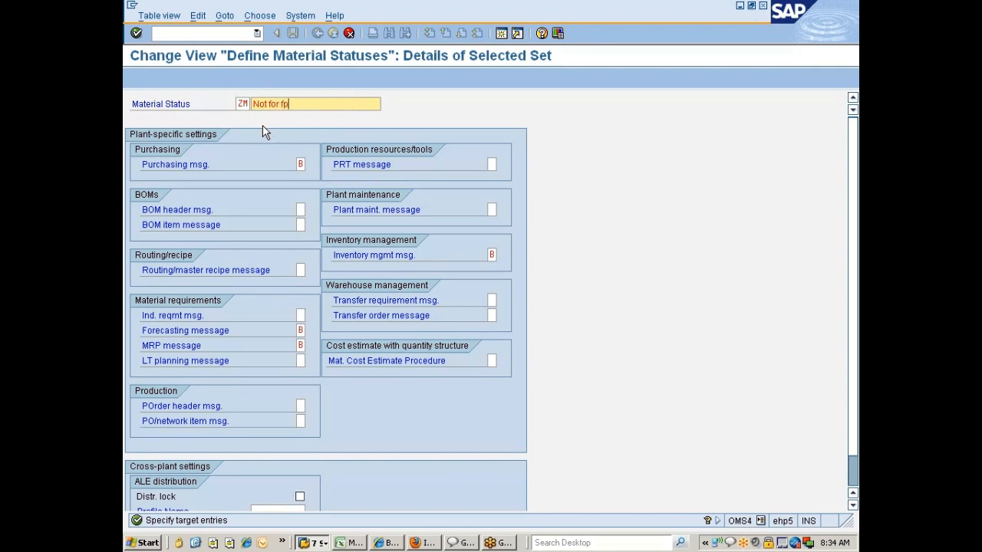
text(ot for for Planning)
key(Return)
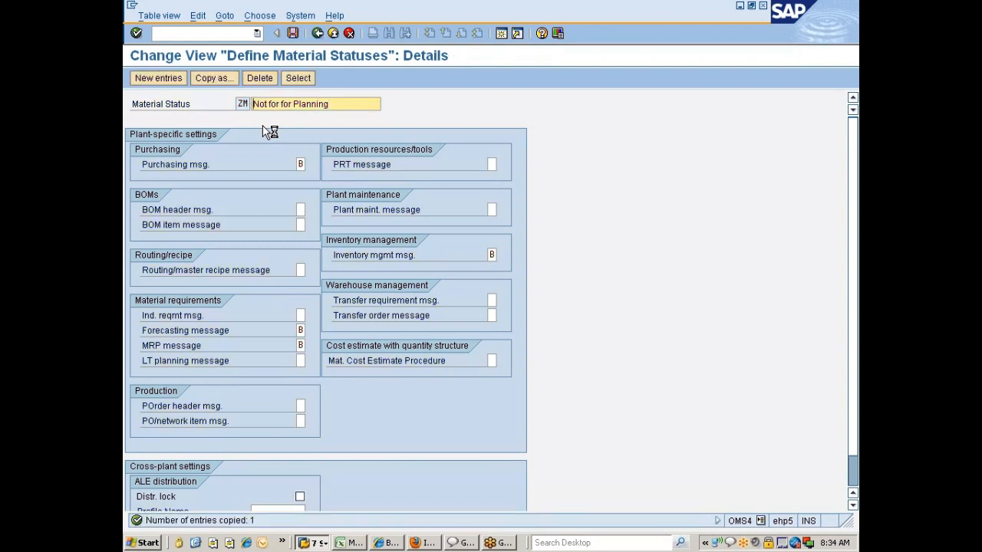
key(ctrl+s)
key(Return)
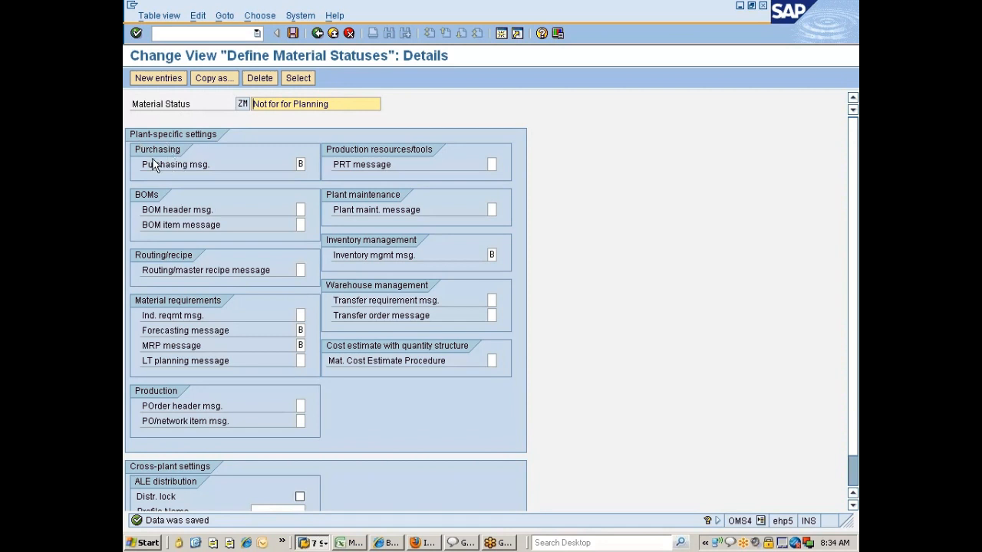
Set the purchasing message of material status ZM to A (Warning) from its list of possible values.
click(300, 164)
click(311, 167)
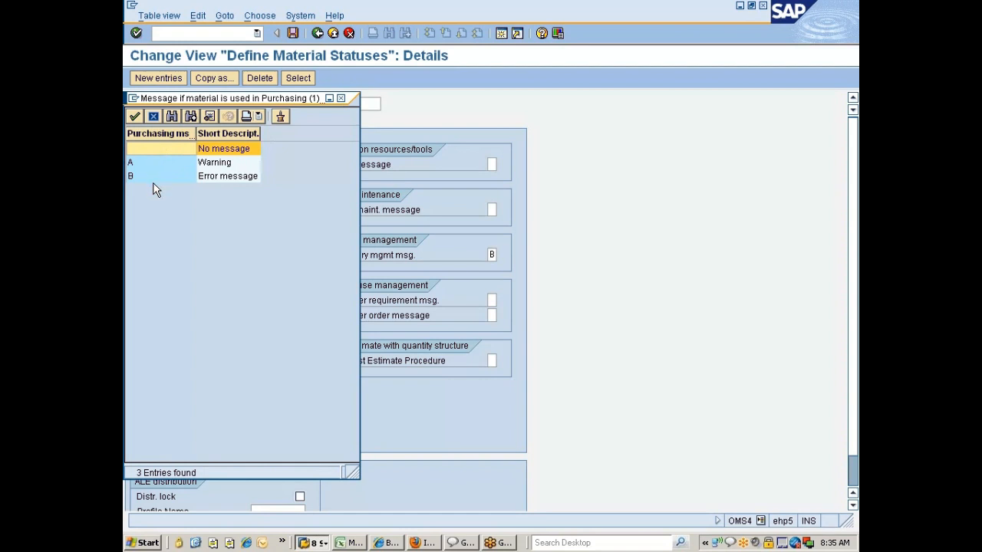
drag(184, 100, 394, 115)
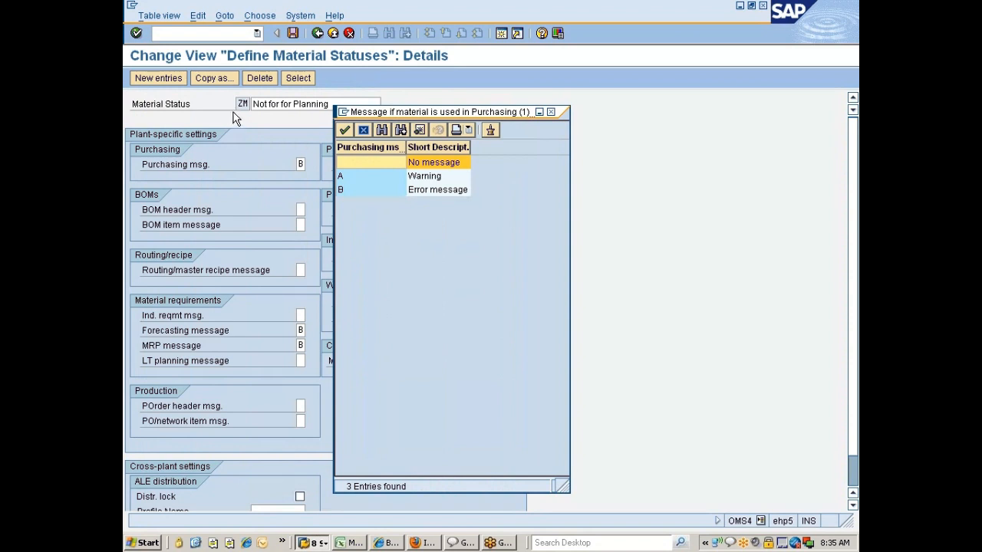
double_click(339, 178)
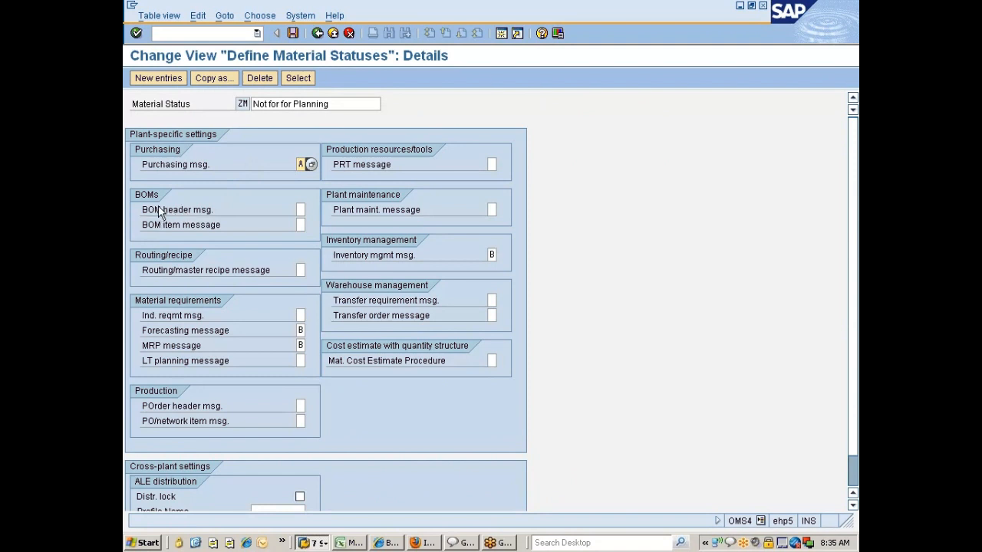
Go through the BOM and routing message fields, and choose B (Error message) as the forecasting message.
click(299, 210)
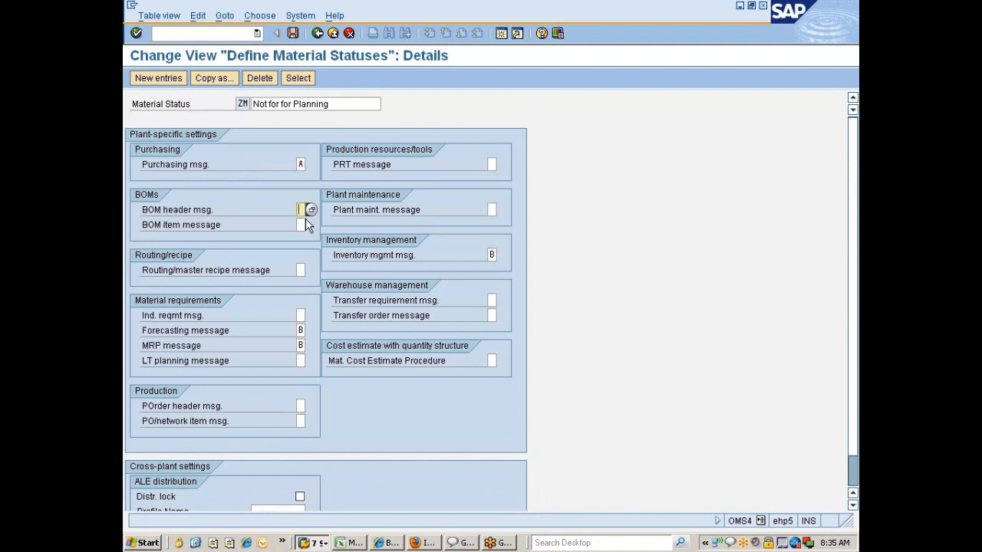
click(300, 225)
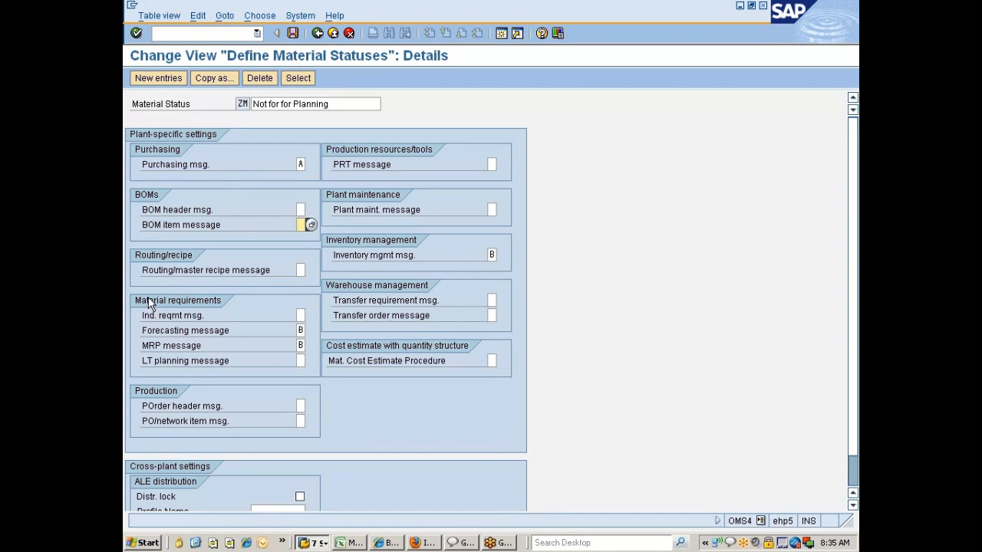
click(300, 270)
click(300, 330)
click(311, 330)
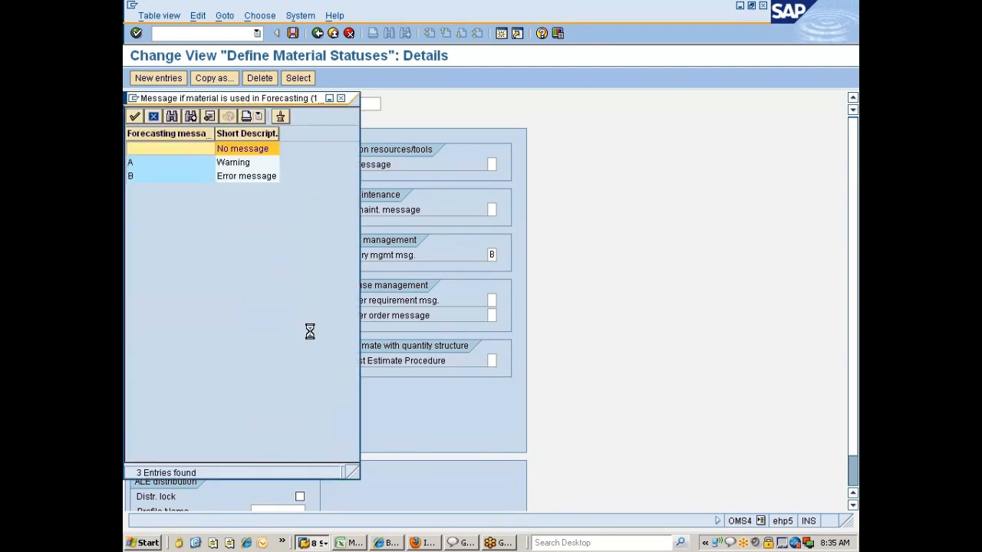
double_click(142, 175)
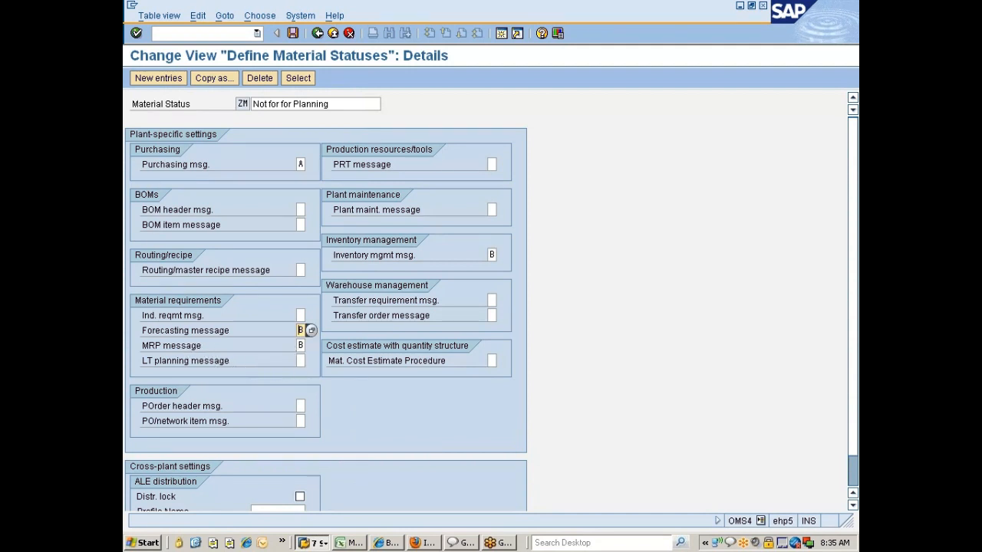
Display the field help for the LT planning message of status ZM.
click(301, 360)
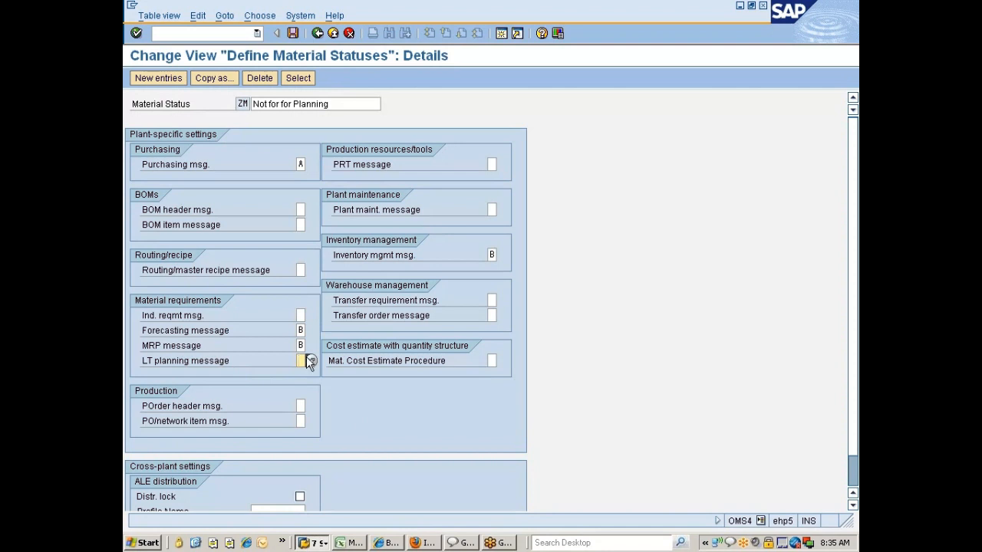
click(309, 359)
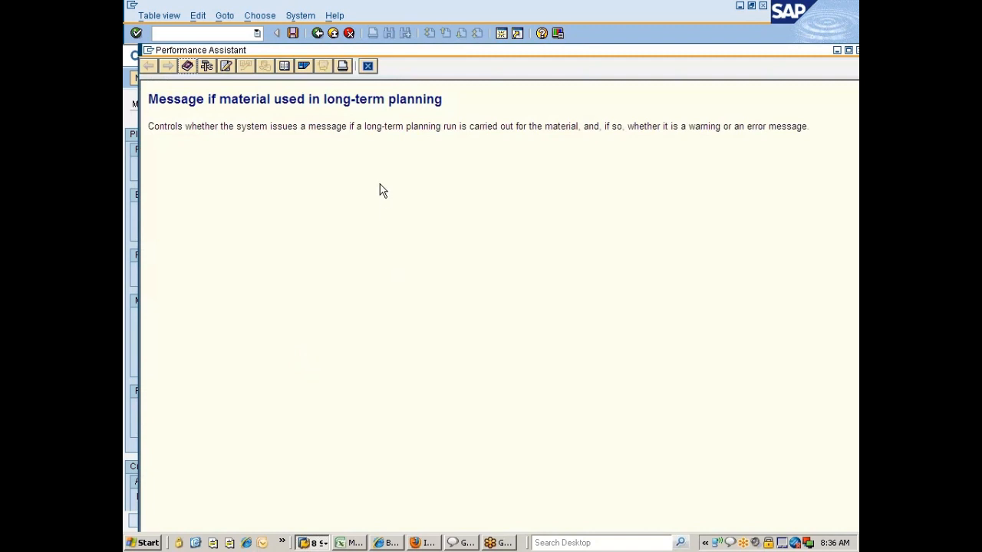
Close the field help and set the LT planning message and the independent requirement message of status ZM to B (Error message).
click(368, 65)
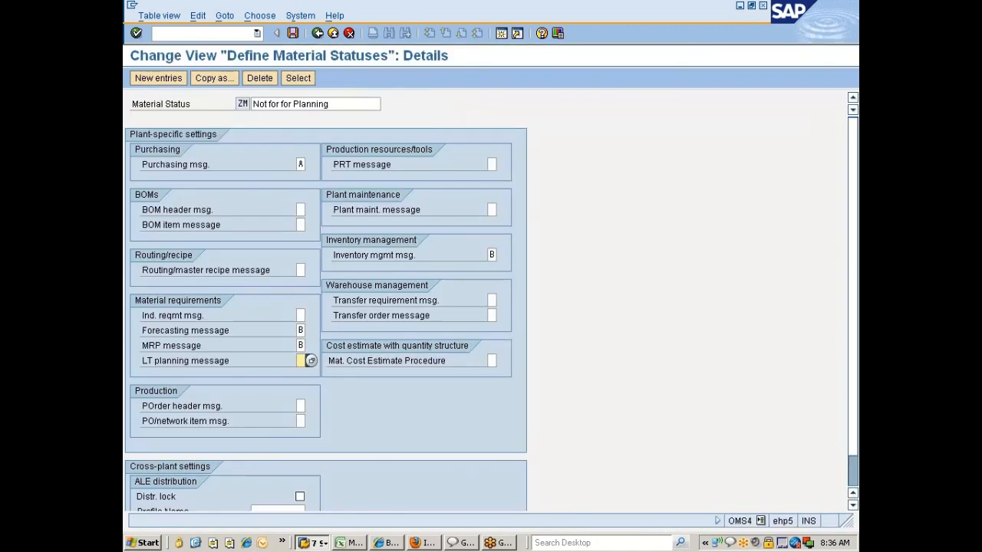
click(311, 361)
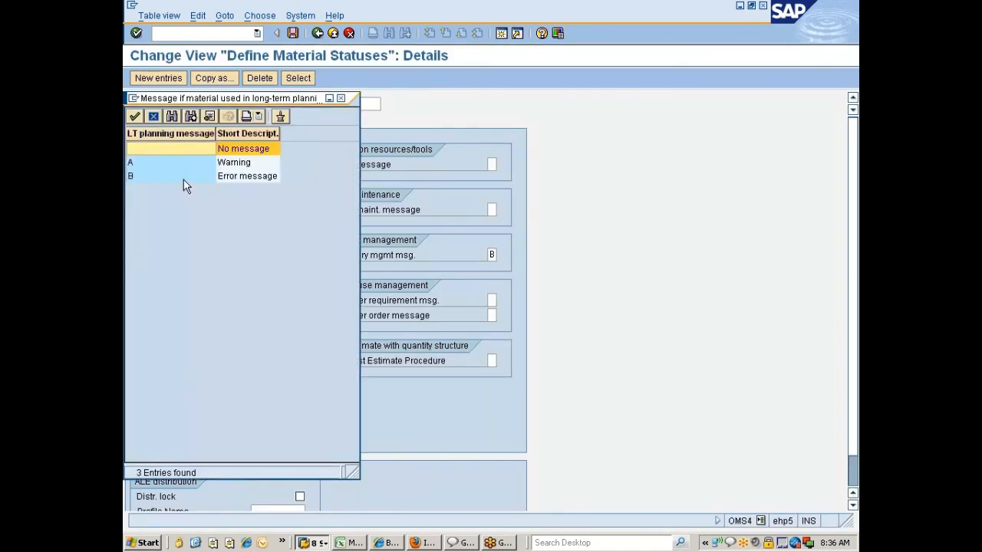
double_click(150, 175)
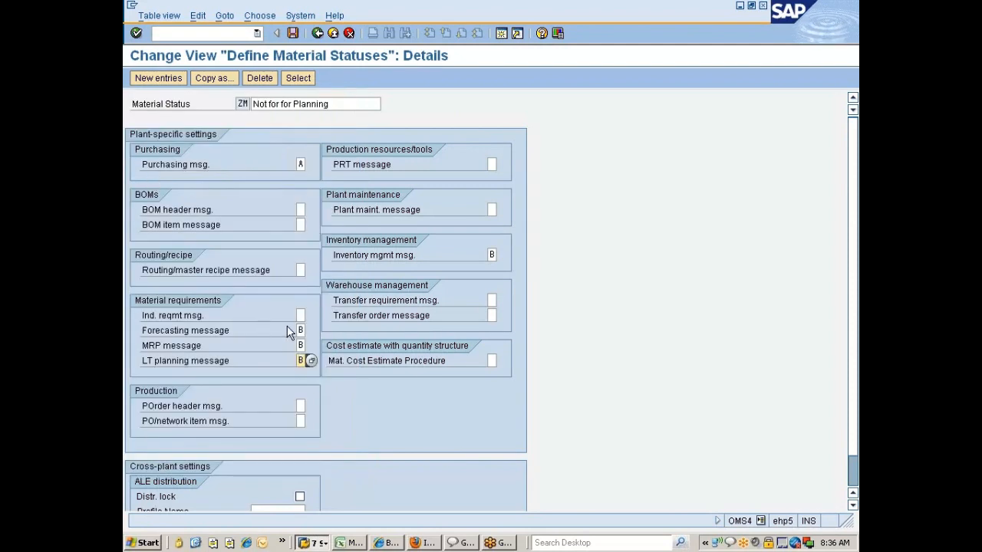
click(299, 316)
click(310, 316)
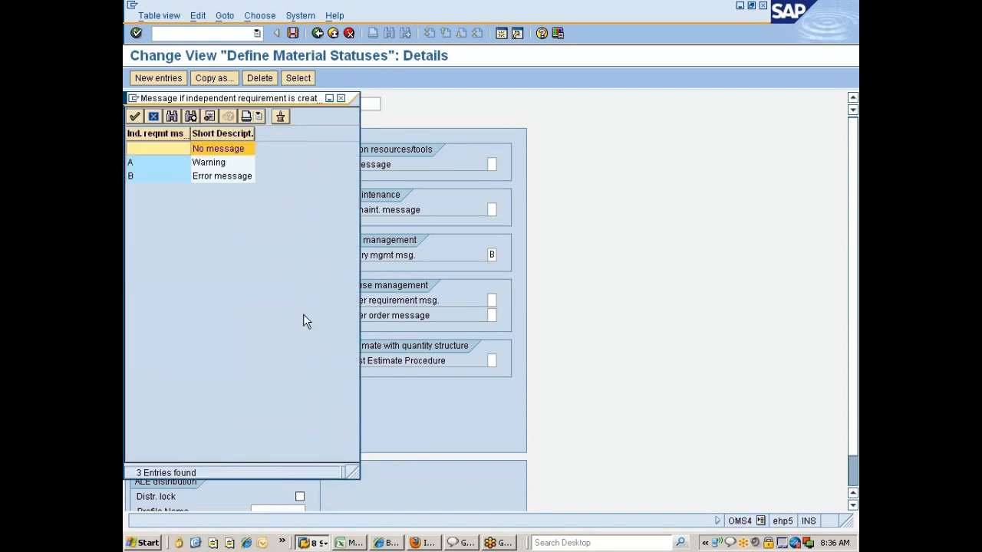
double_click(204, 178)
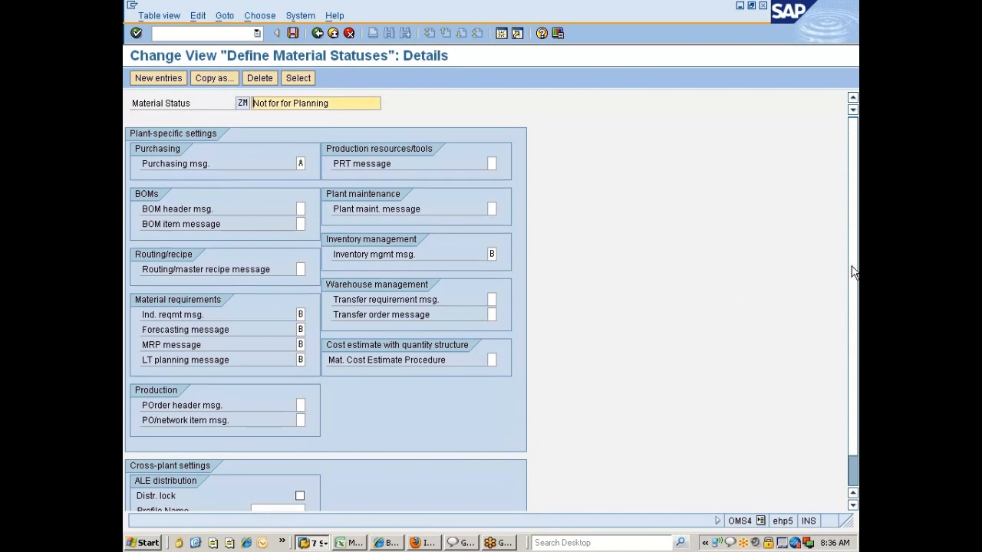
Set the inventory management message of status ZM to A, save the status and return to the material status overview.
scroll(853, 268, down, 1)
scroll(354, 226, up, 1)
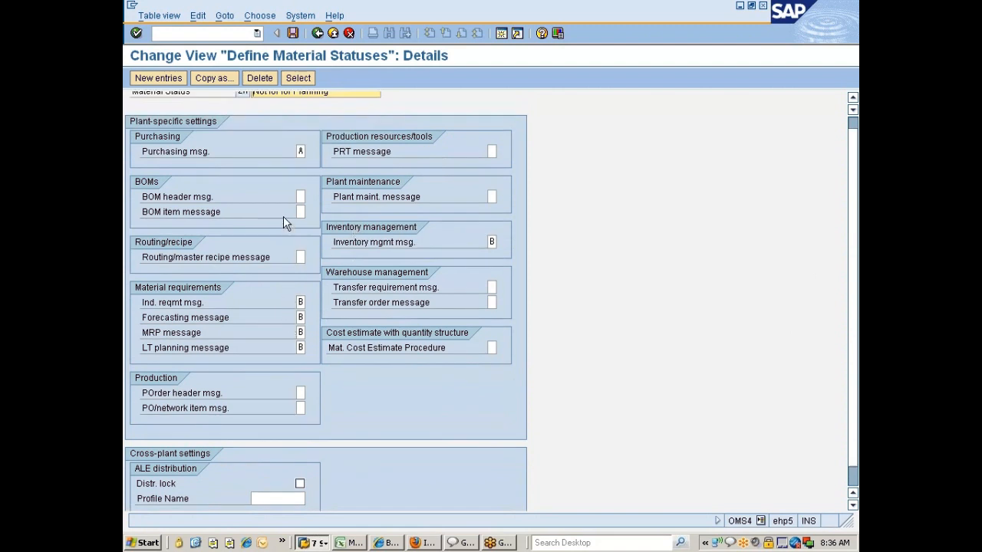
scroll(290, 198, up, 1)
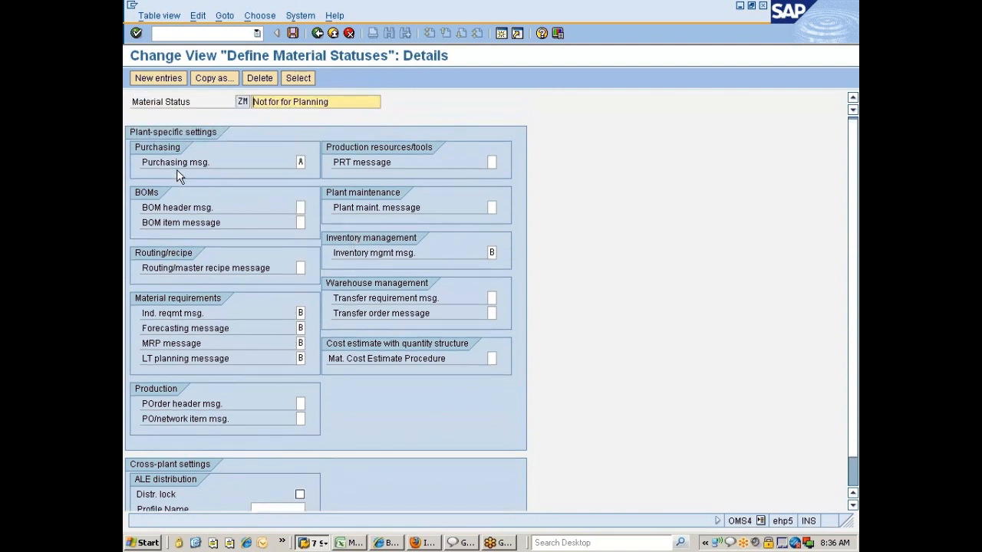
click(300, 162)
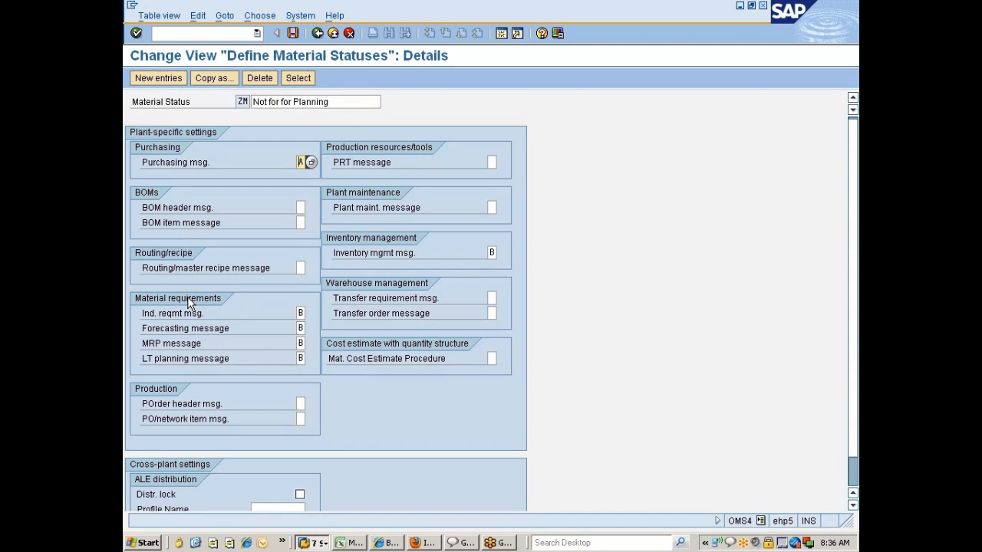
click(491, 254)
click(492, 207)
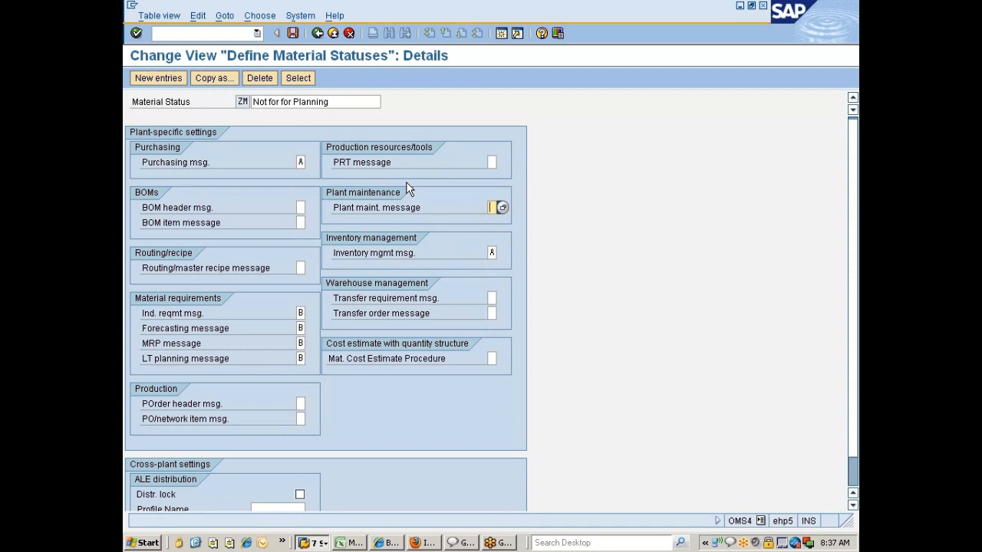
key(F3)
click(292, 33)
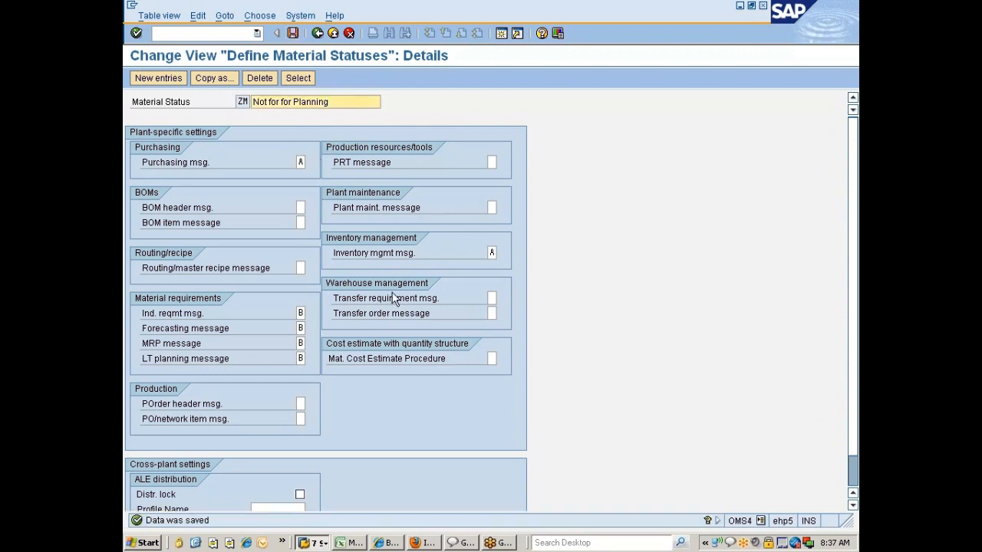
click(320, 34)
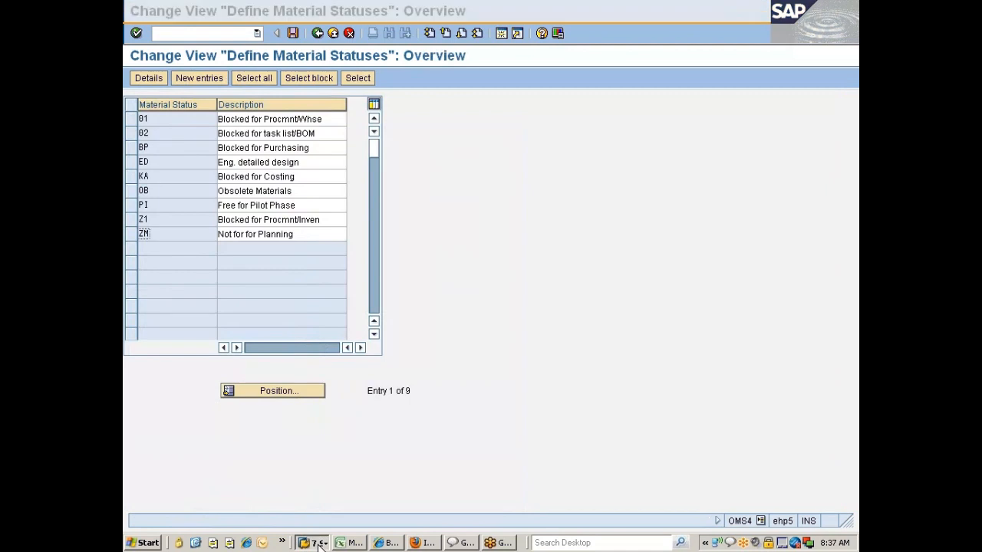
In the Create Material 10000307 session, reload the possible cross-plant material statuses and choose ZM, then return to the material status overview.
click(313, 542)
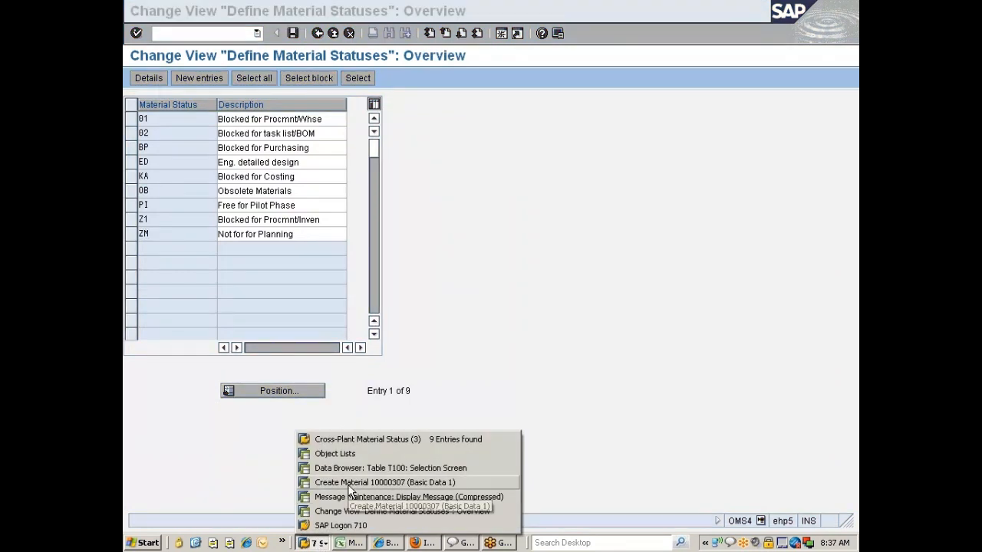
click(350, 486)
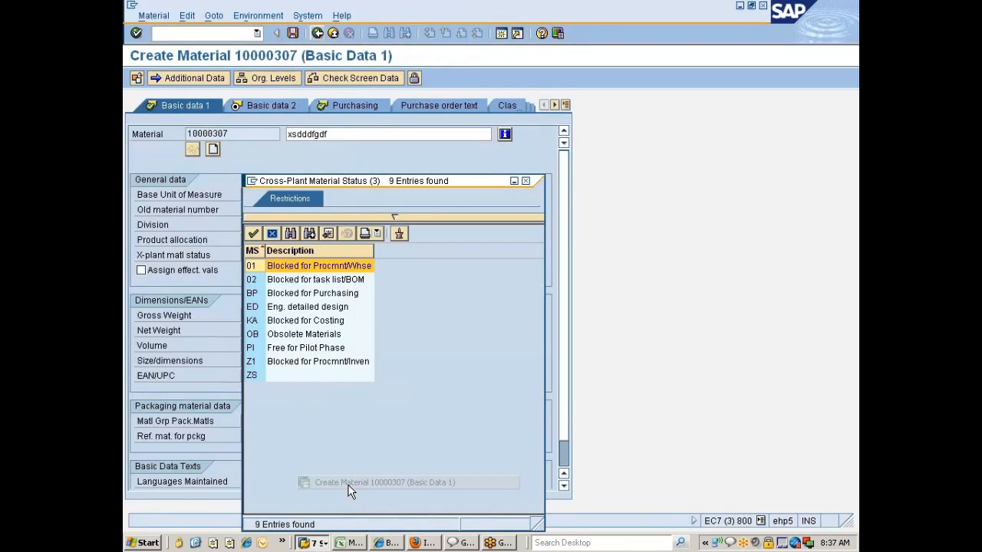
click(527, 180)
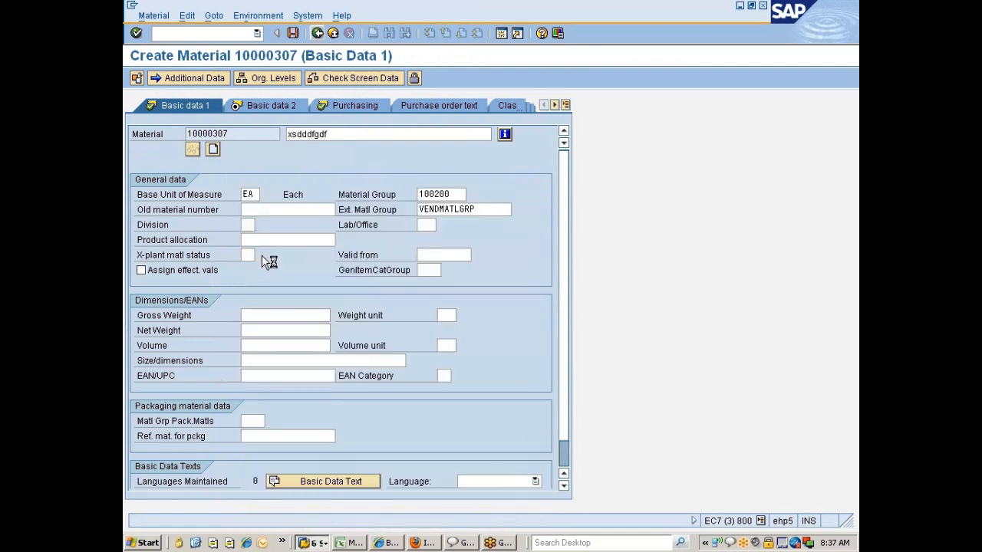
click(262, 255)
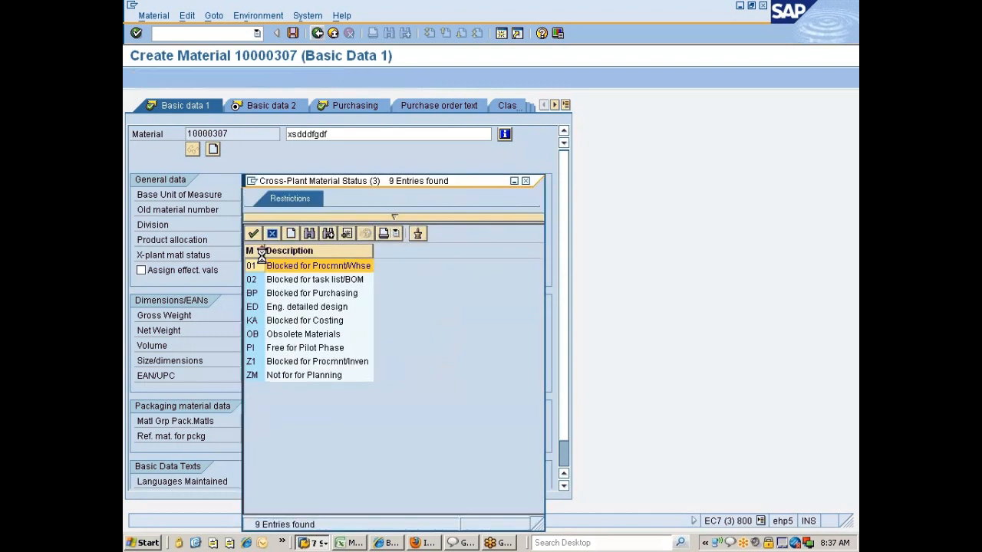
click(254, 379)
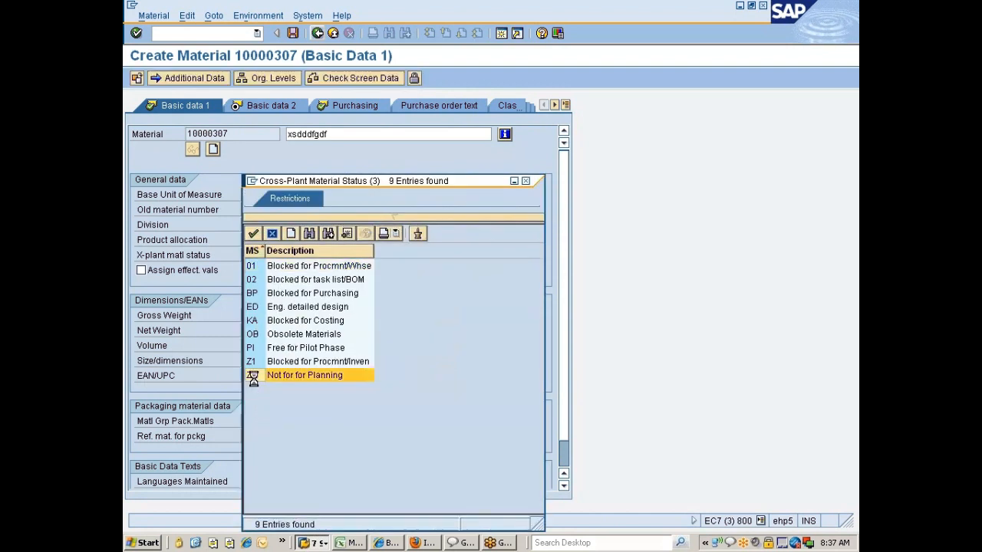
double_click(254, 379)
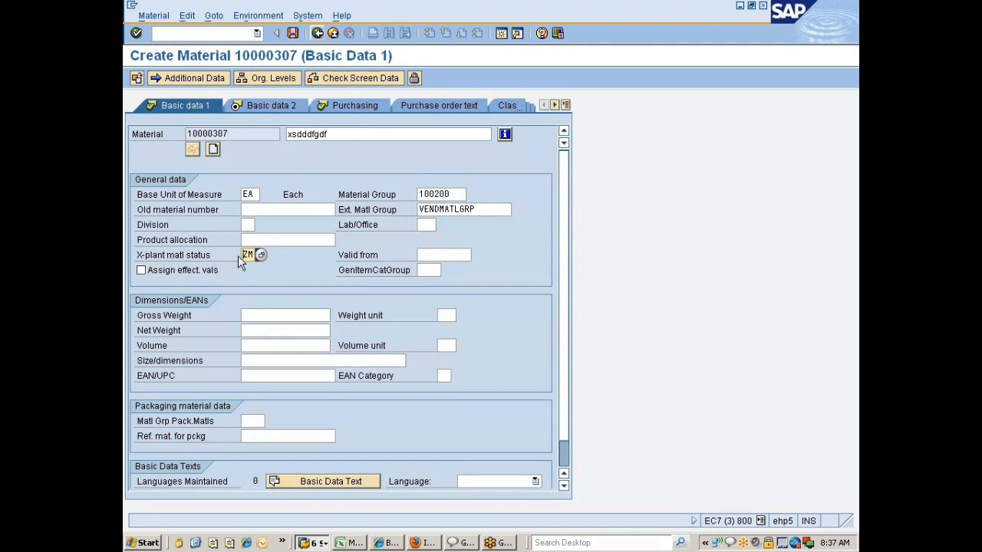
click(441, 255)
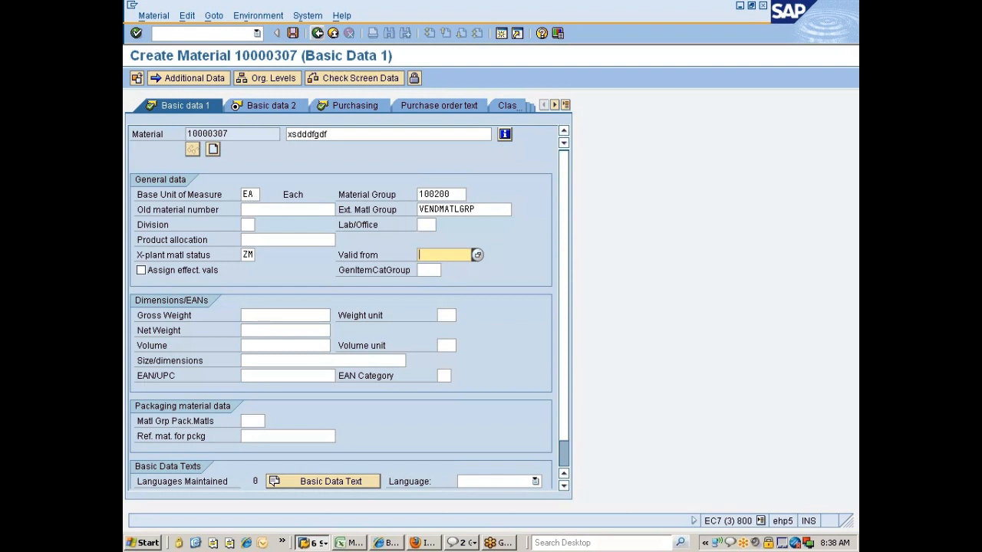
key(alt+Tab)
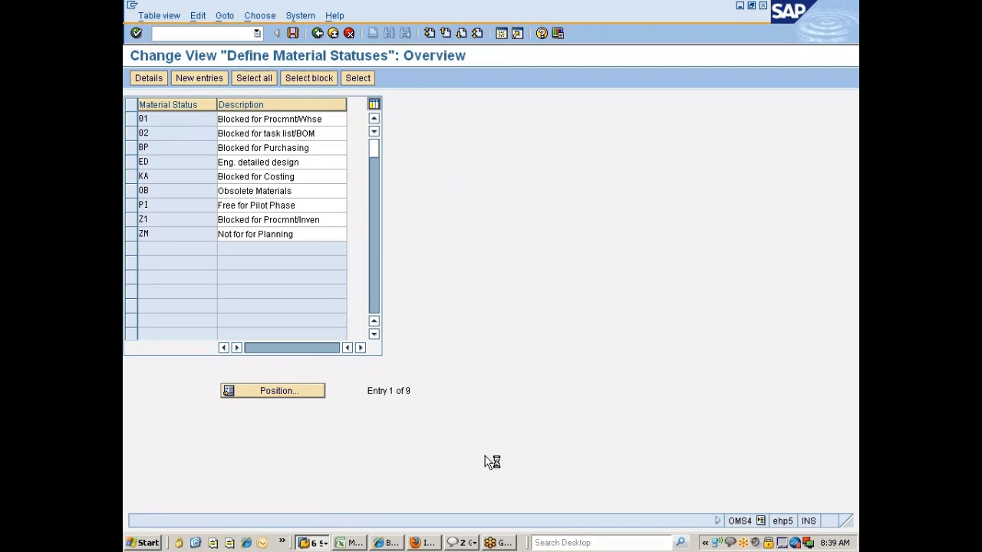
Close the open chat conversation and exit the chat program running in the background.
click(486, 518)
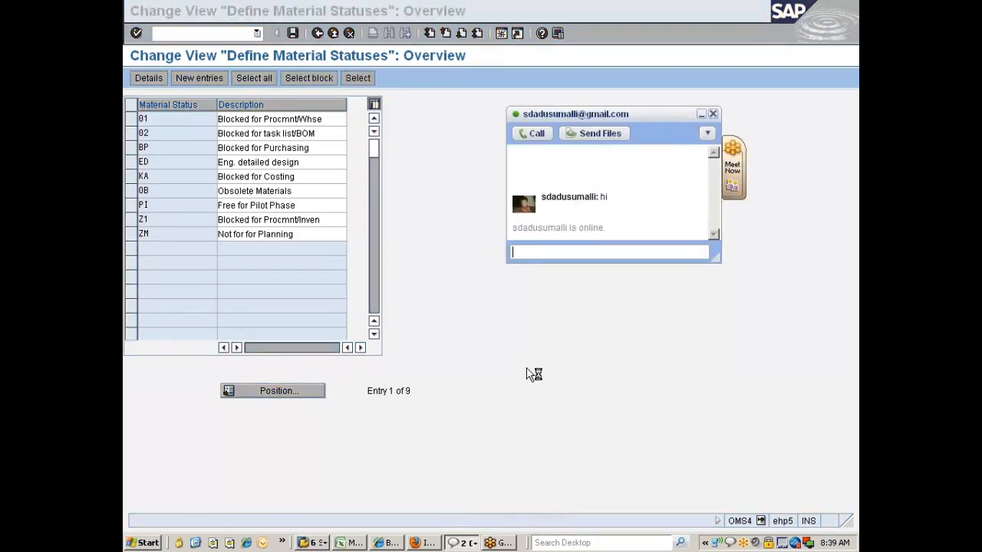
click(713, 113)
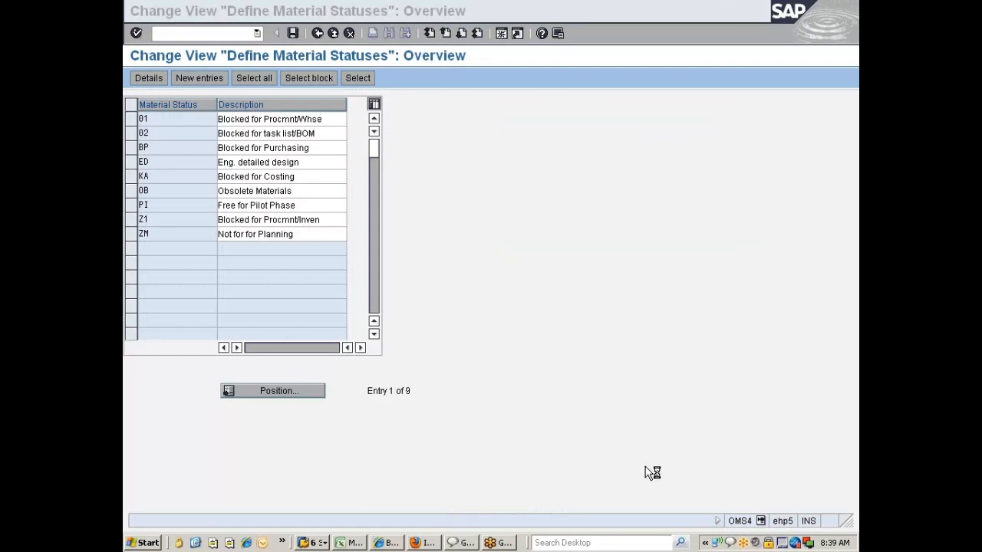
right_click(731, 544)
click(738, 537)
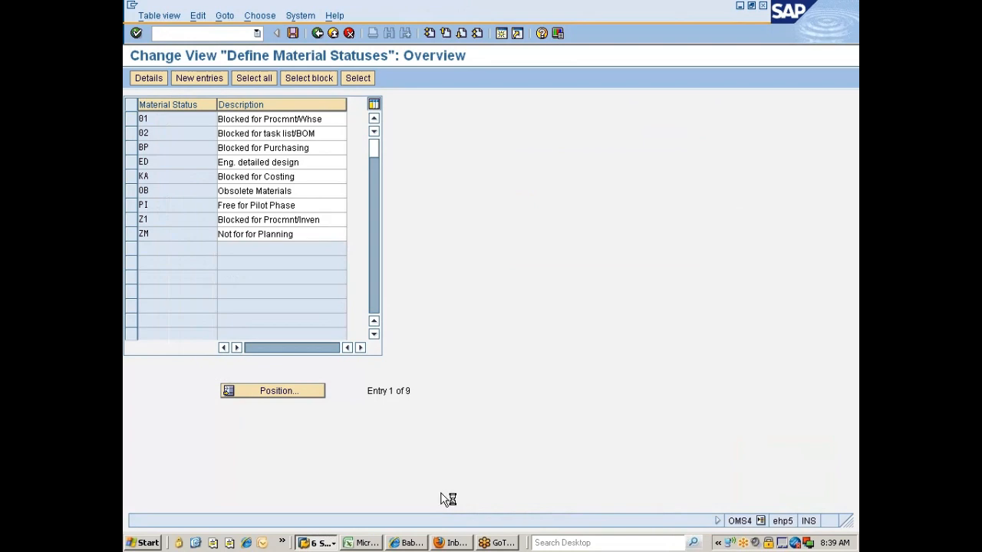
Switch to Firefox, sign out of Yahoo Mail, and return to the SAP material status overview.
click(454, 543)
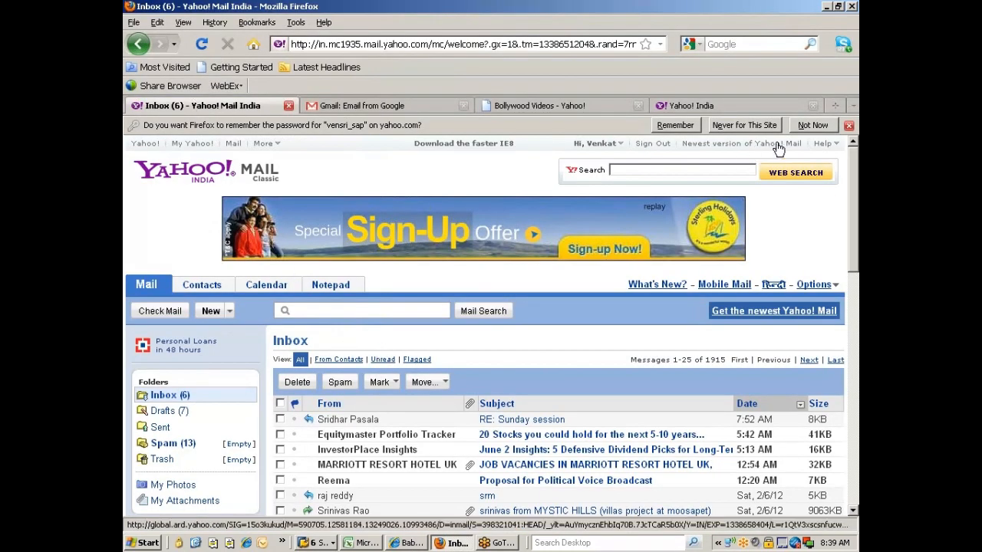
click(648, 145)
key(alt+Tab)
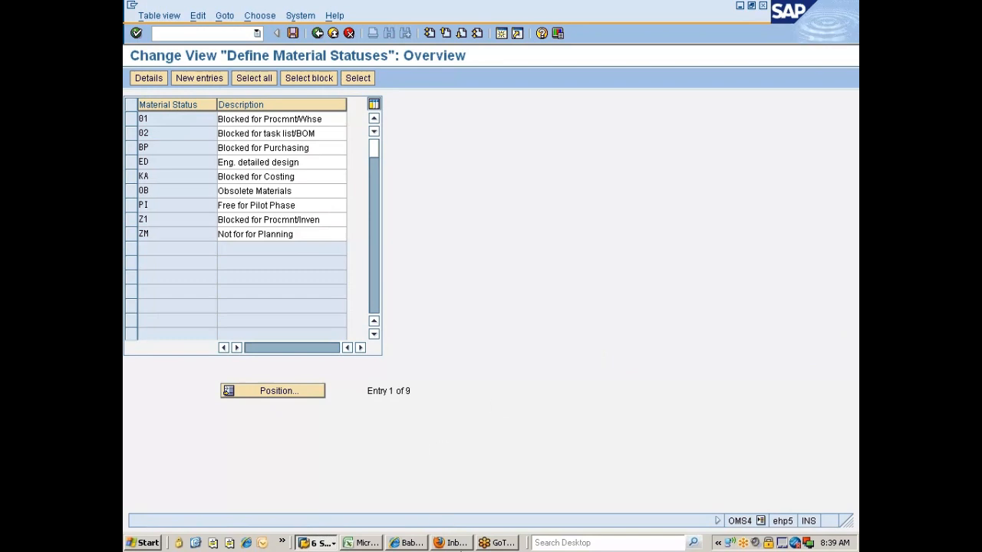
click(457, 541)
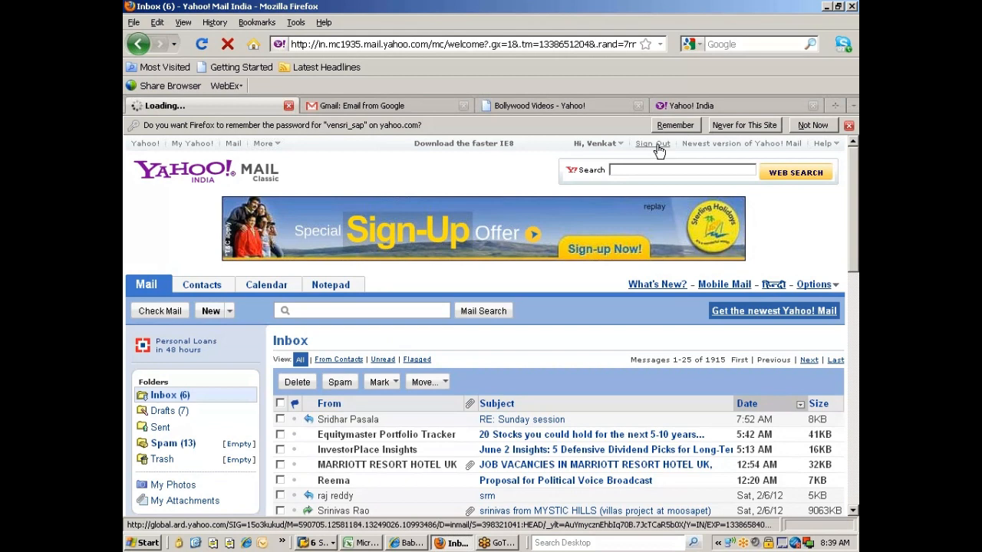
key(alt+Tab)
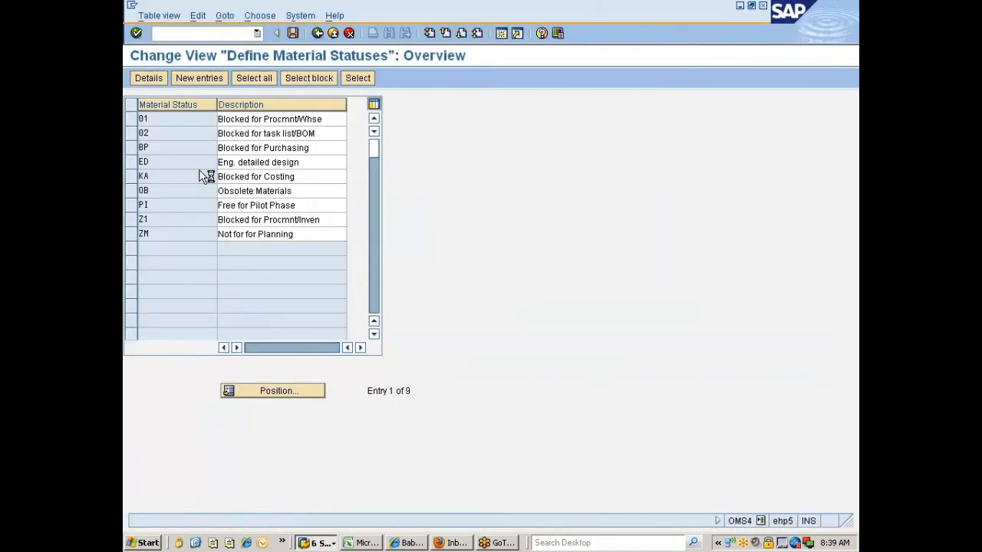